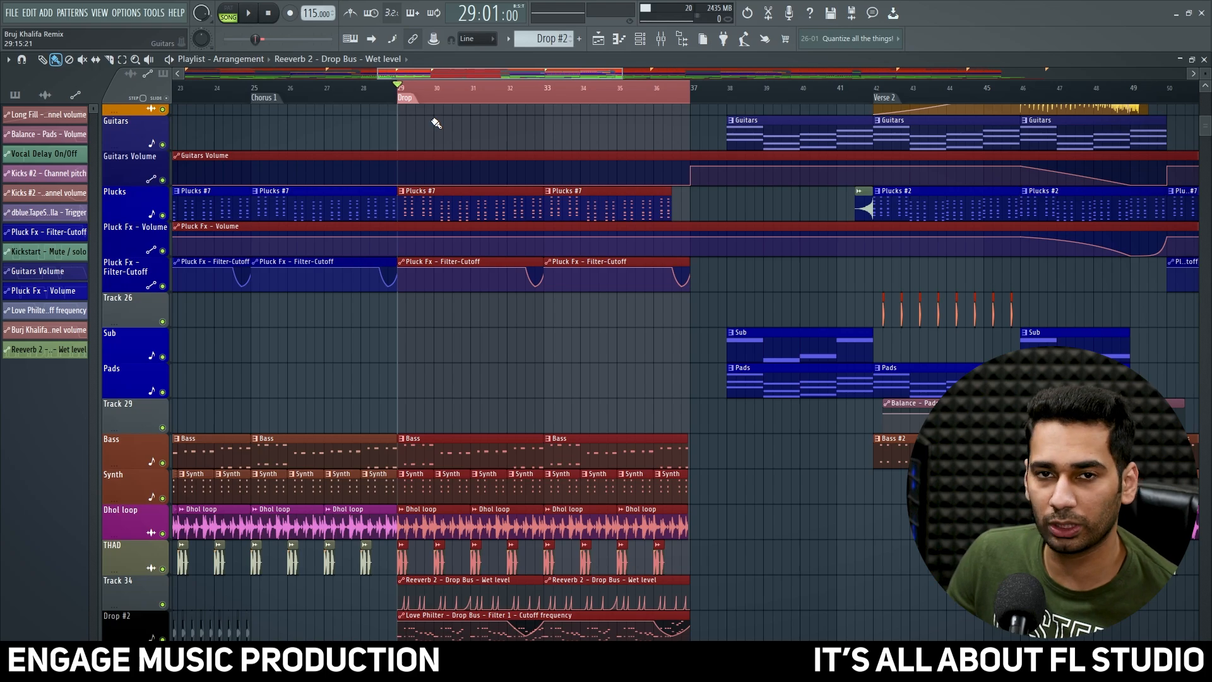
Review the drop section's tracks in the playlist and play it while watching the master track's level in the mixer
scroll(490, 260, down, 5)
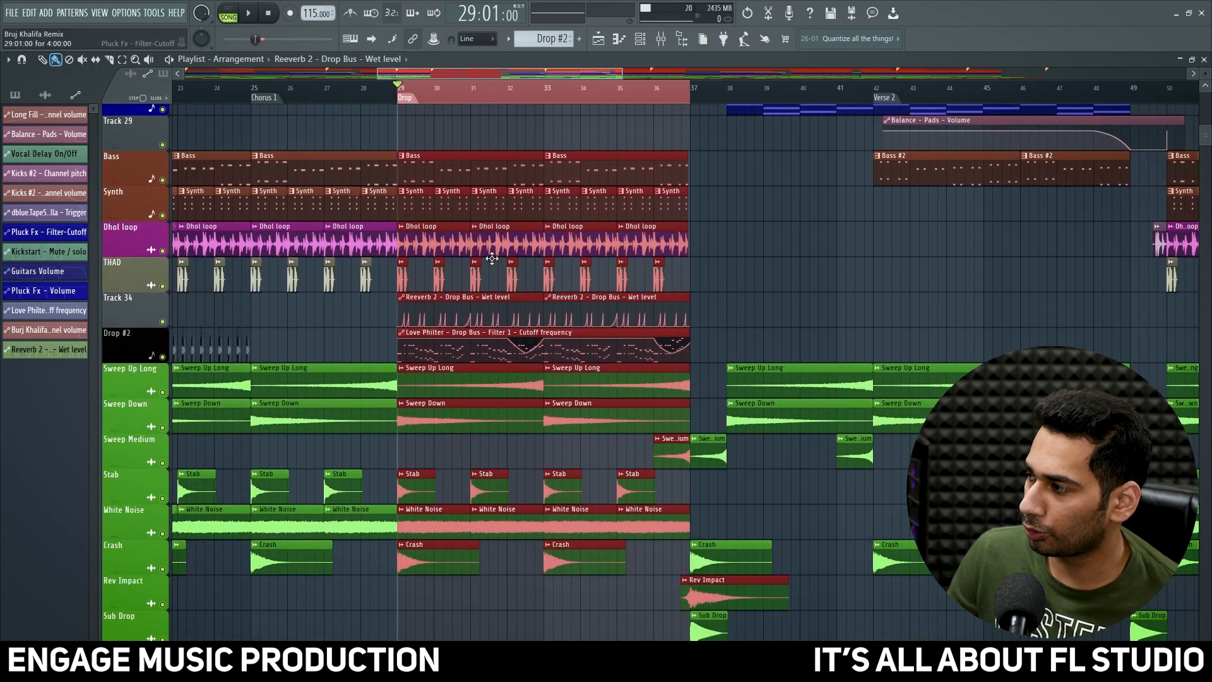
scroll(492, 259, down, 5)
scroll(492, 259, up, 6)
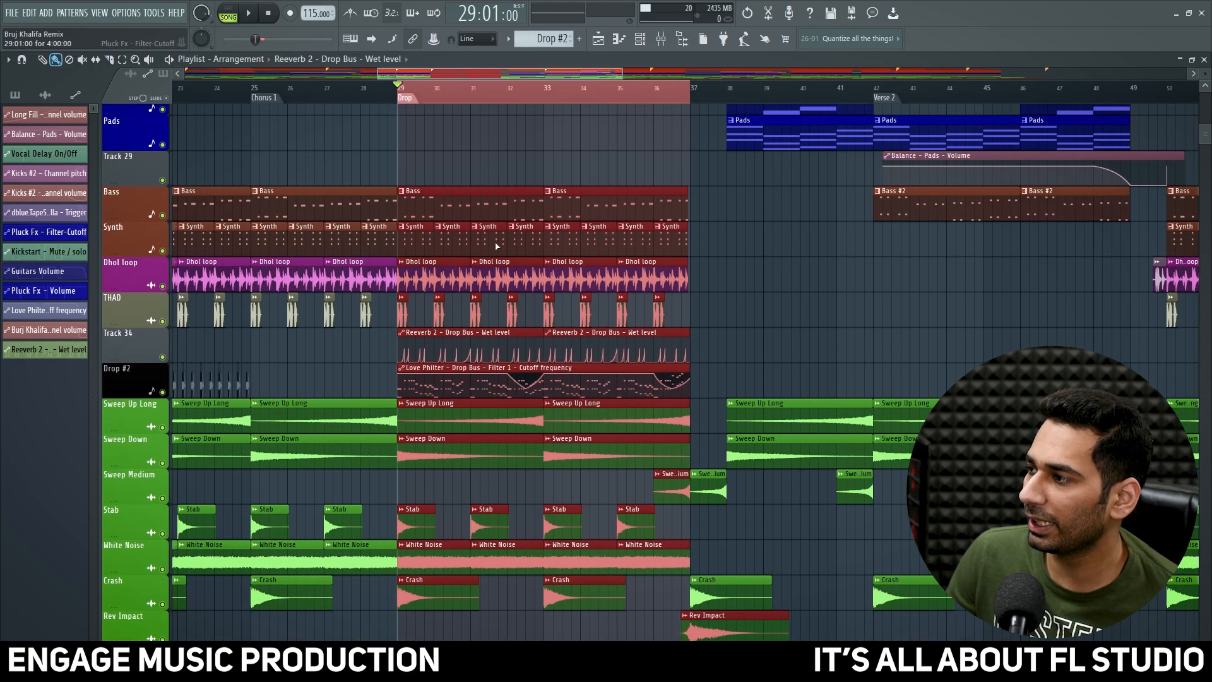
click(672, 45)
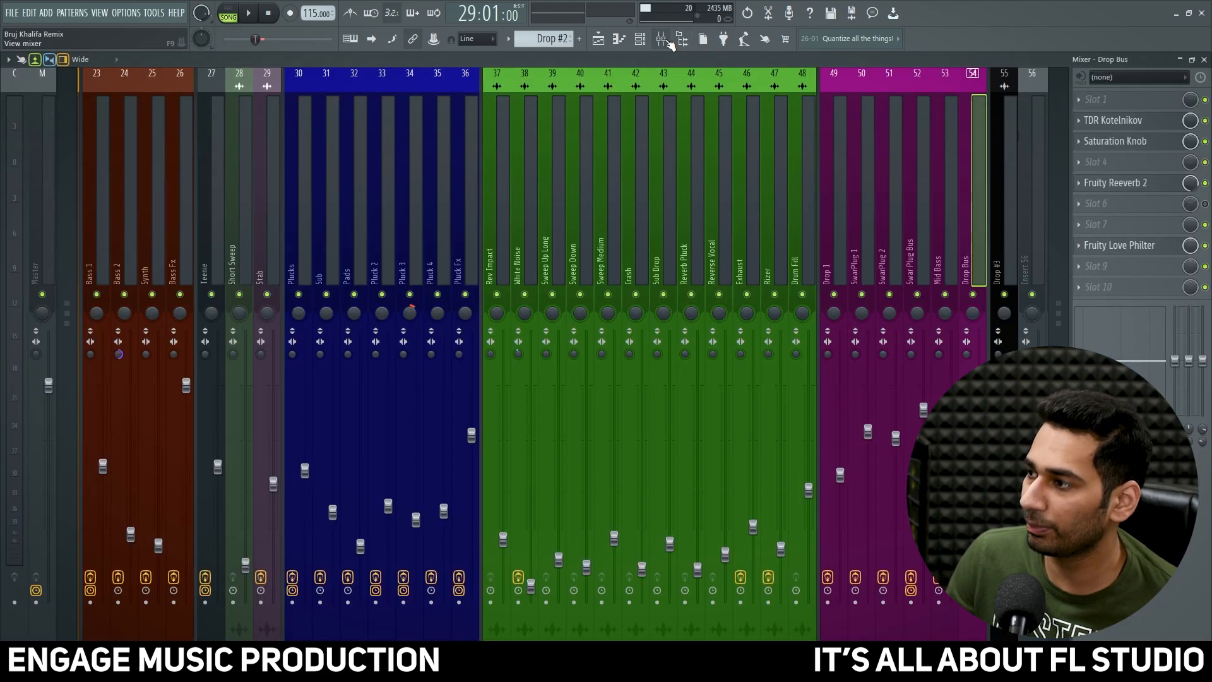
click(255, 13)
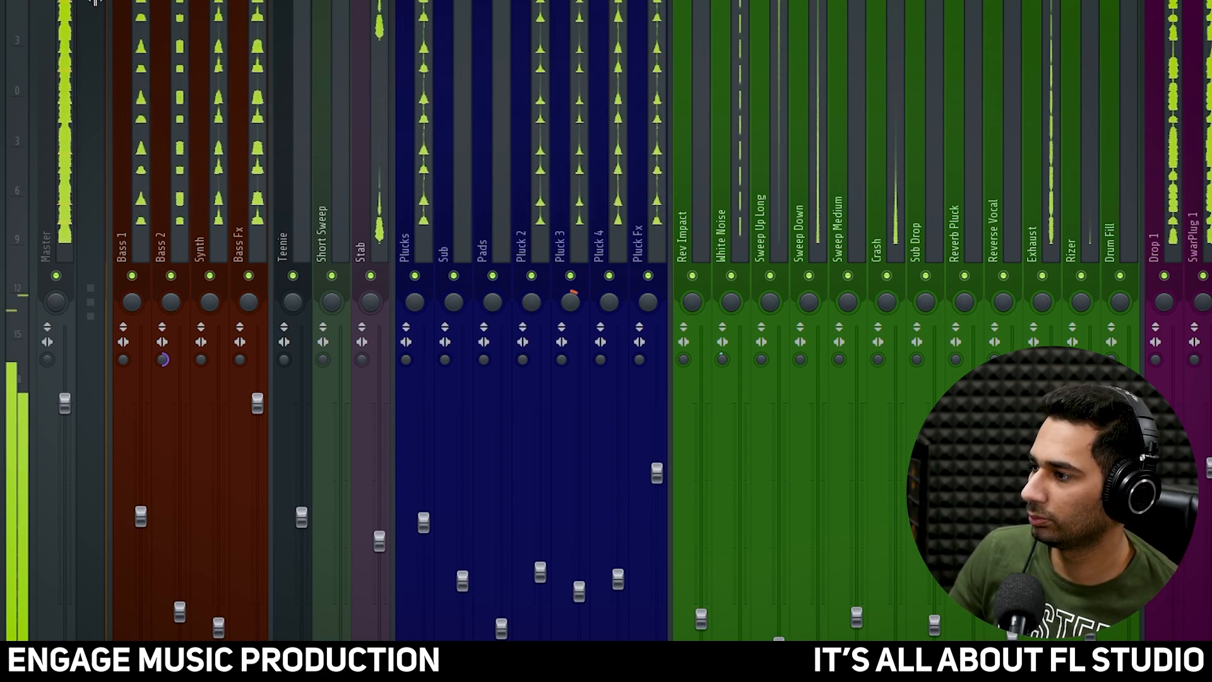
click(71, 100)
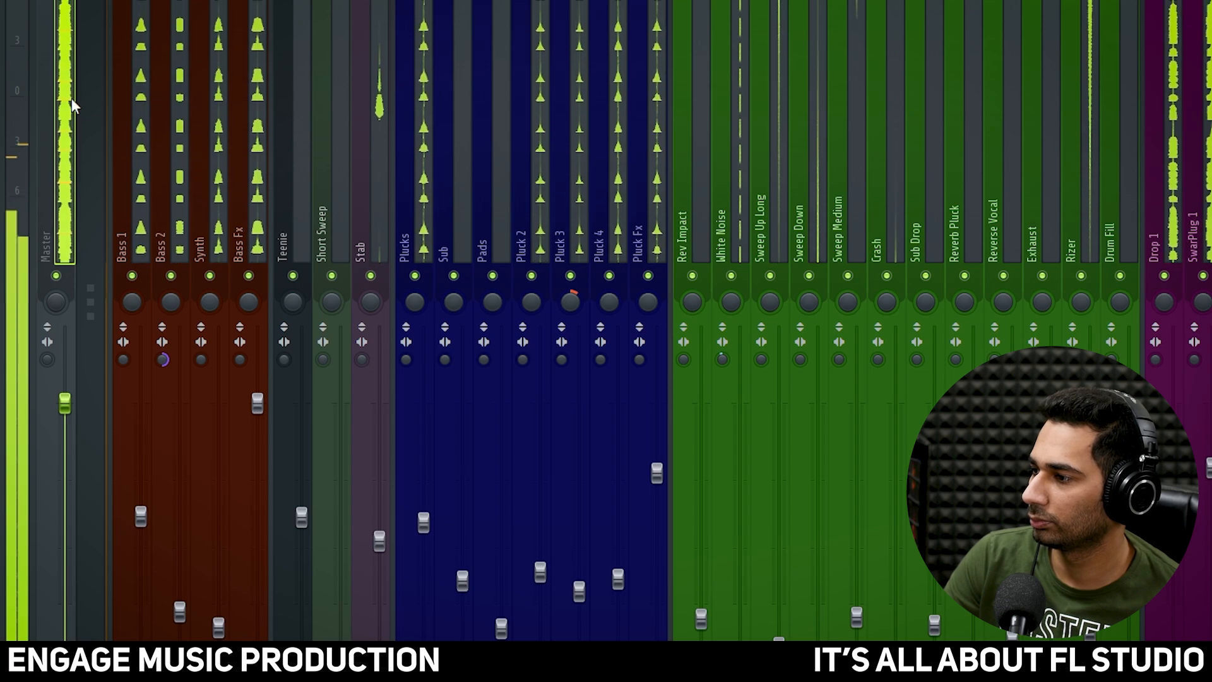
key(space)
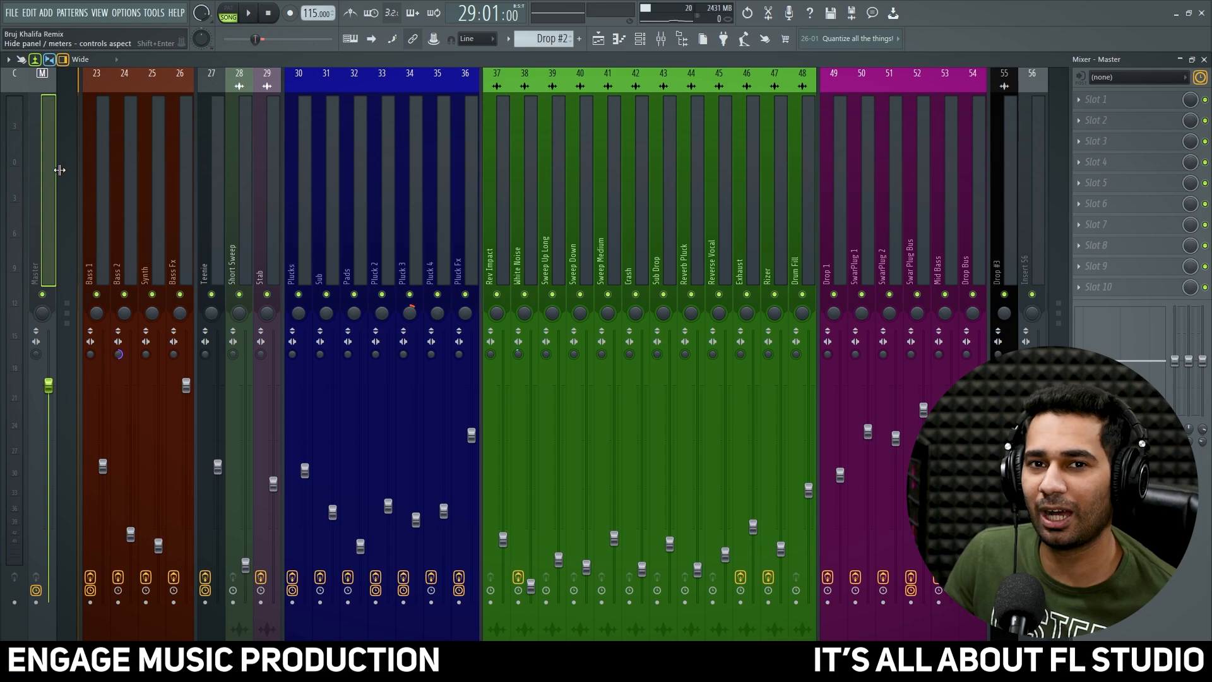
Load SPAN in the master track's first effect slot and play the drop through it
click(1101, 100)
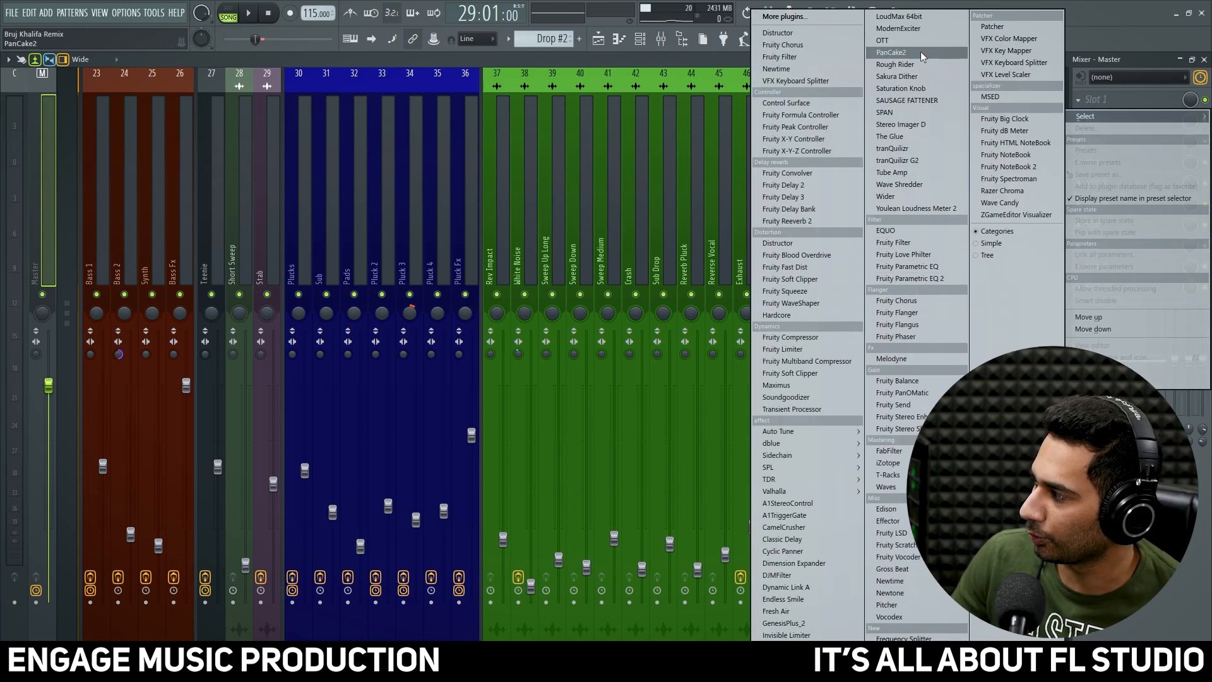
click(909, 113)
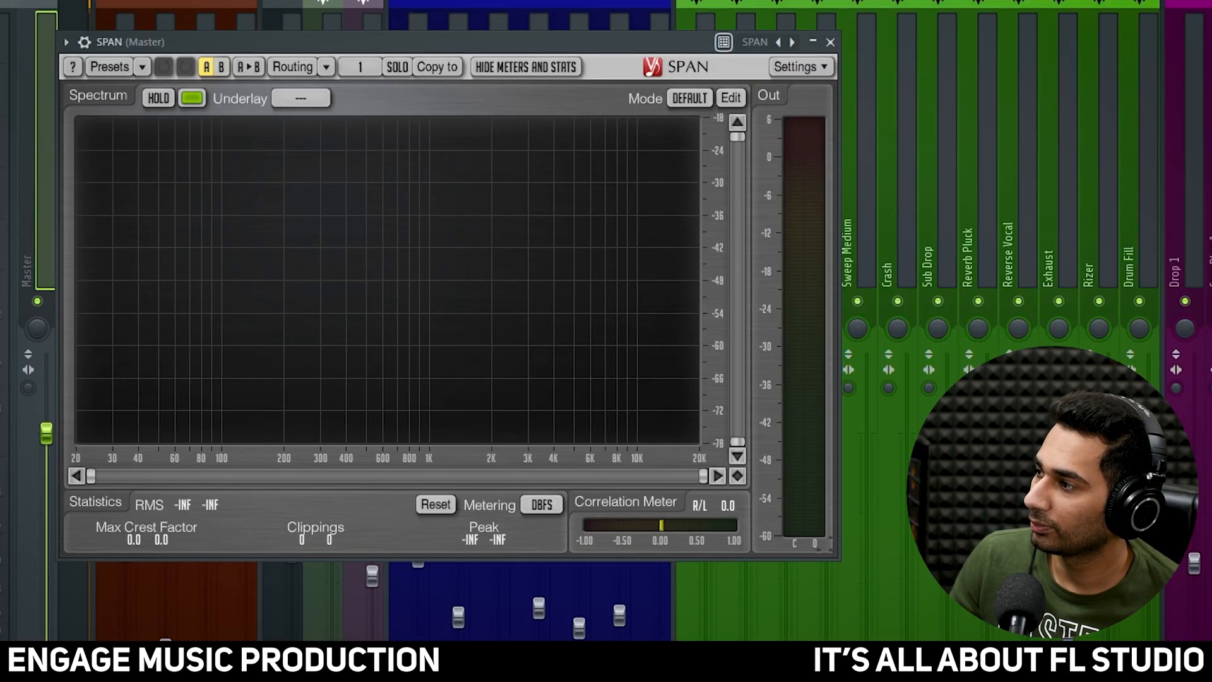
key(space)
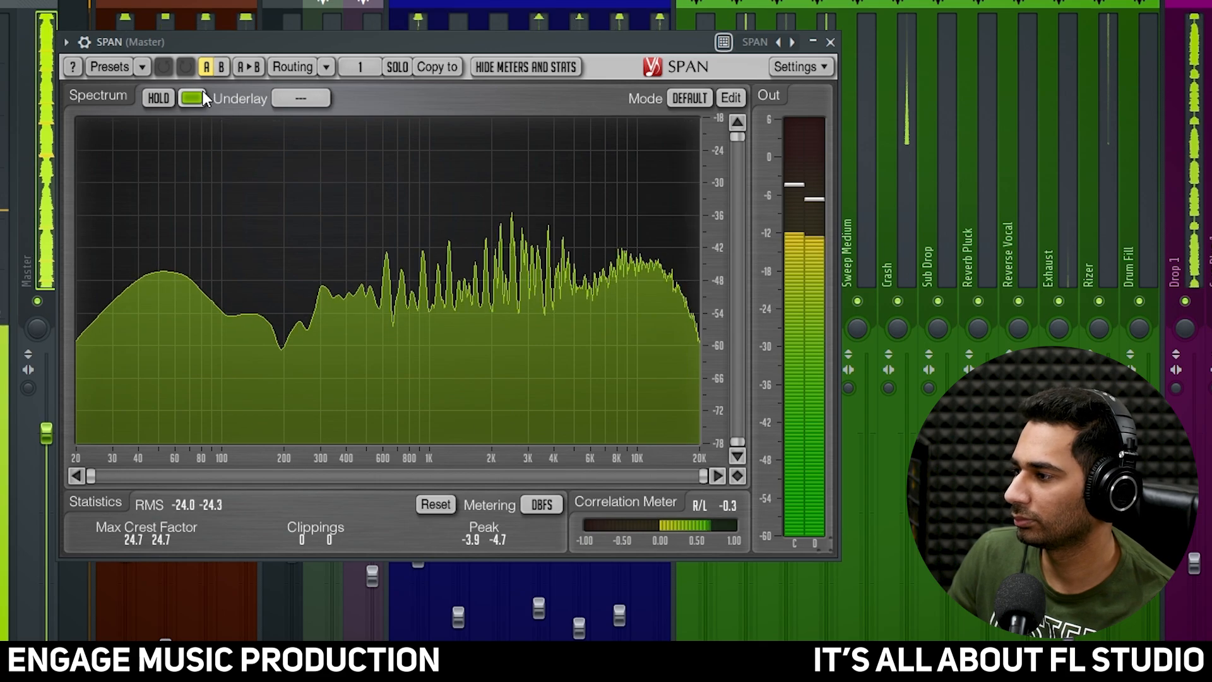
Freeze SPAN's spectrum to examine the drop's frequency balance with playback stopped, and release the hold
click(158, 98)
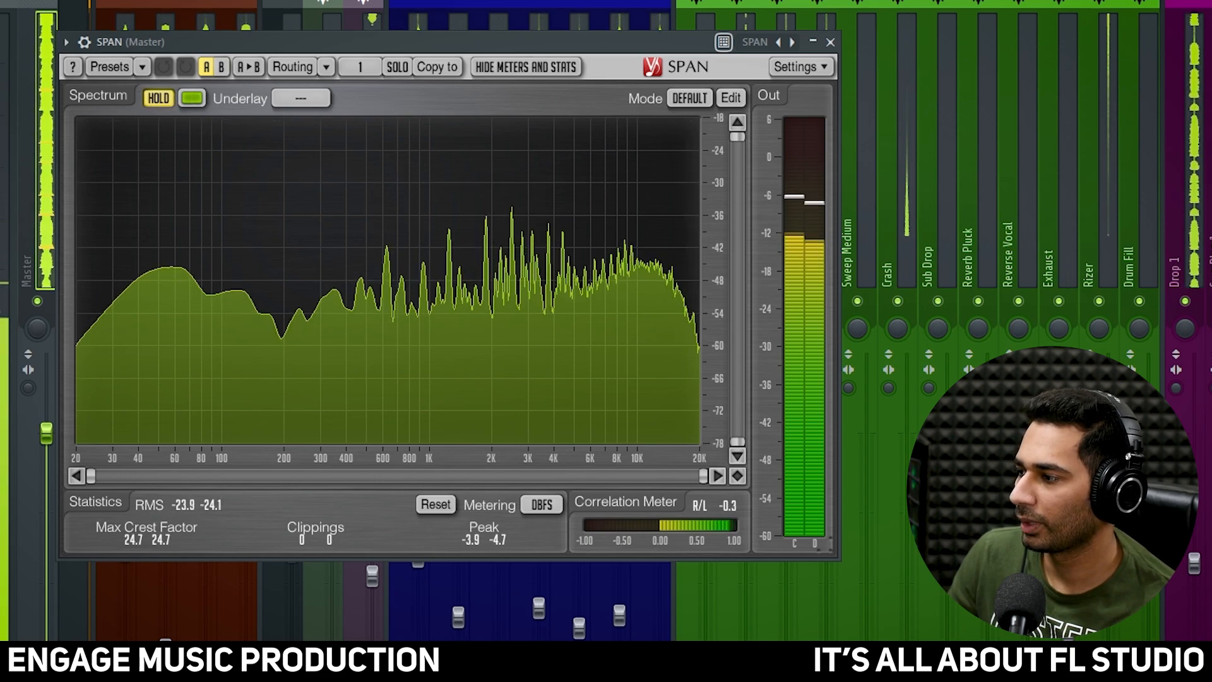
key(space)
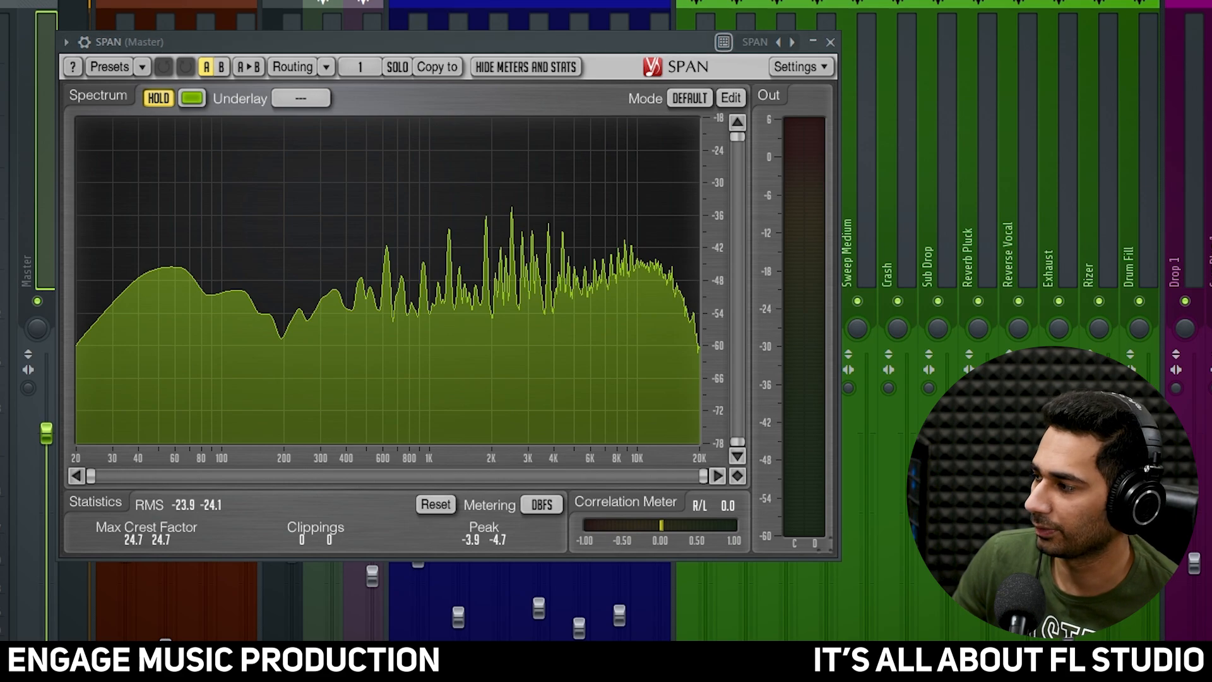
click(159, 101)
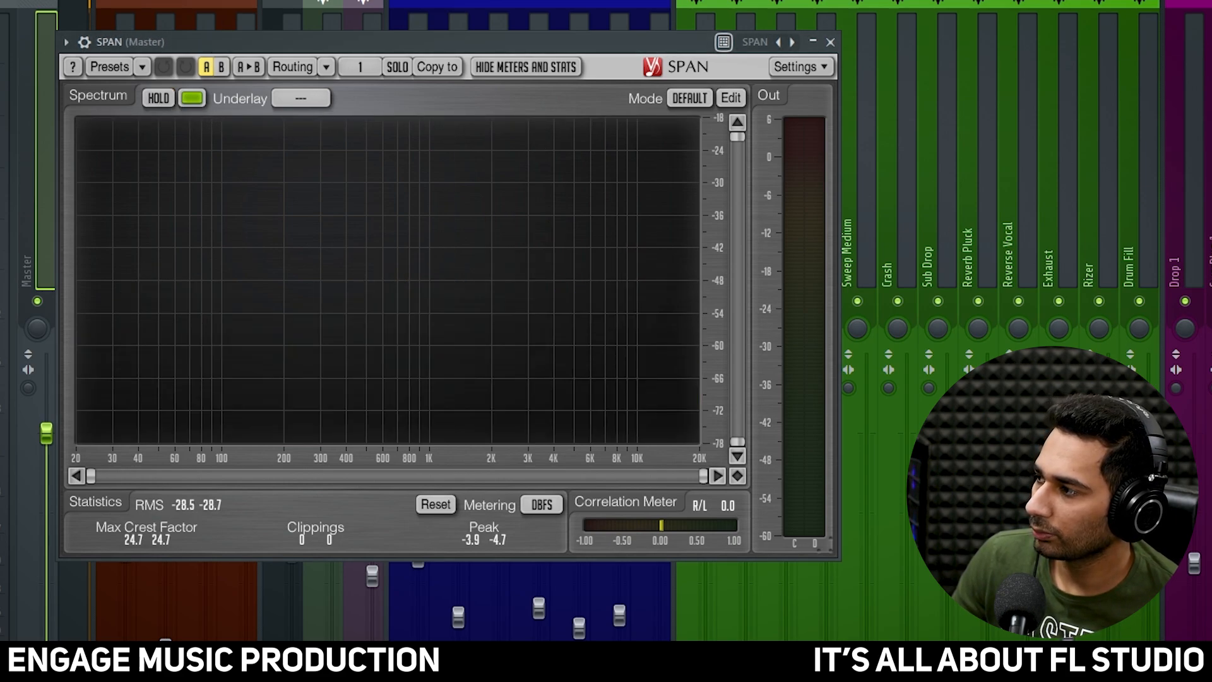
Play the drop and toggle the Drop Bus mute to compare the master spectrum with and without it
key(space)
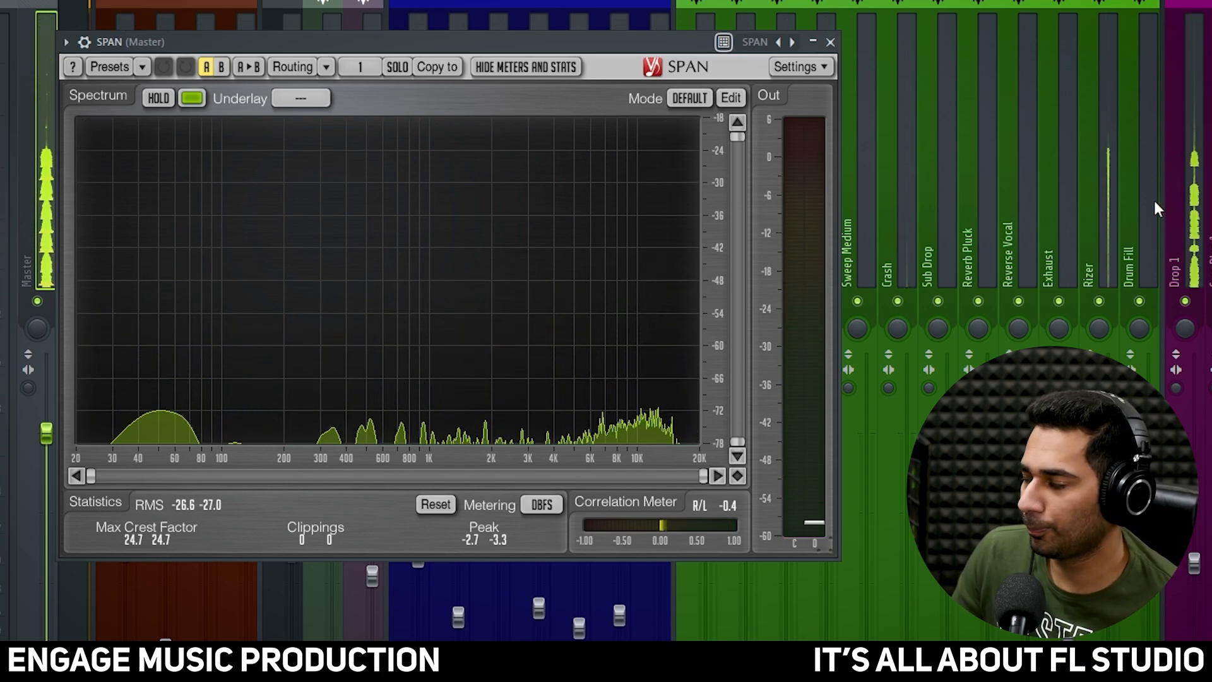
scroll(1158, 177, down, 3)
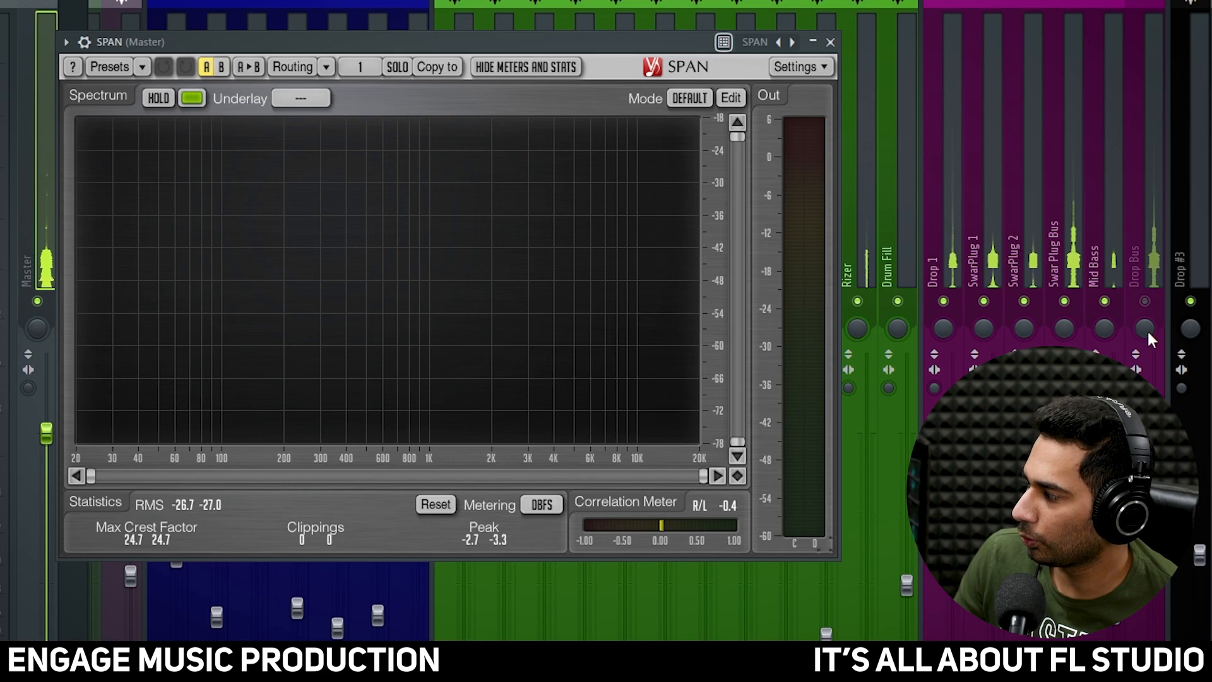
click(1145, 301)
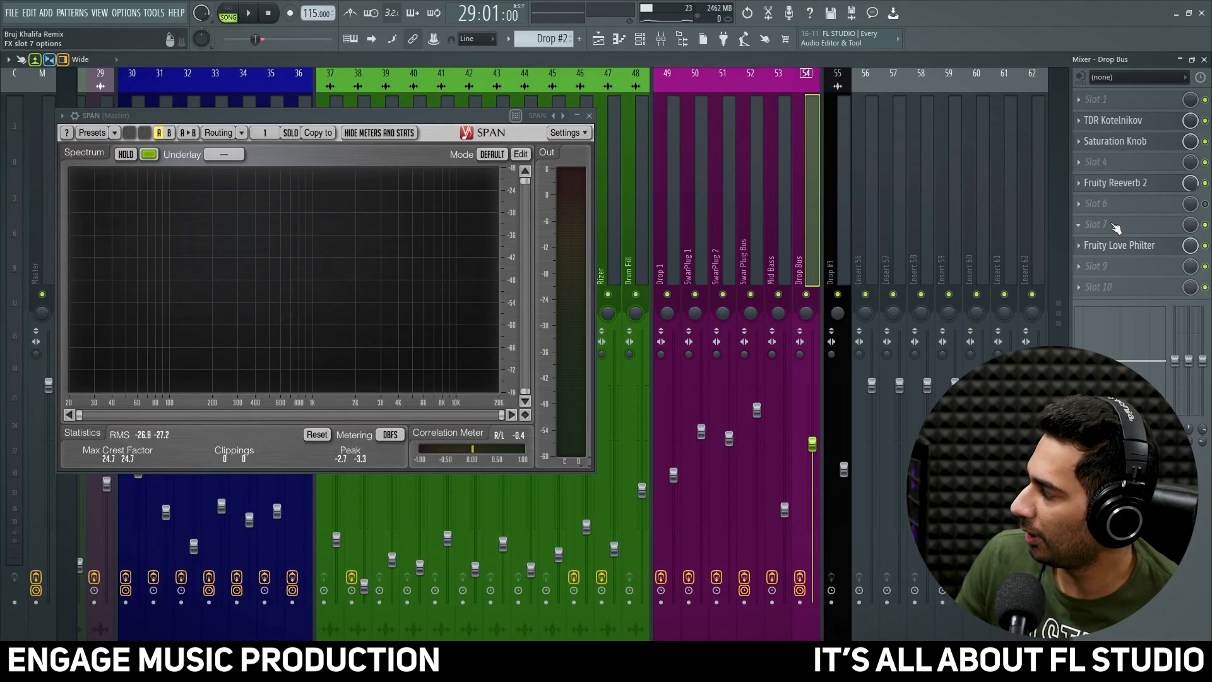
Load Fruity Parametric EQ 2 in slot 7 of the Drop Bus and play the drop through it
click(1111, 223)
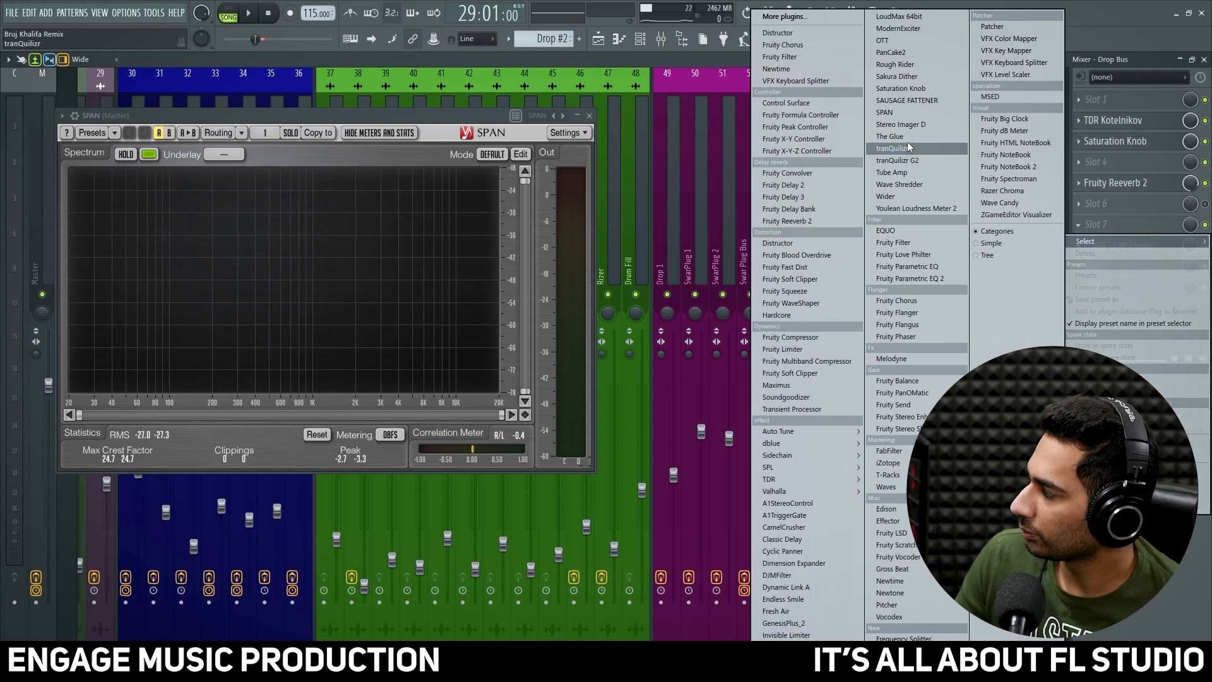
click(919, 282)
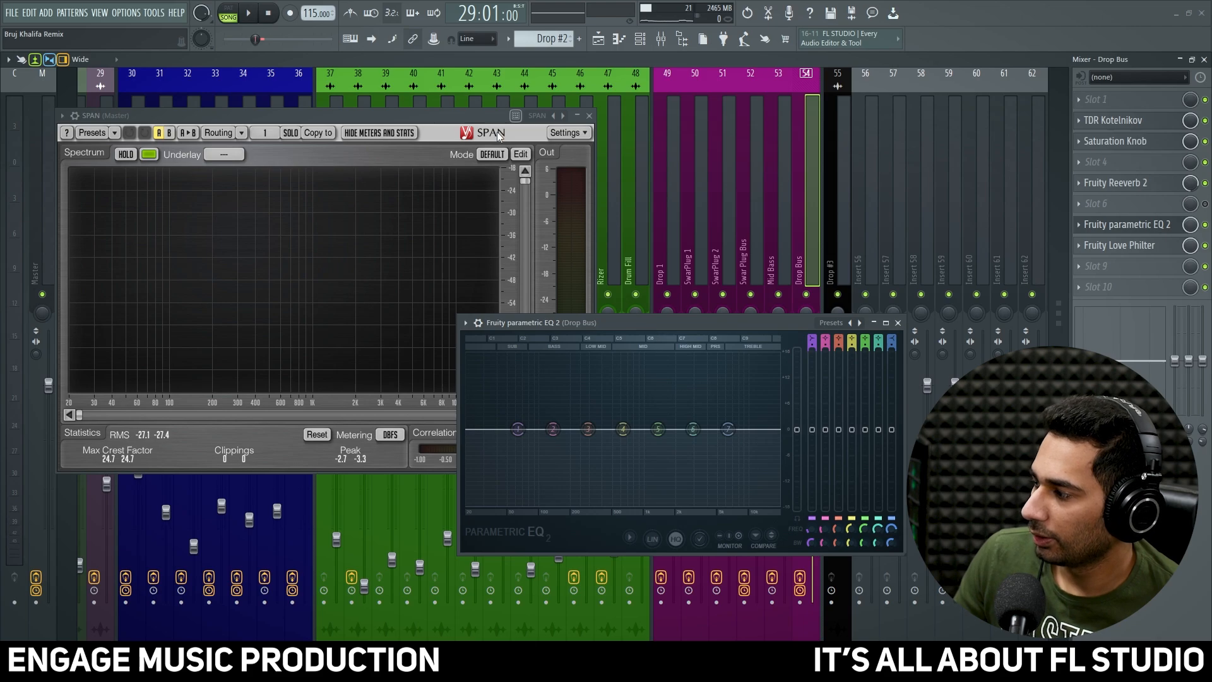
drag(645, 325, 528, 184)
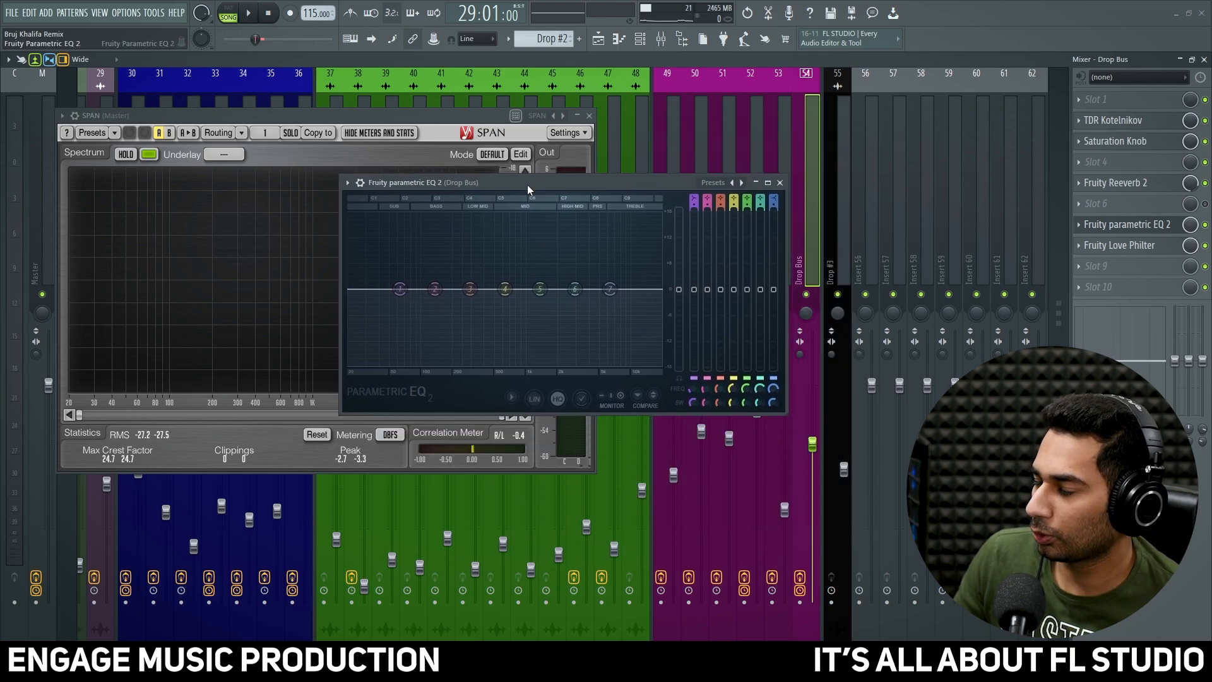
click(250, 14)
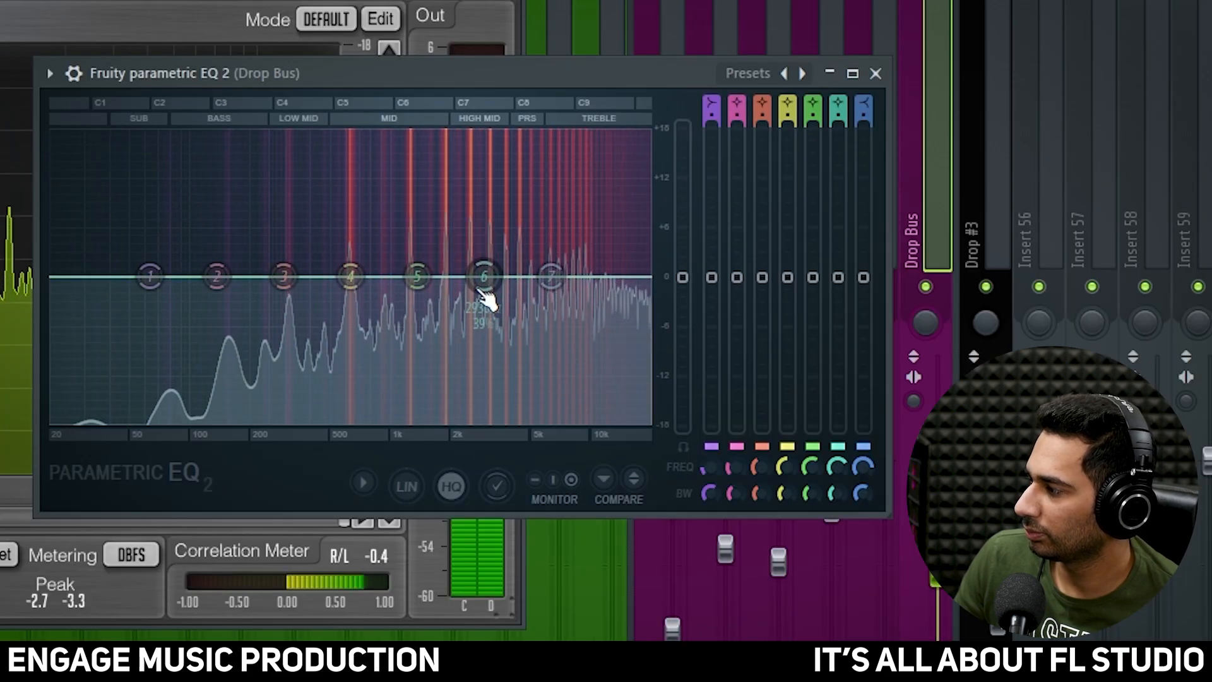
Dip band 6 of the Drop Bus EQ slightly at about 2694 Hz and fine-tune its frequency while watching SPAN
drag(484, 276, 476, 283)
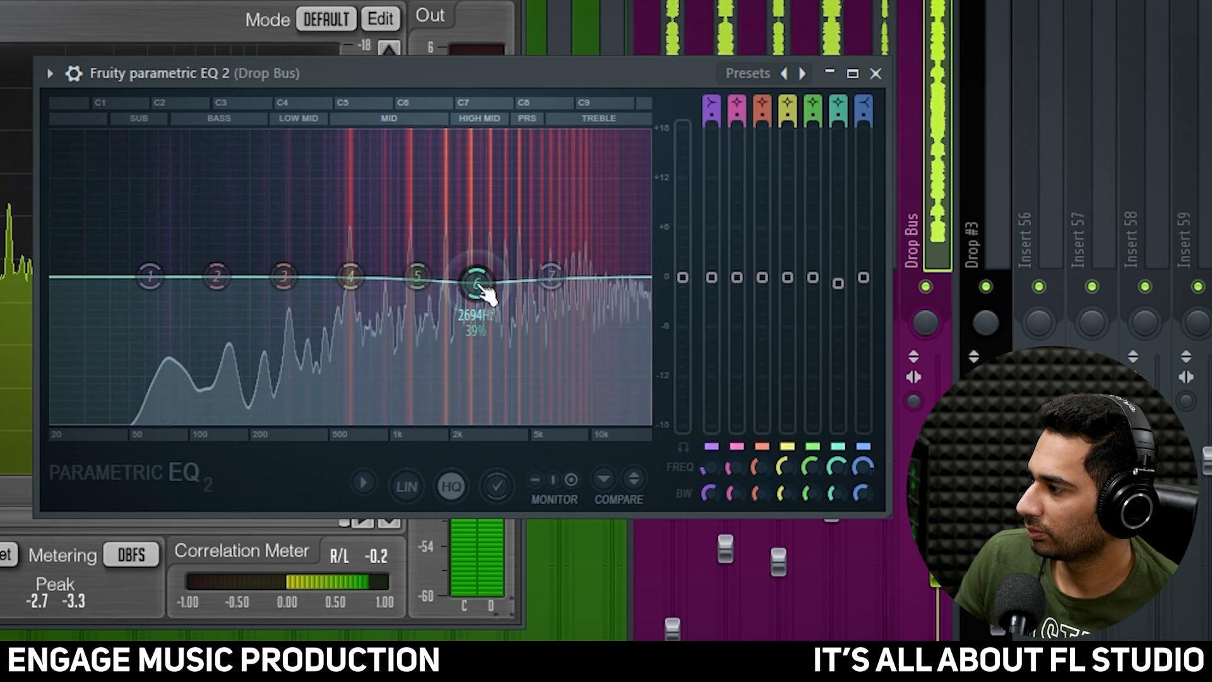
drag(452, 75, 945, 77)
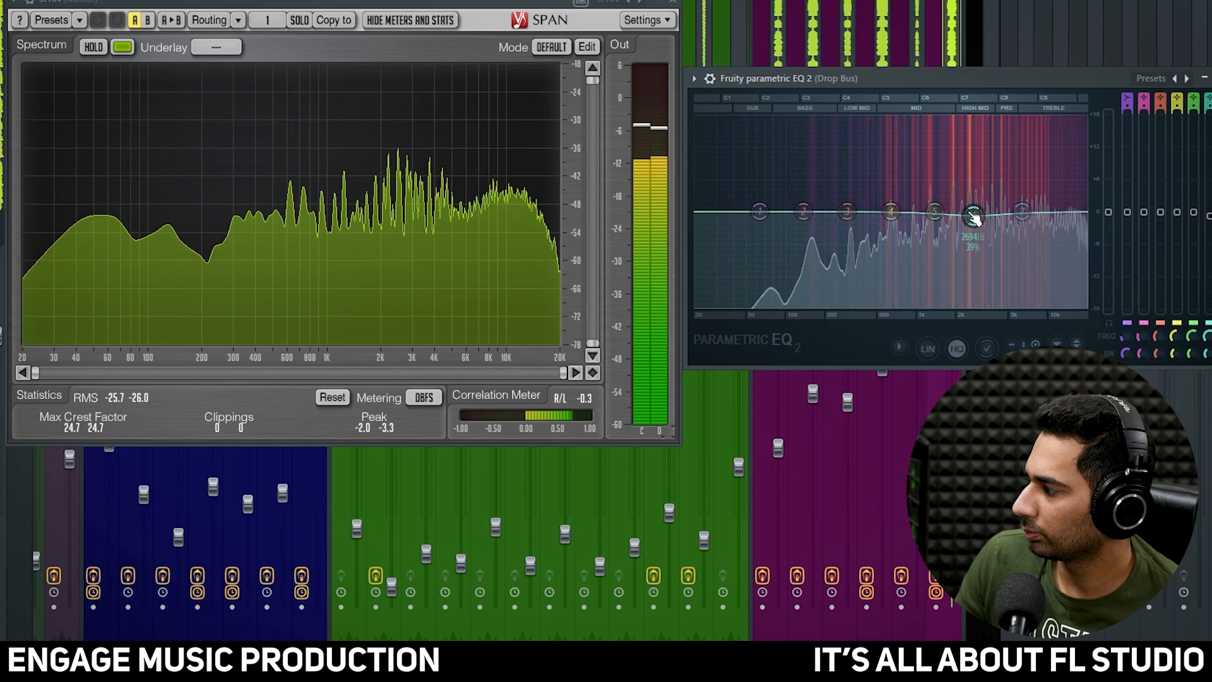
drag(974, 216, 965, 216)
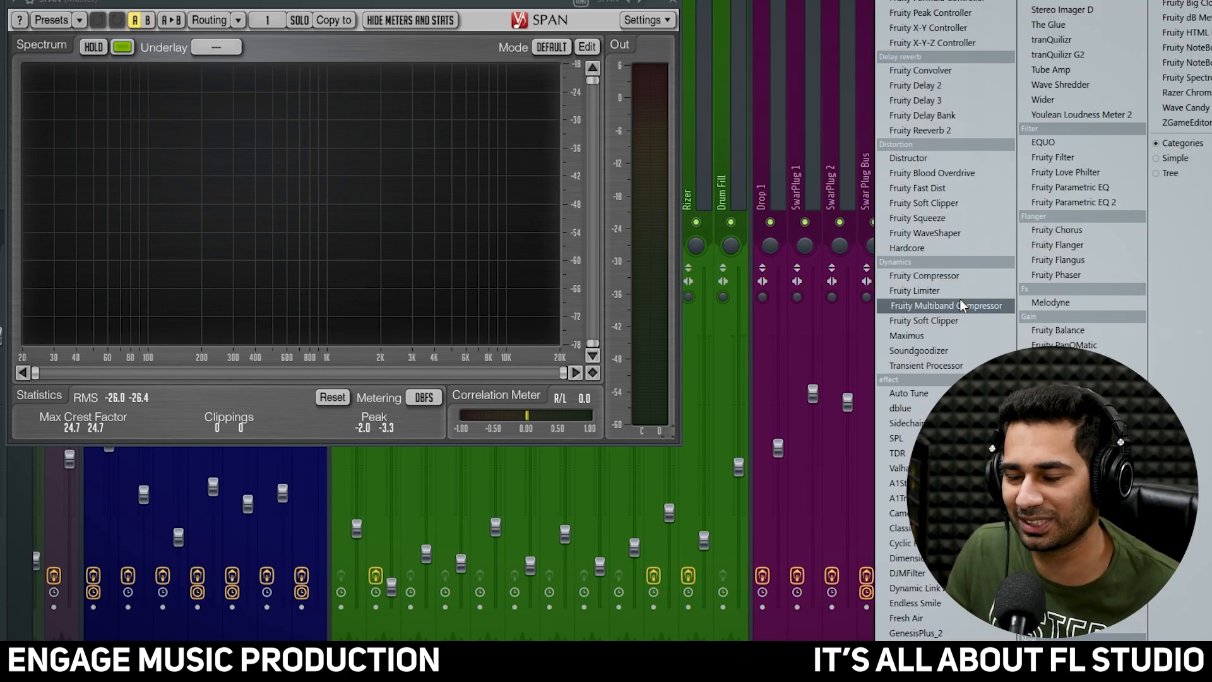
Load Fruity Multiband Compressor on the Drop Bus with the low and high bands bypassed, and audition the drop through it
click(960, 305)
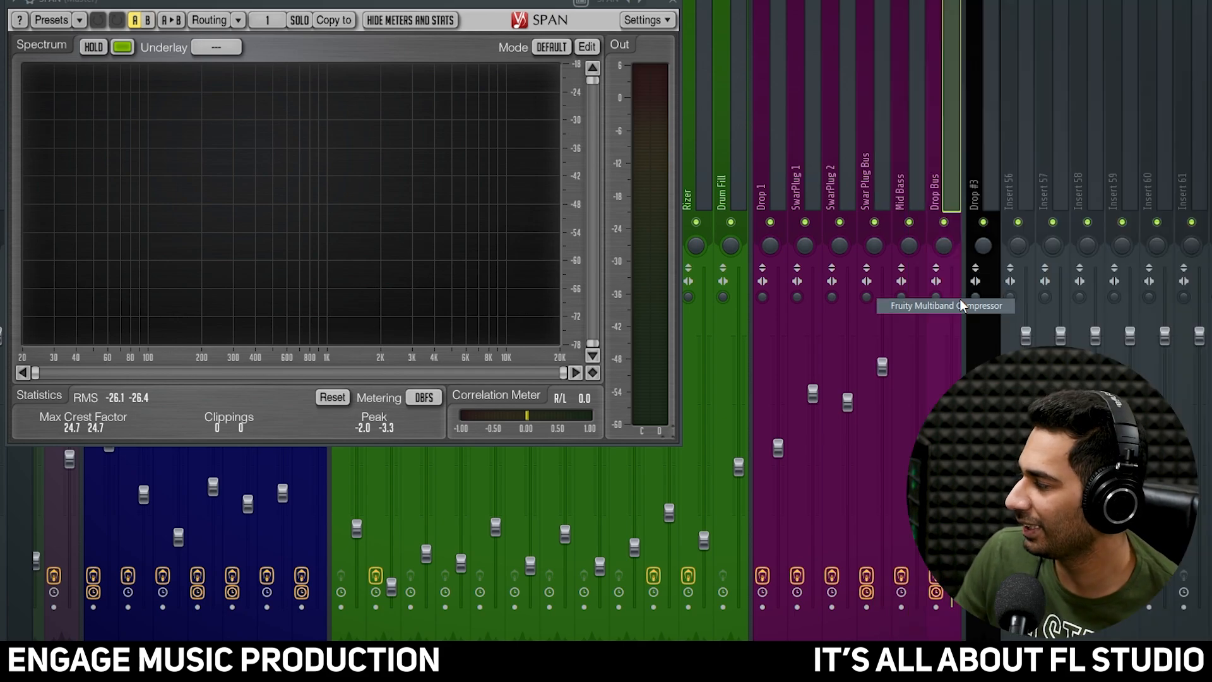
drag(313, 1, 580, 144)
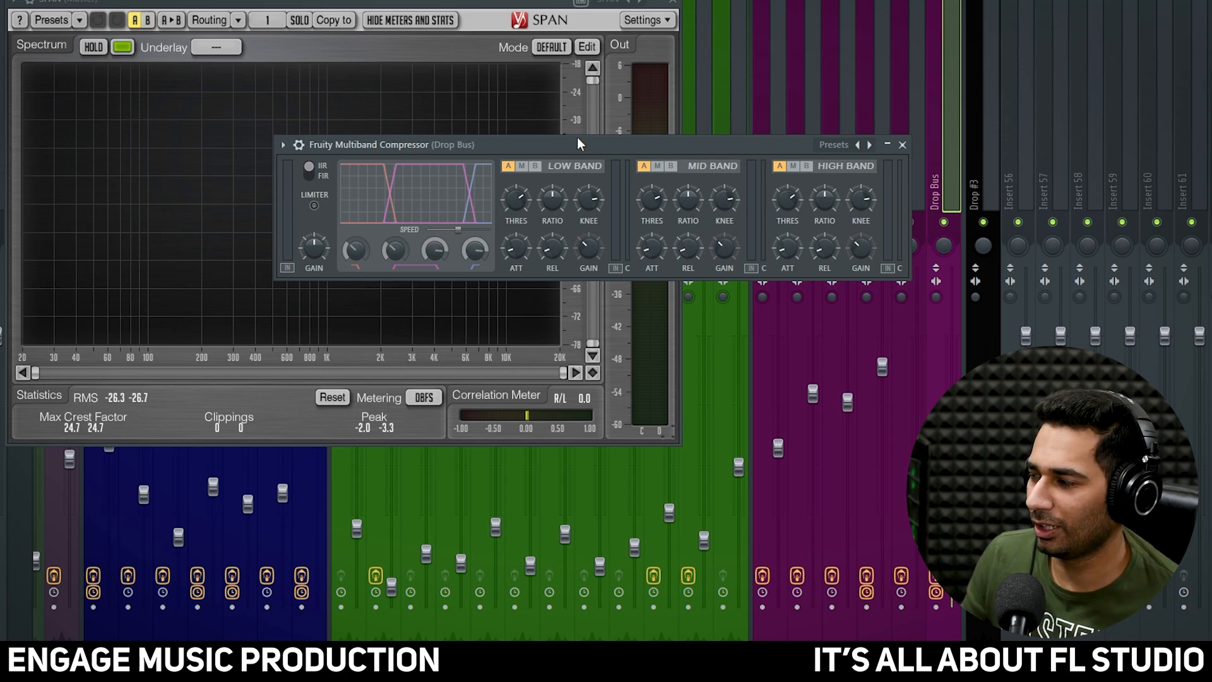
drag(577, 138, 604, 281)
key(space)
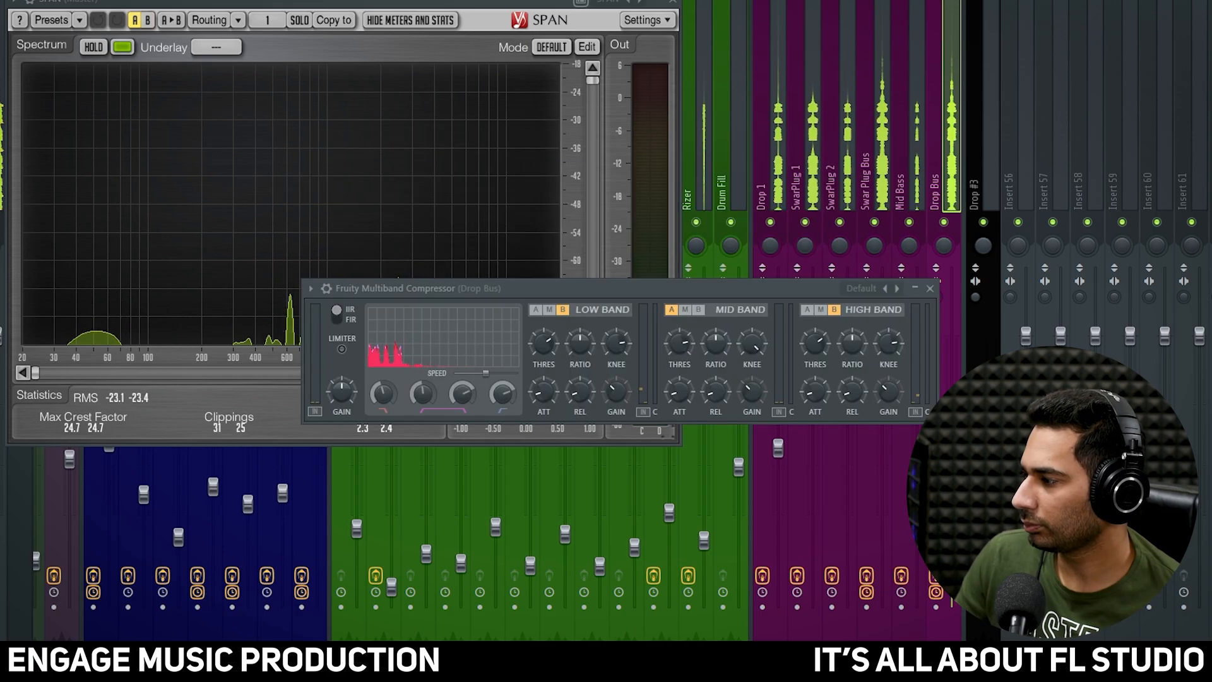
key(space)
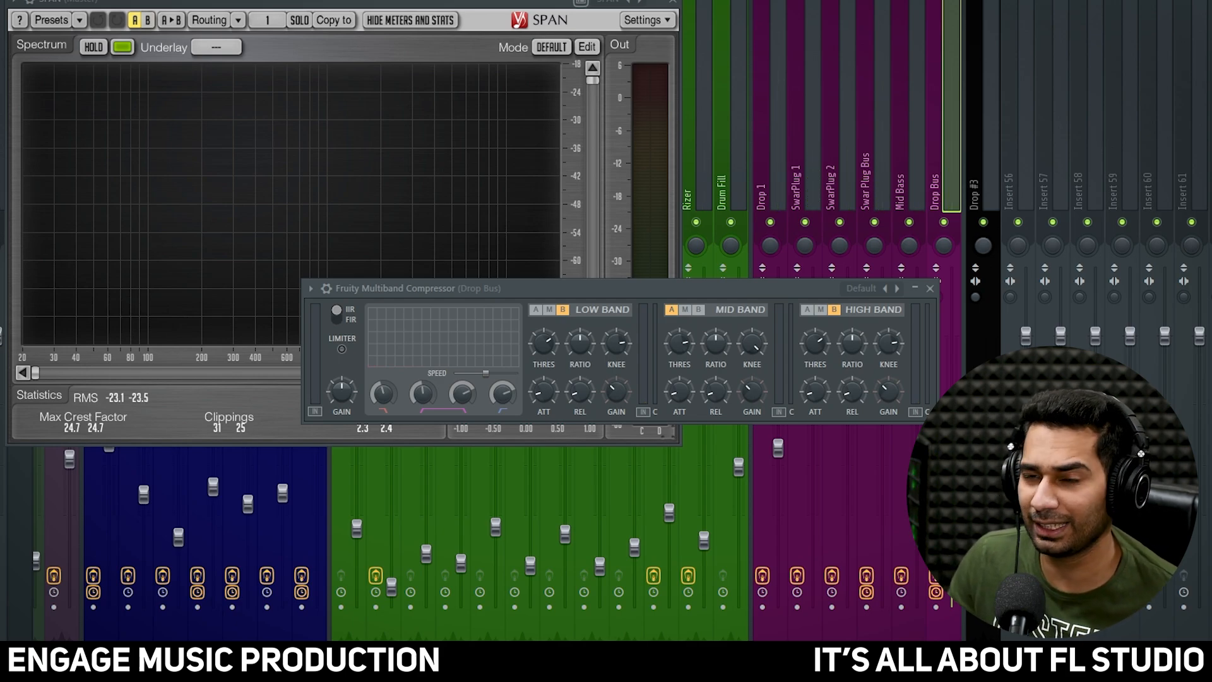
click(932, 289)
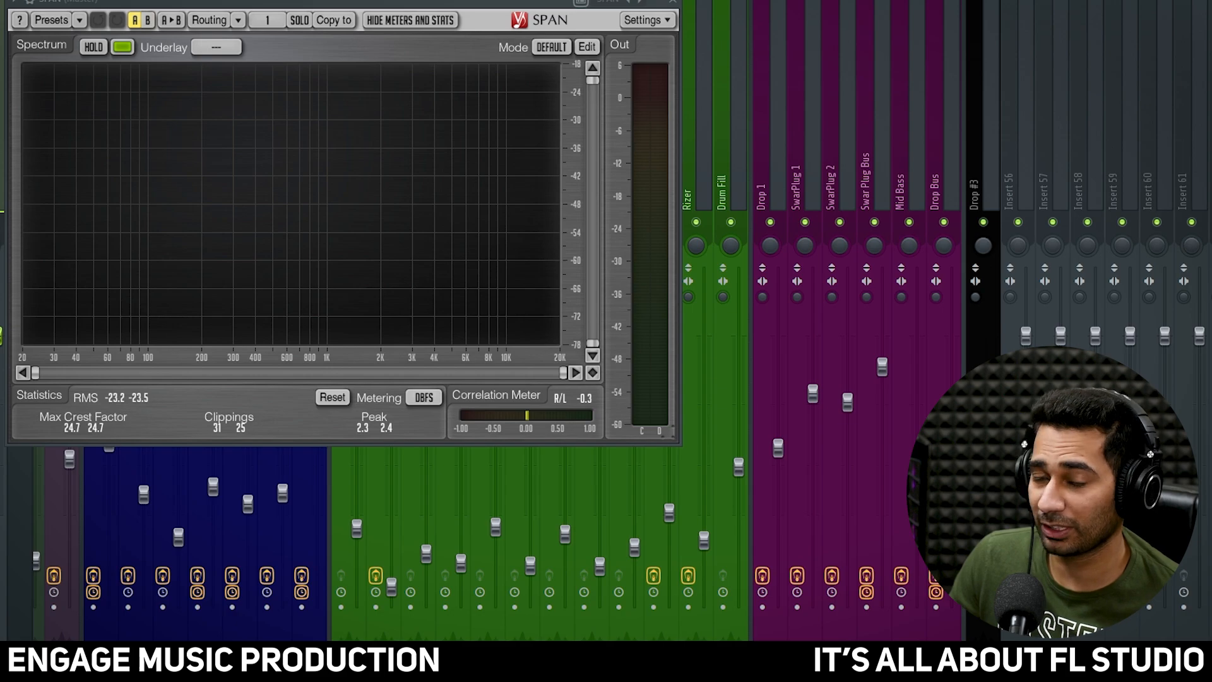
Play the drop while muting SwarPlug 1, SwarPlug 2 and Swar Plug Bus in turn to compare their effect on the spectrum
key(space)
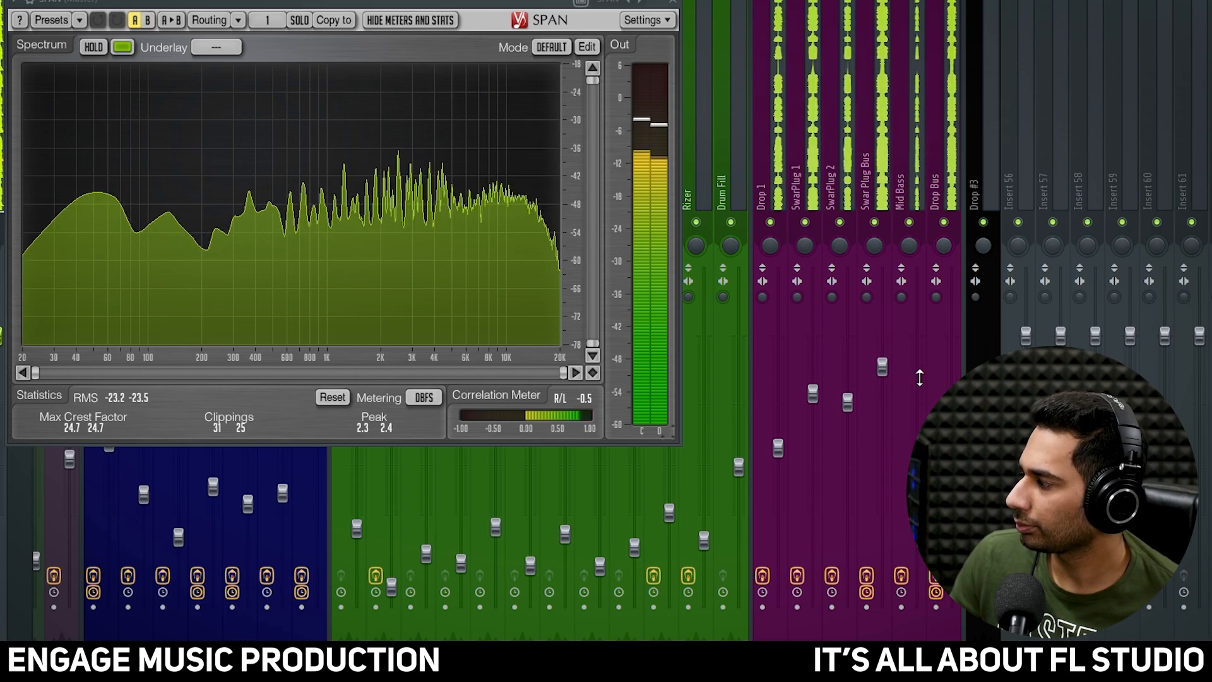
click(937, 192)
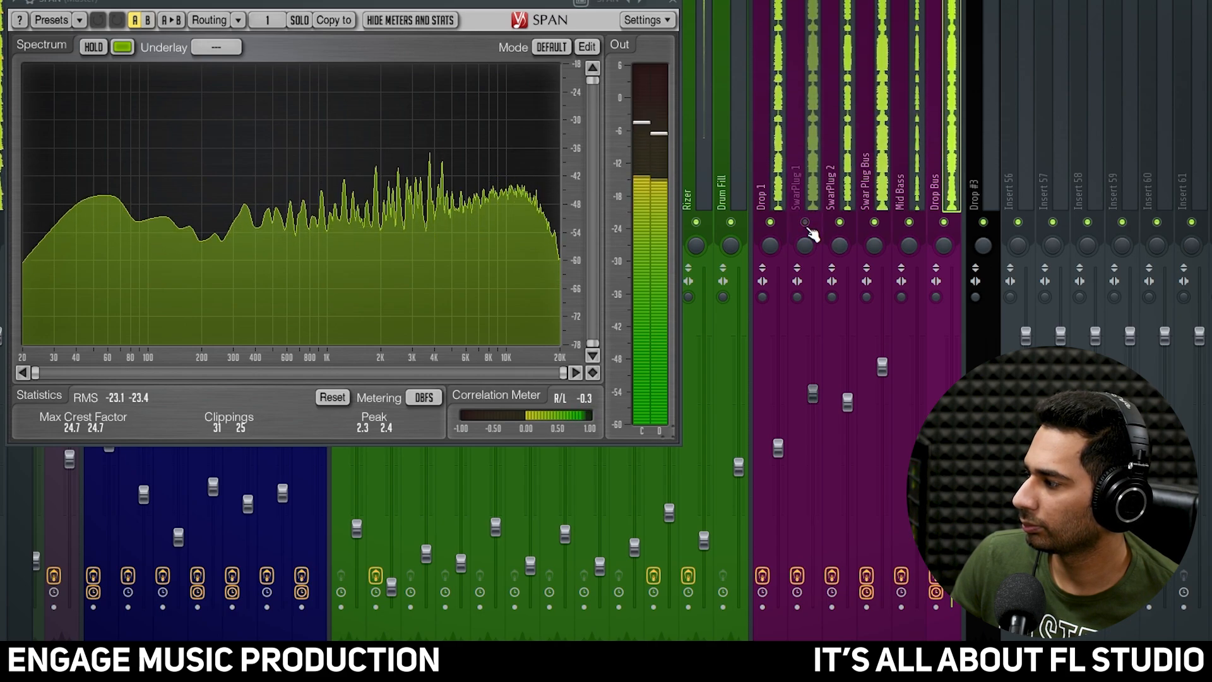
click(841, 222)
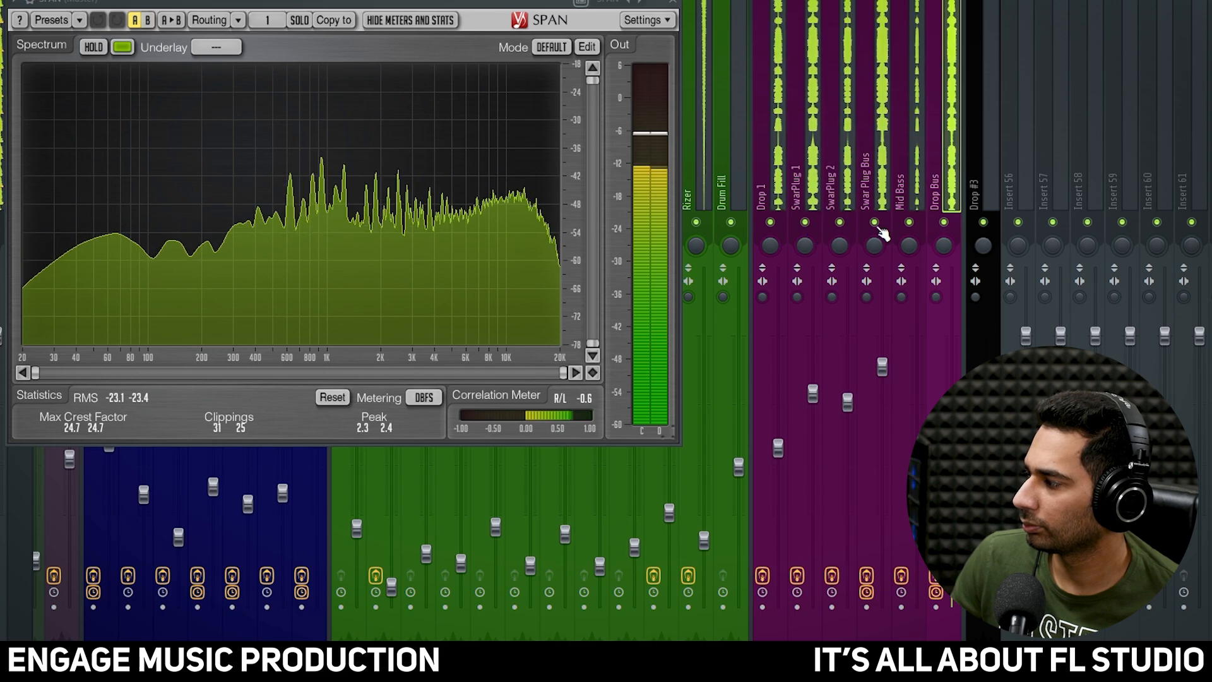
click(876, 225)
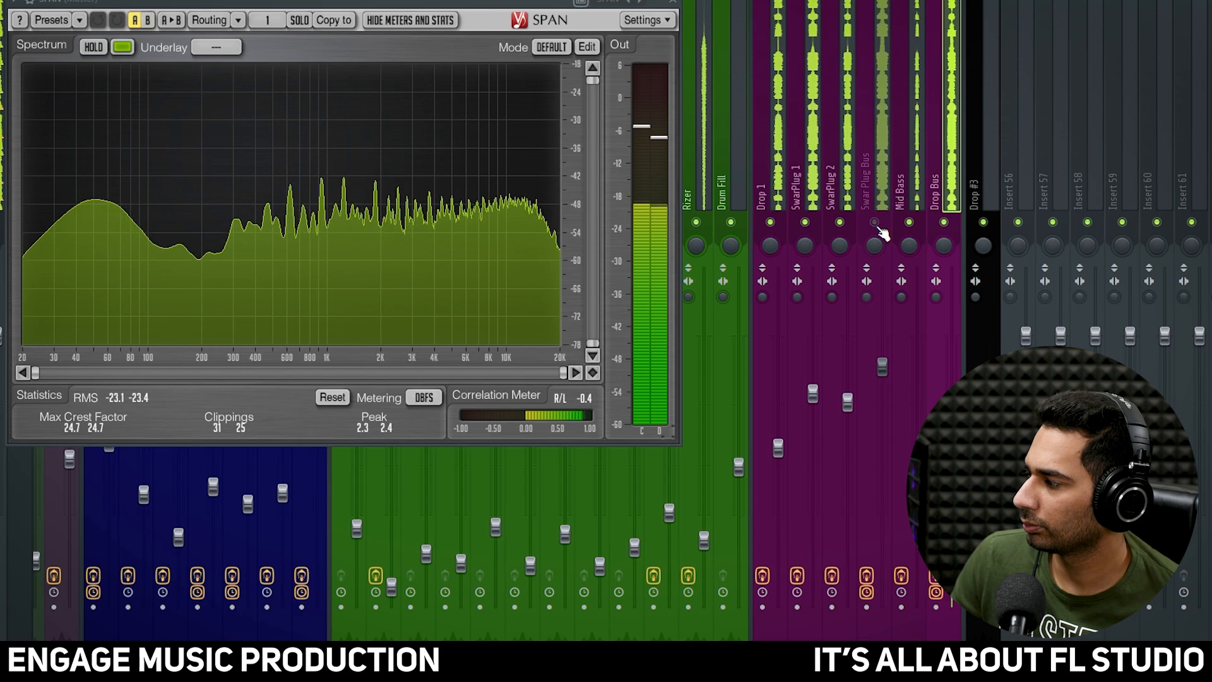
click(877, 224)
Check the SwarPlug tracks and lower the Swar Plug Bus volume slightly during playback of the drop
click(878, 189)
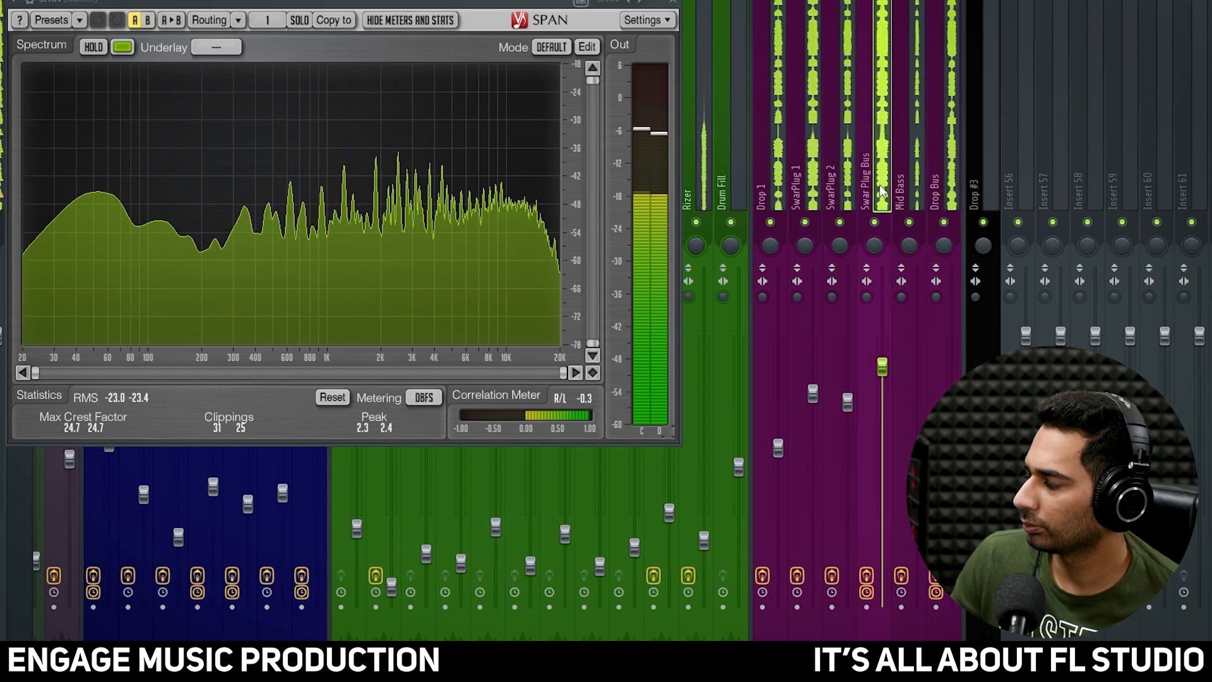
click(854, 181)
click(811, 183)
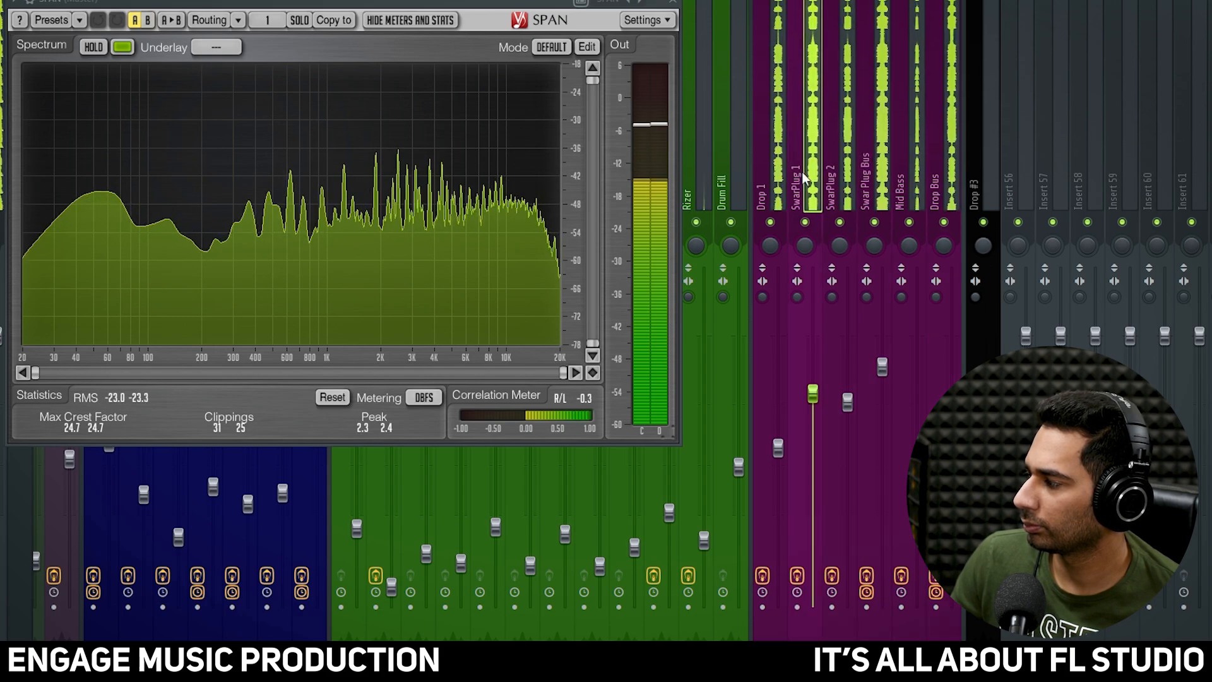
click(862, 201)
drag(882, 367, 883, 383)
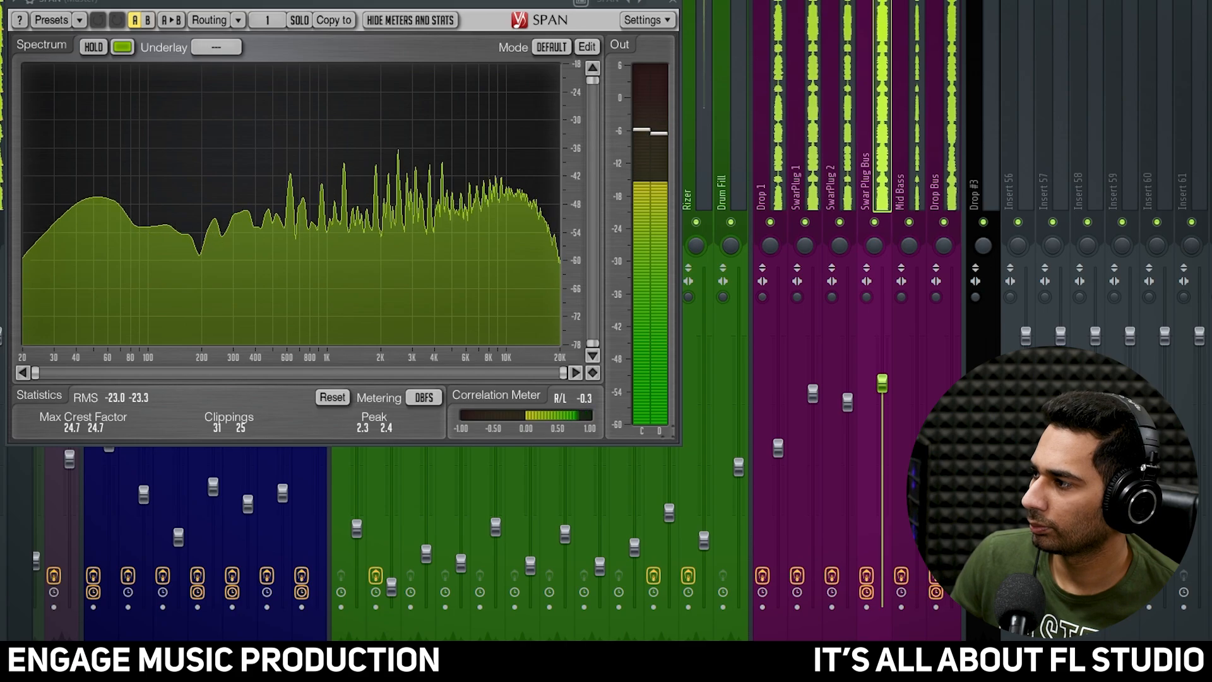
key(space)
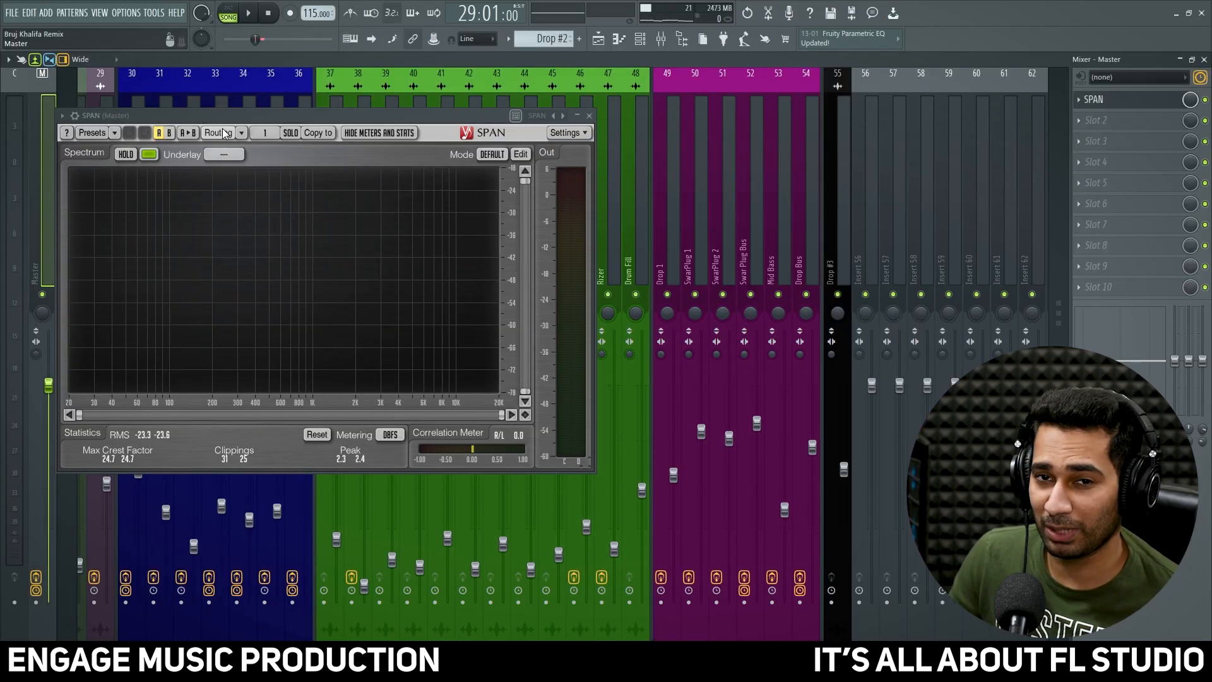
Play the drop and check its overall spectrum in SPAN on the master
click(252, 14)
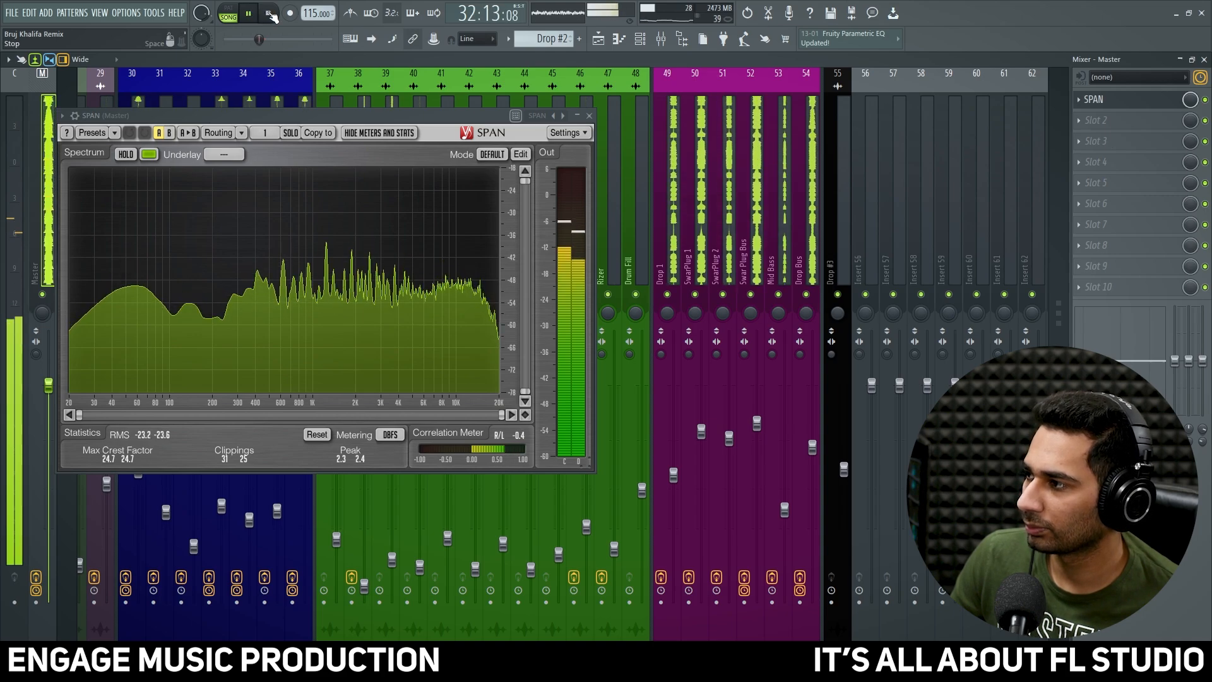
click(270, 13)
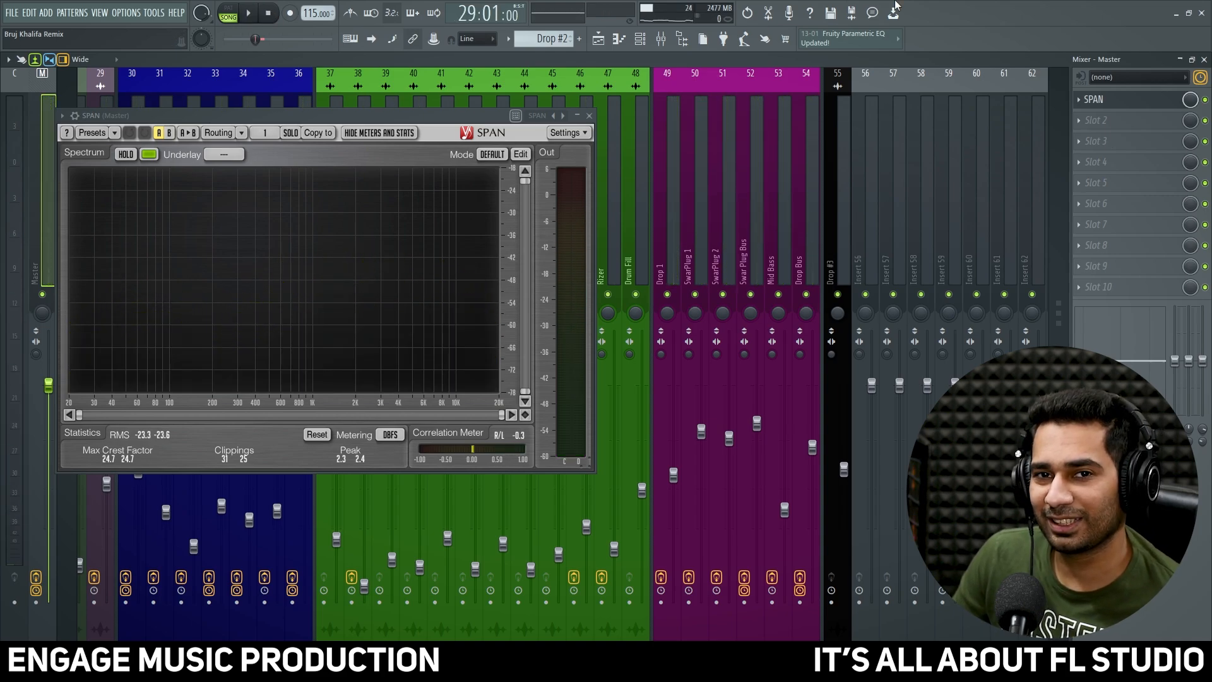
Load Ozone 8 after SPAN on the master, bypass its Maximizer and Dynamics modules, and audition the drop through the Equalizer
click(1132, 118)
click(782, 366)
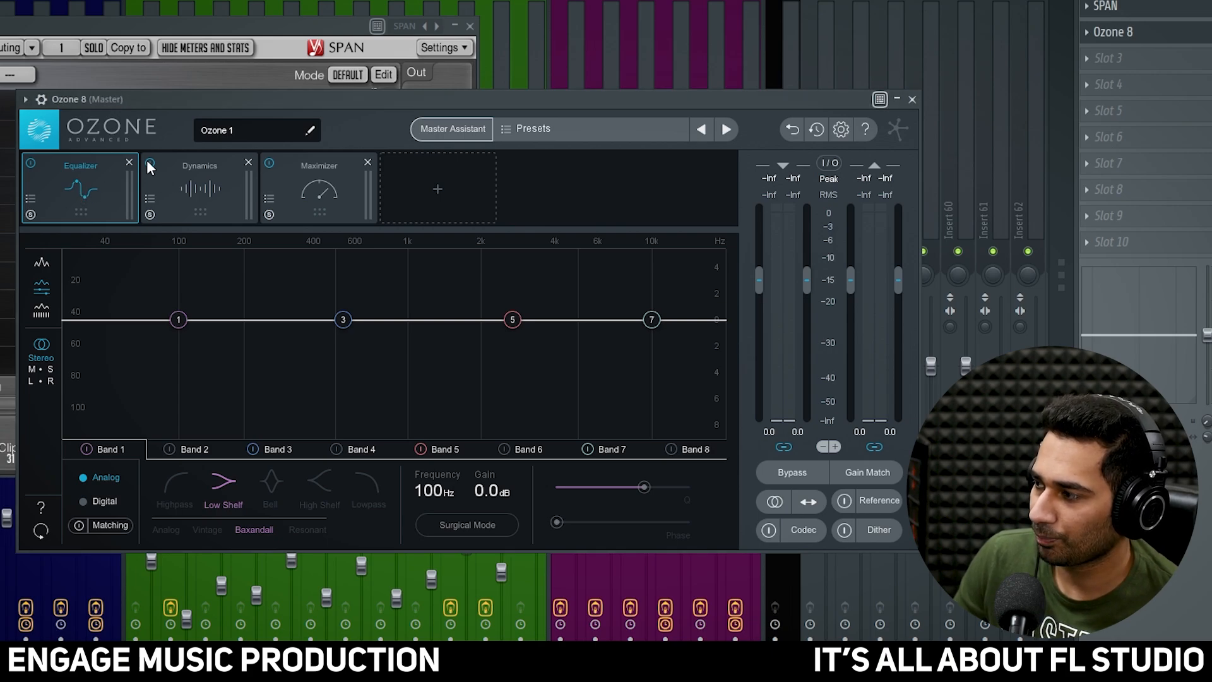
click(269, 164)
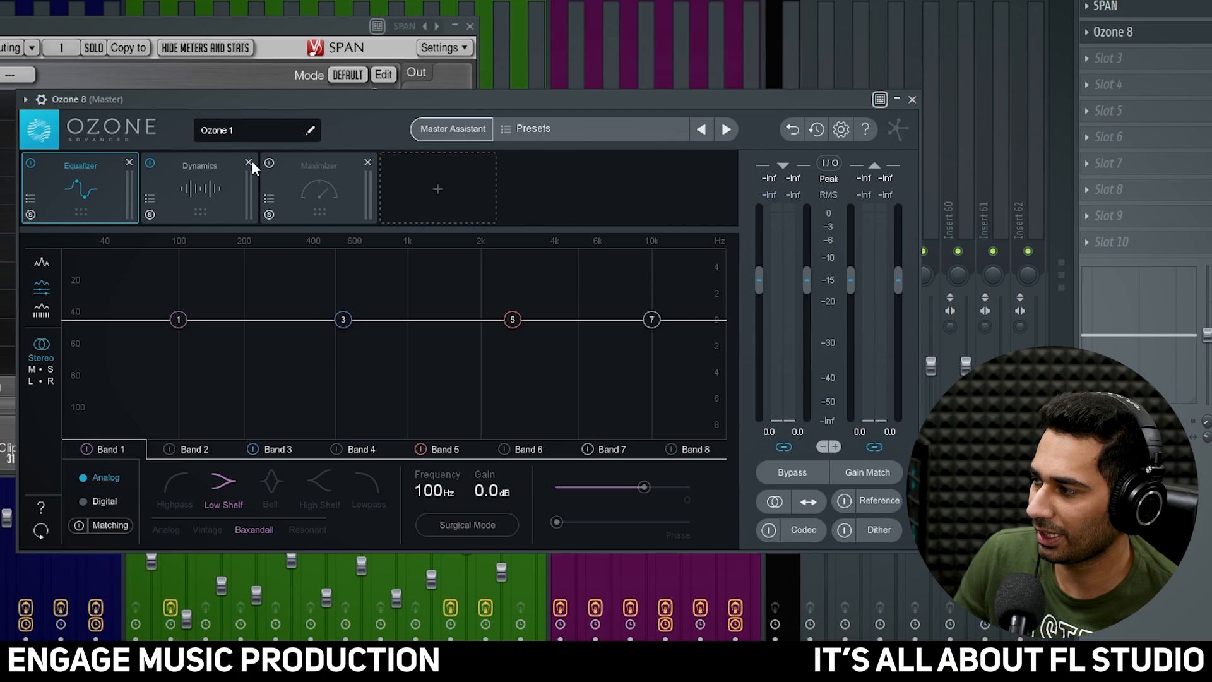
click(150, 163)
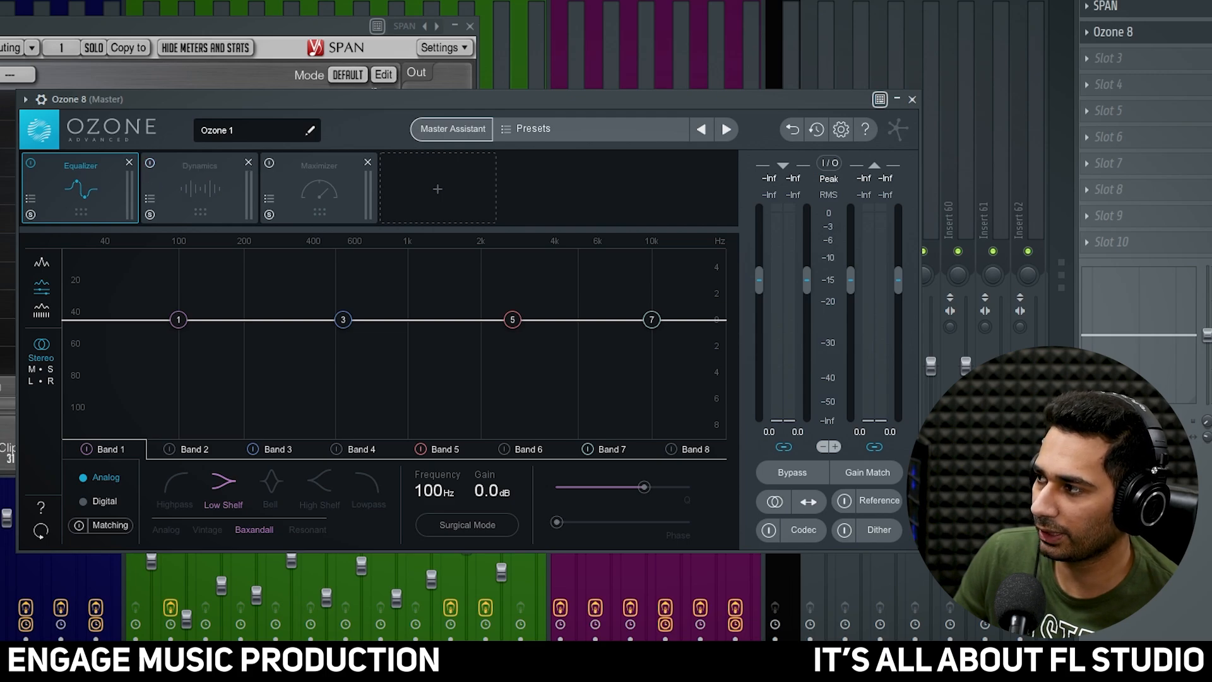
key(space)
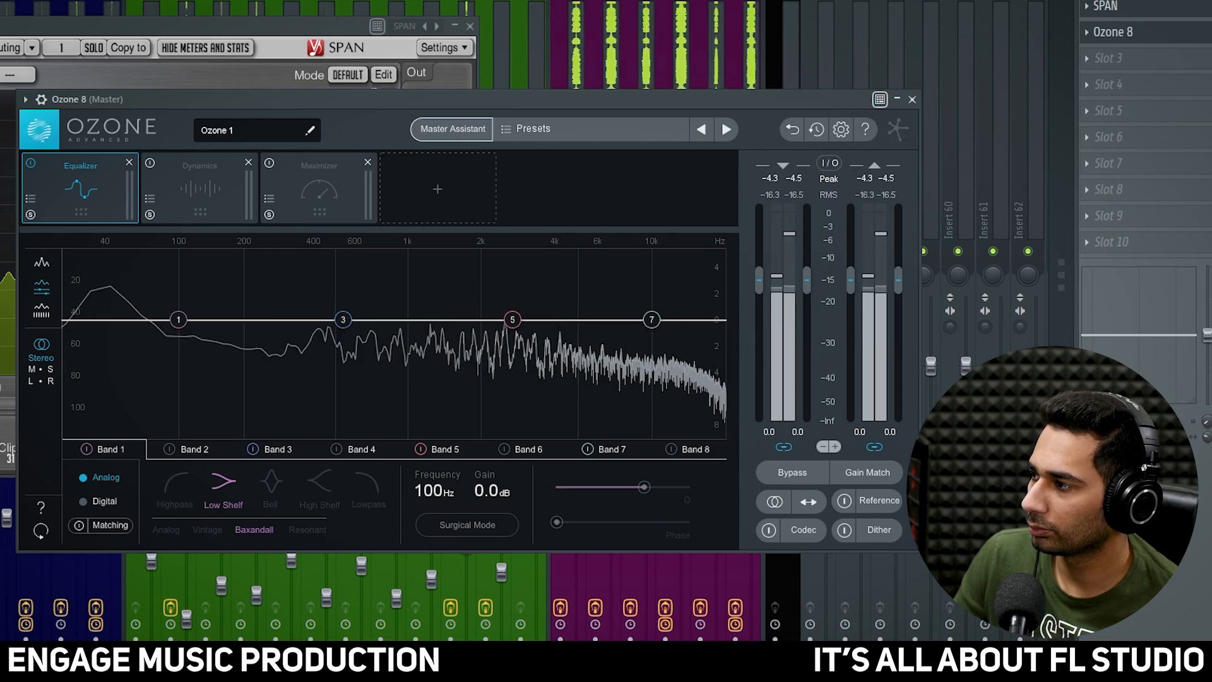
key(space)
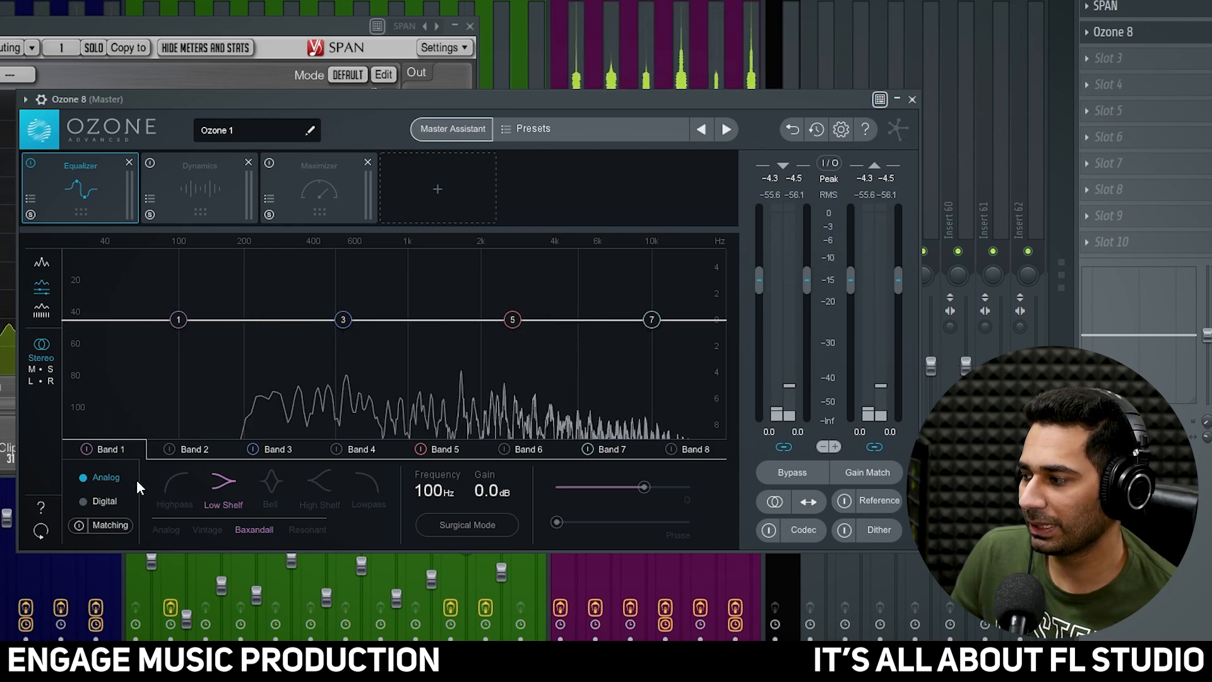
Make Ozone Equalizer band 1 a highpass at 40 Hz with a slope of 24, and audition the drop
click(176, 483)
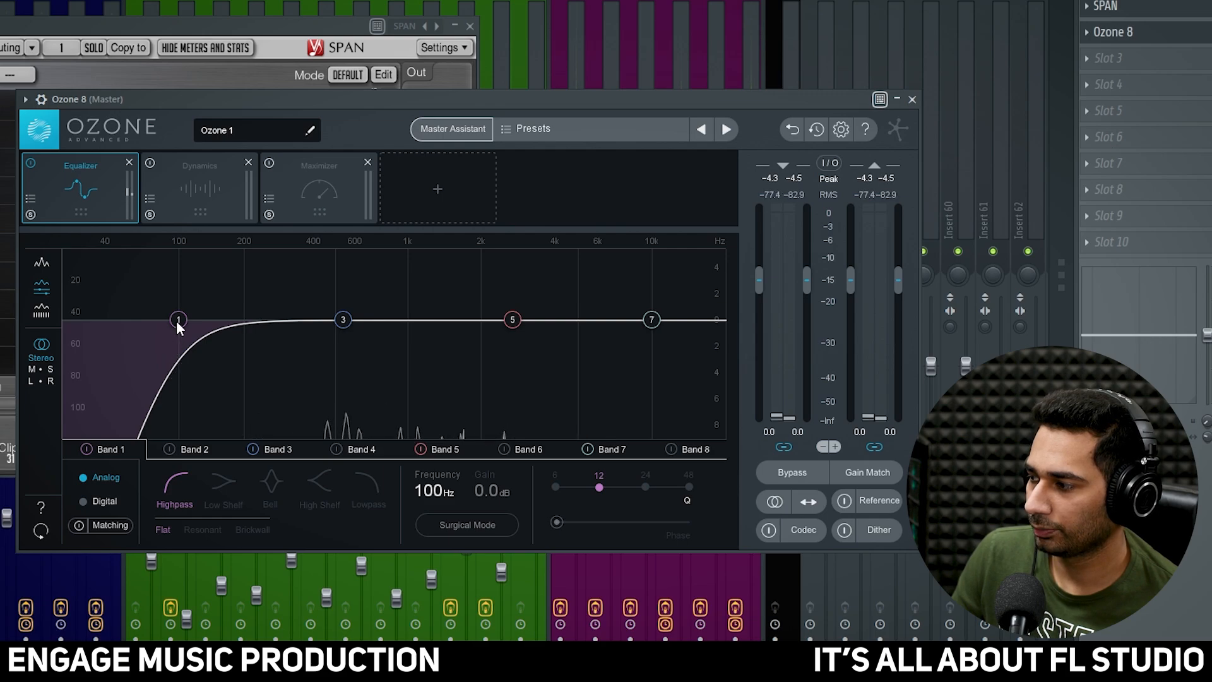
drag(179, 320, 119, 320)
scroll(120, 320, up, 2)
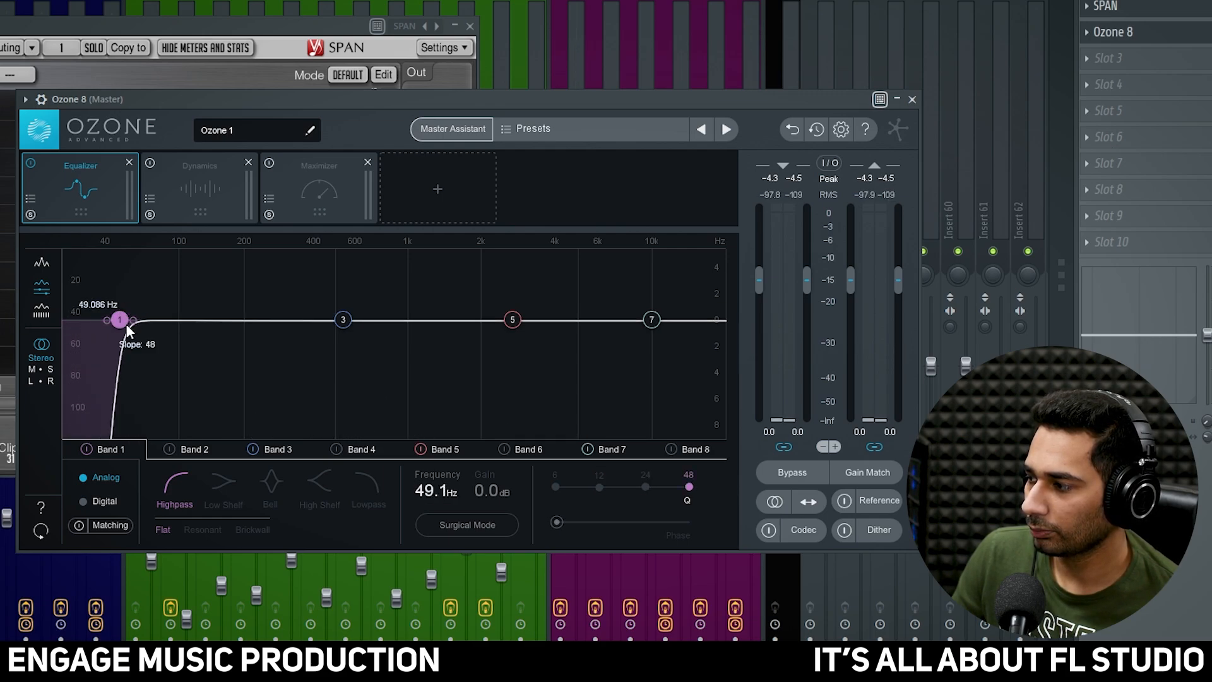
scroll(139, 323, down, 1)
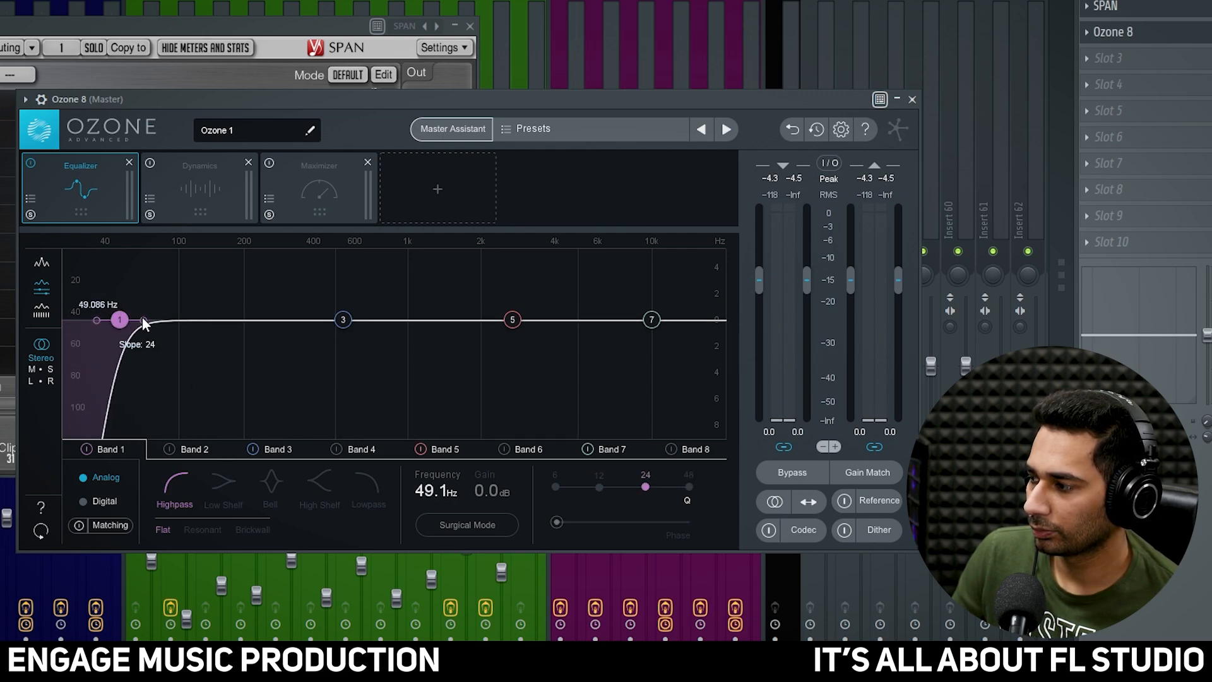
double_click(434, 492)
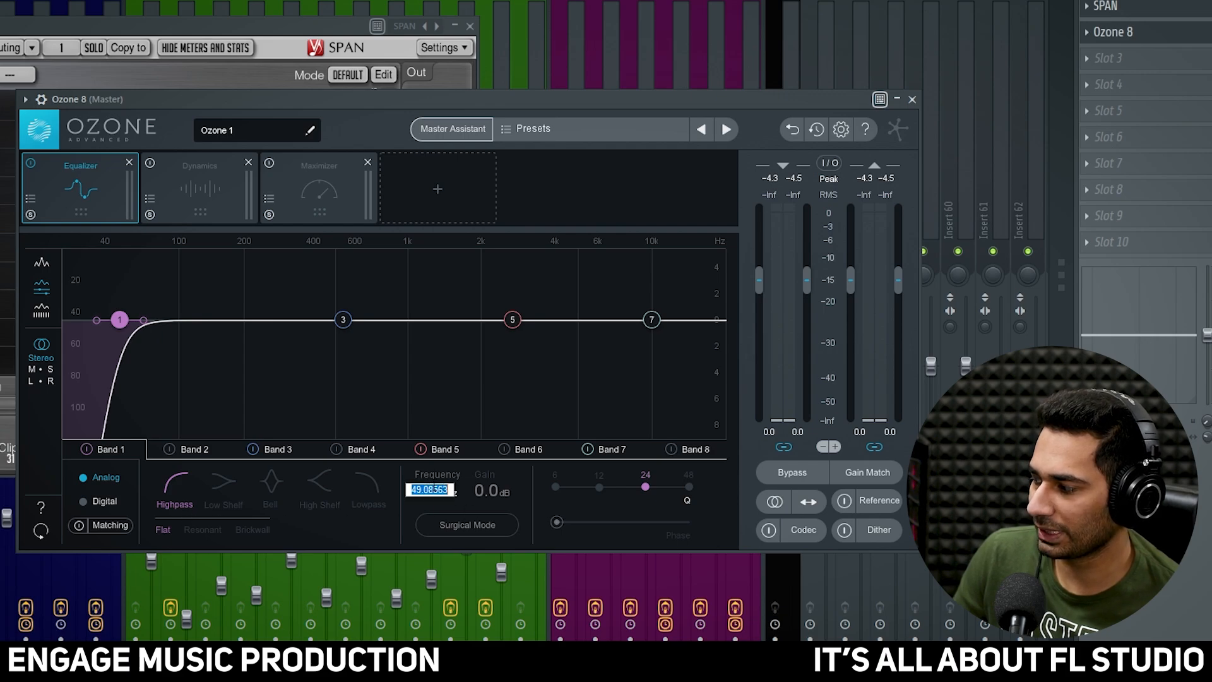
text(40)
key(Return)
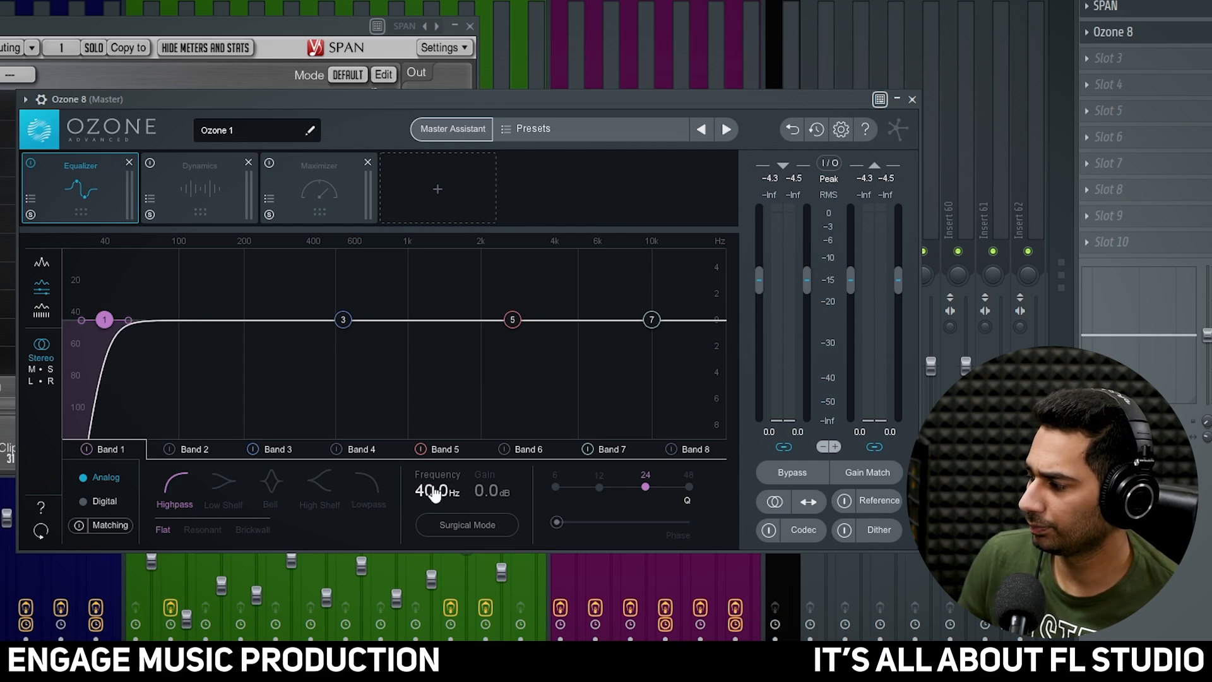
key(space)
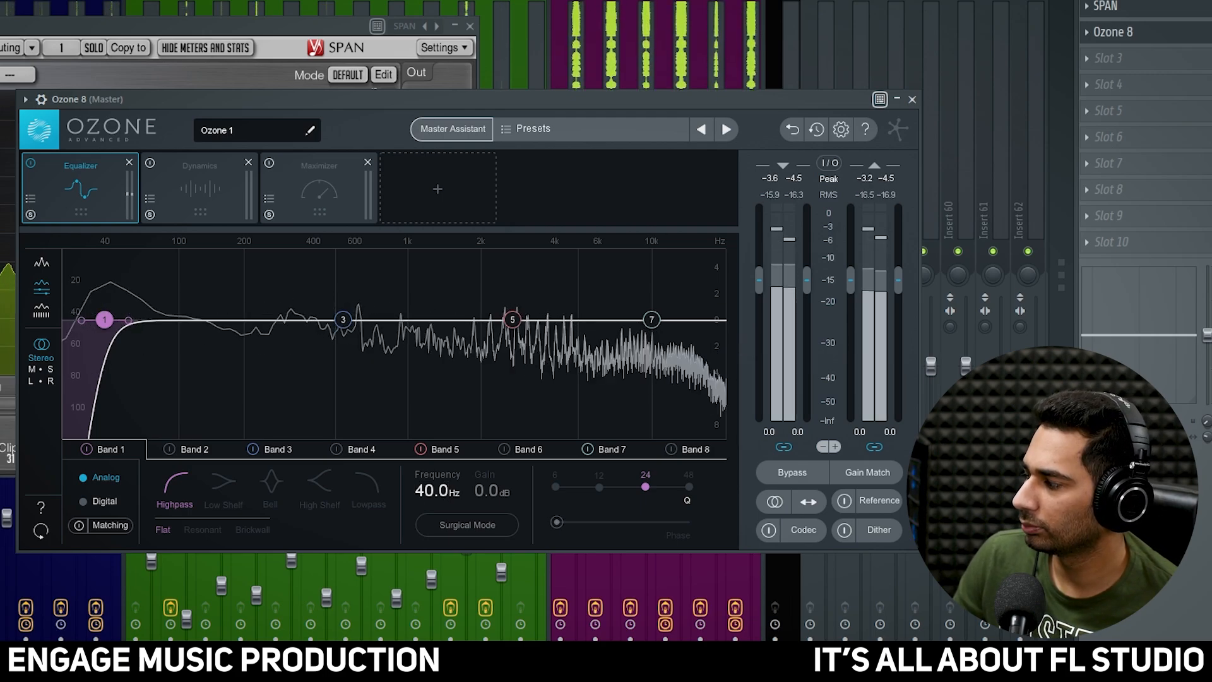
key(space)
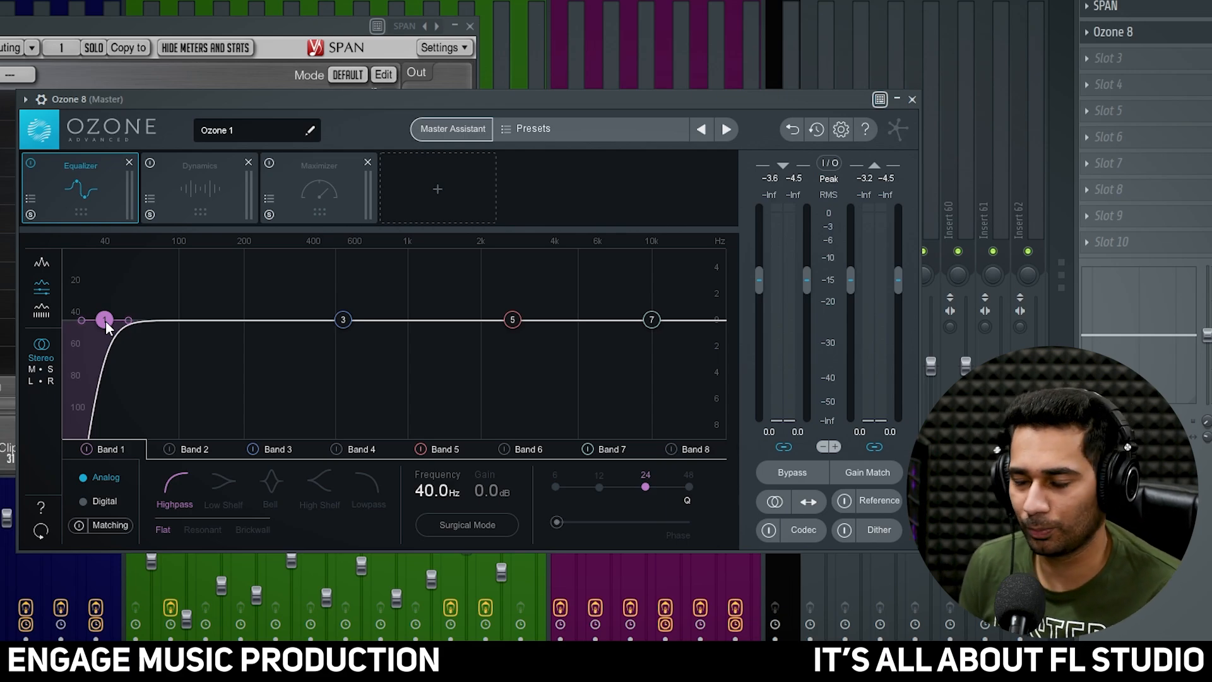
Make Equalizer band 7 a lowpass at 20 kHz with a slope of 48, and audition the drop
click(654, 318)
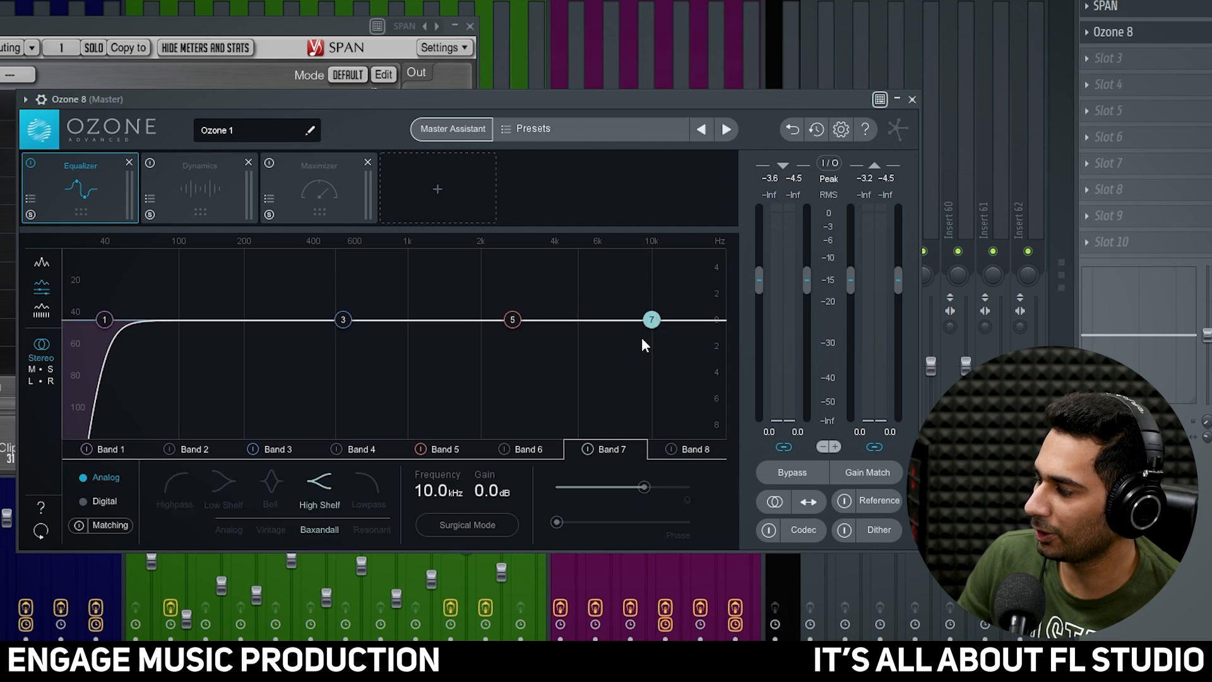
click(378, 489)
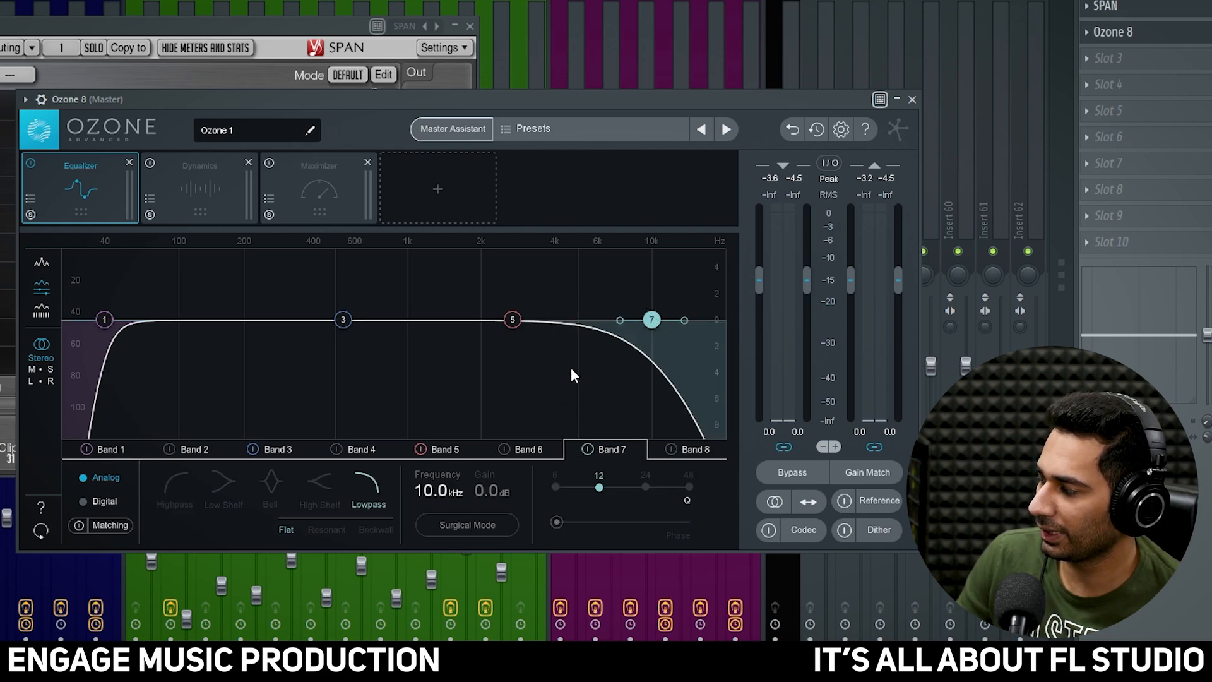
drag(620, 320, 651, 388)
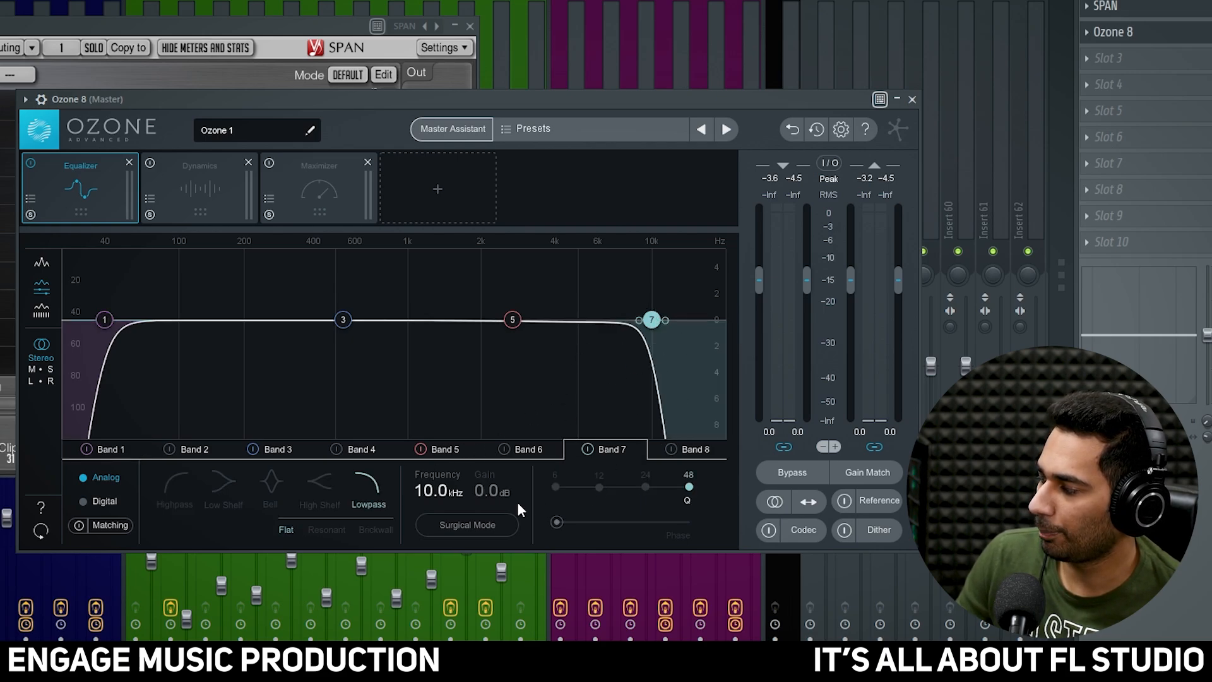
click(434, 499)
text(20000)
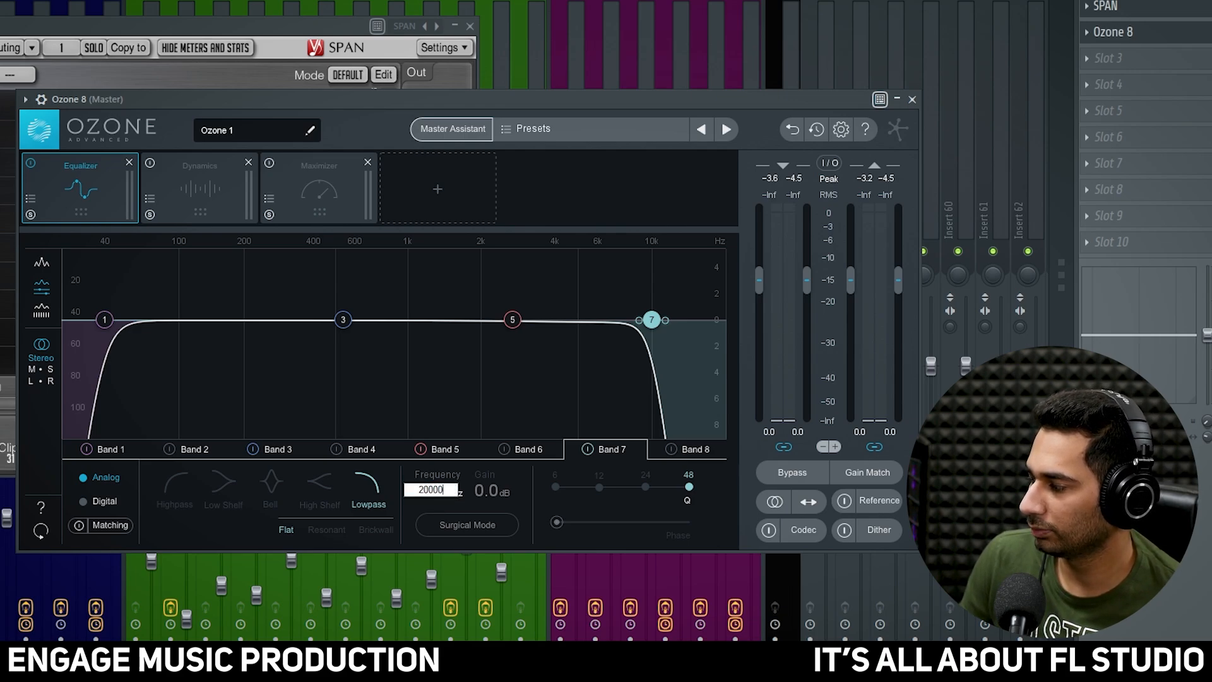
key(Return)
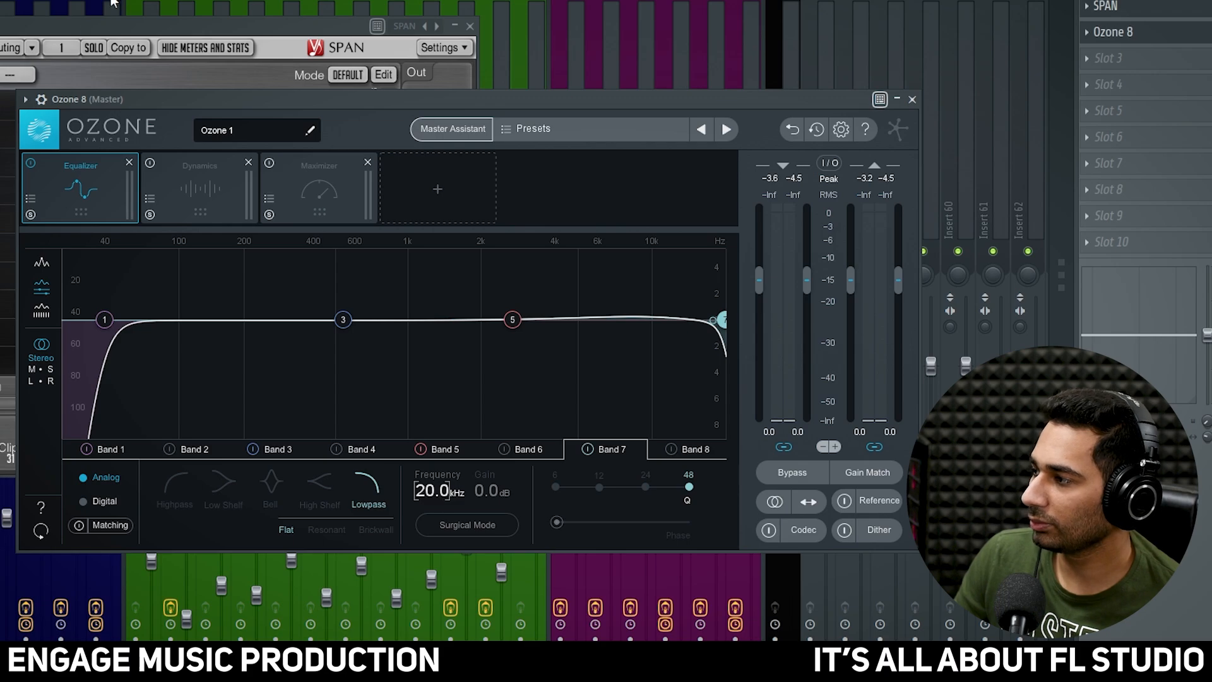
key(space)
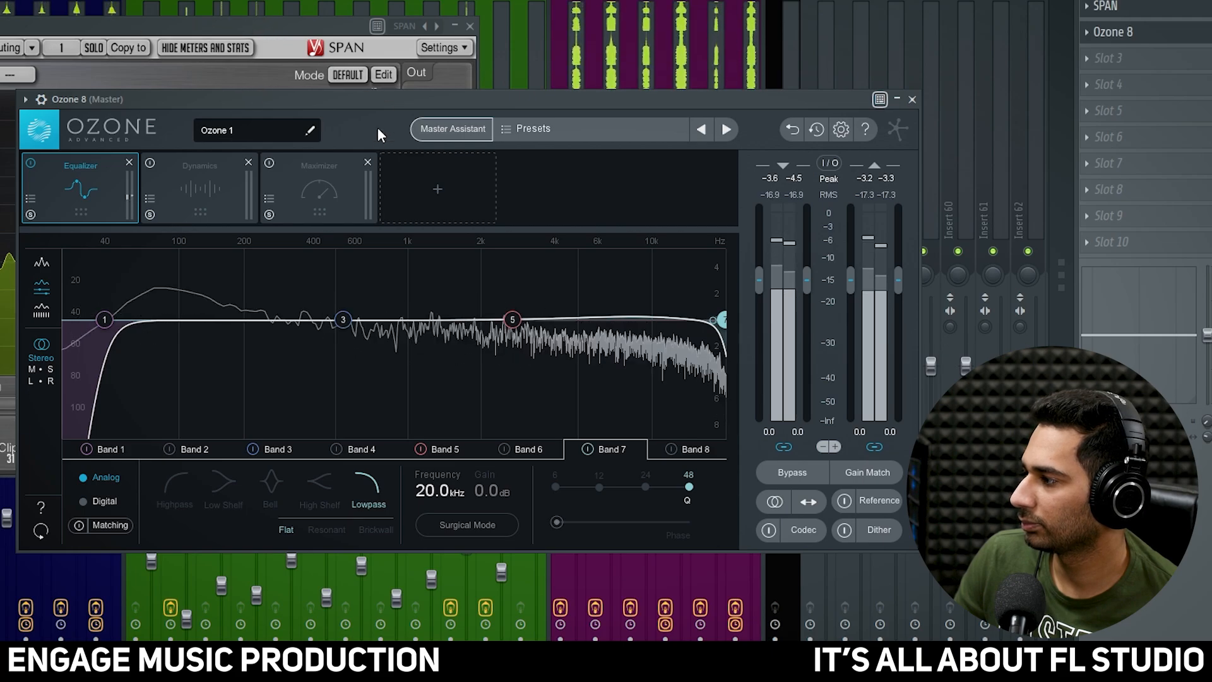
mouse_move(391, 102)
mouse_down()
mouse_move(392, 453)
mouse_move(411, 236)
mouse_move(393, 78)
mouse_up()
key(space)
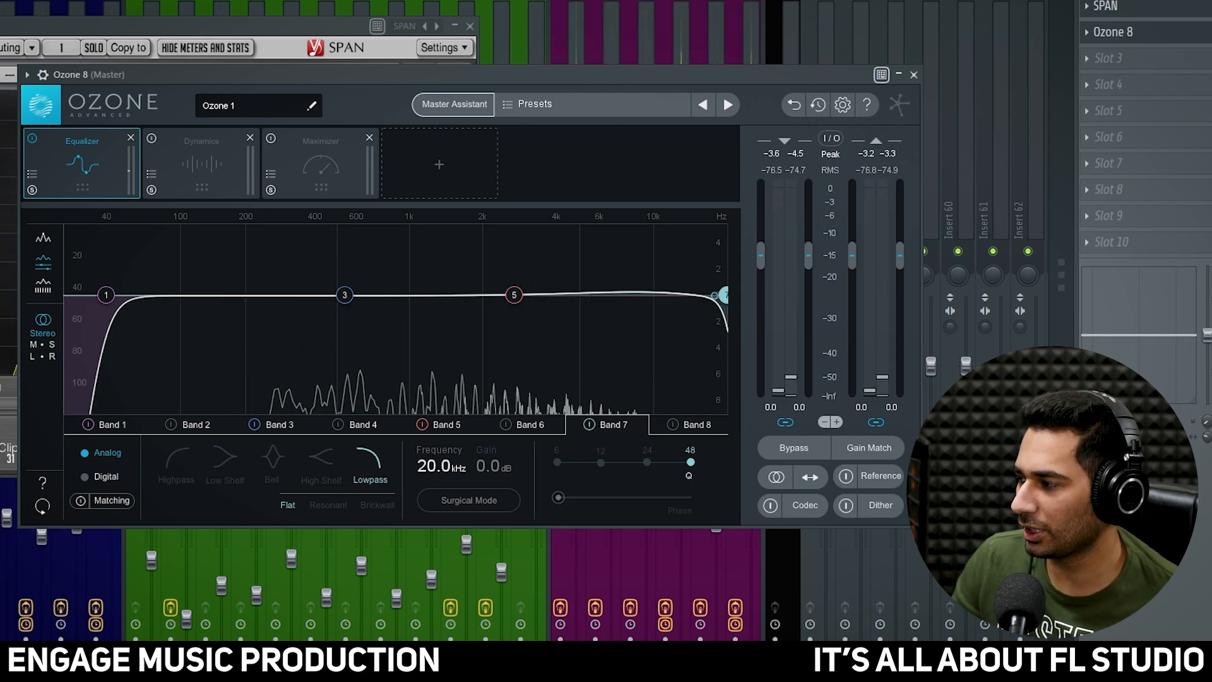
Dip Equalizer band 5 by about 0.6 dB at 2.74 kHz and check the drop's spectrum in SPAN during playback
mouse_move(513, 295)
mouse_down()
mouse_move(567, 303)
mouse_move(516, 303)
mouse_up()
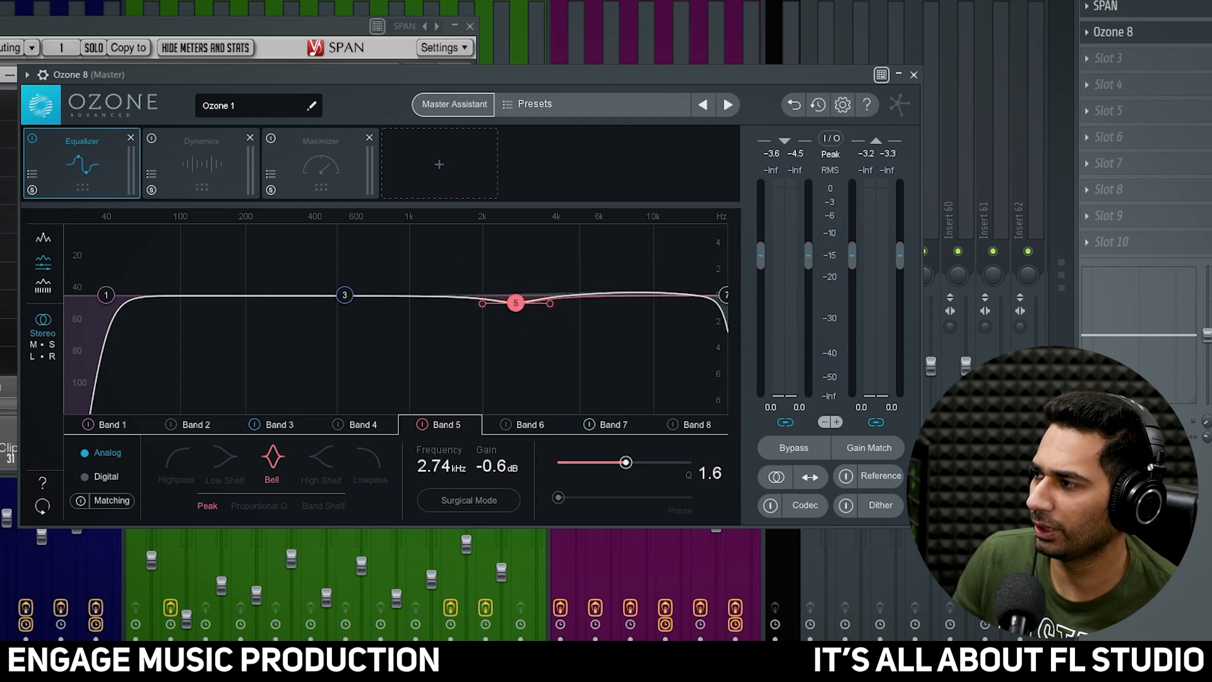
key(space)
click(53, 26)
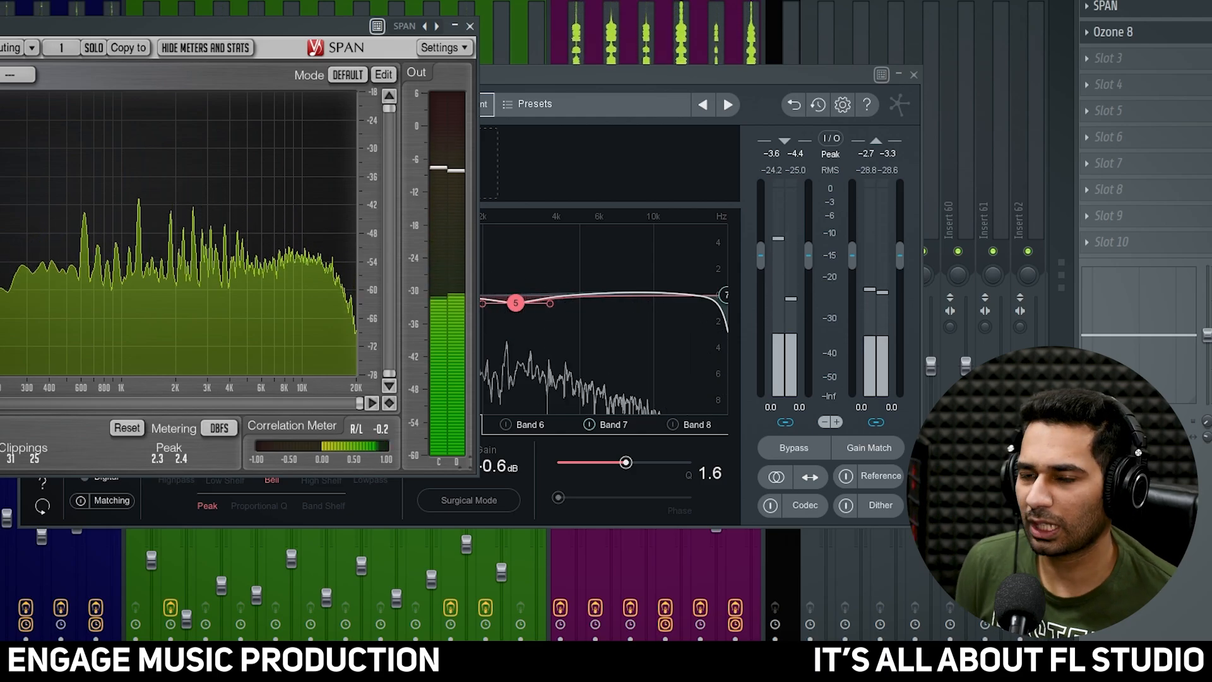
key(space)
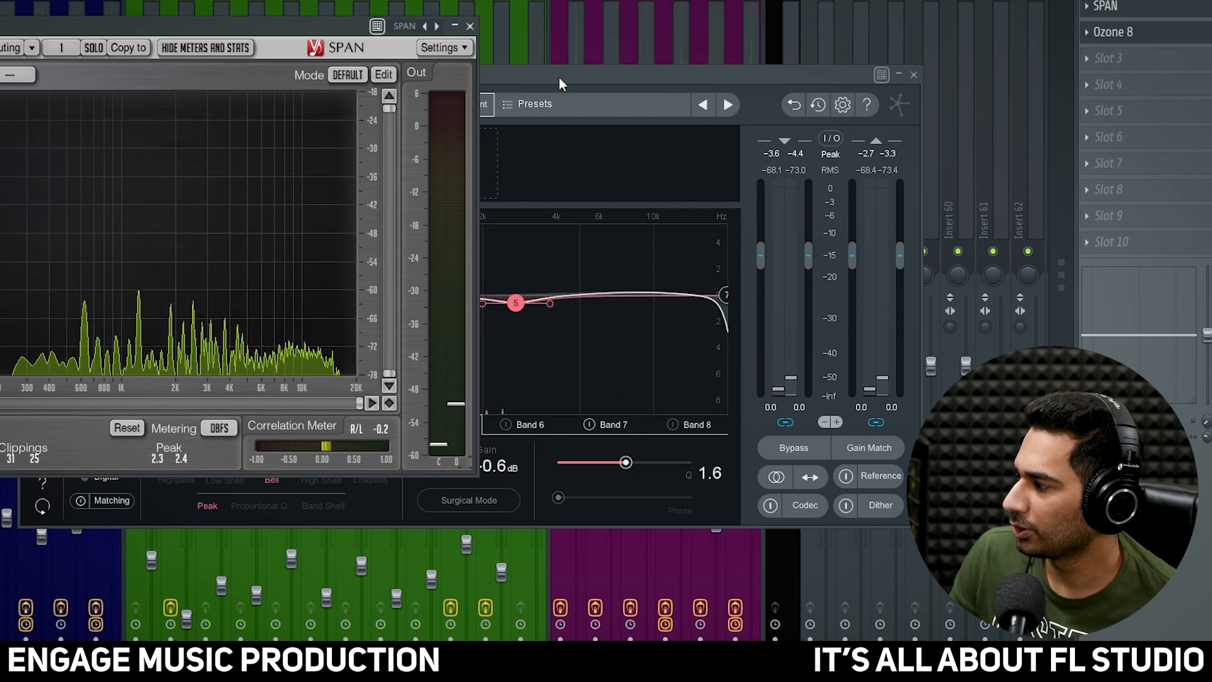
click(558, 77)
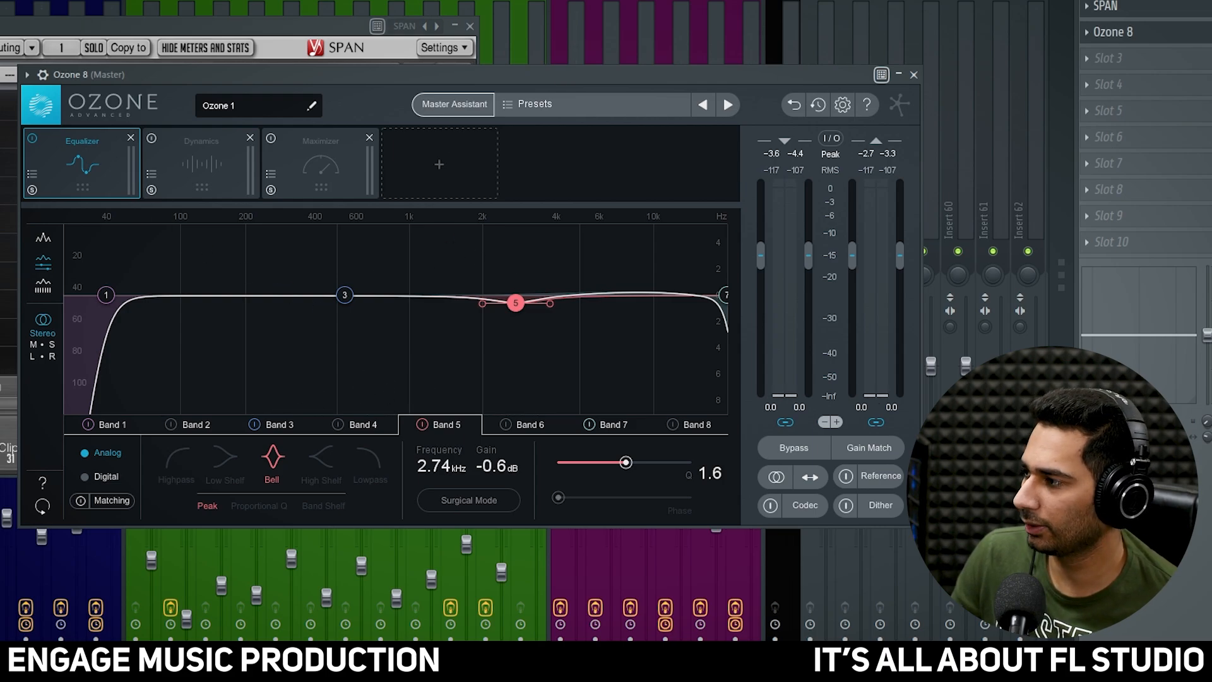
Try a broad bell boost of about 1.5 dB near 307 Hz on Equalizer band 3 during playback, and reset the band
key(space)
click(345, 296)
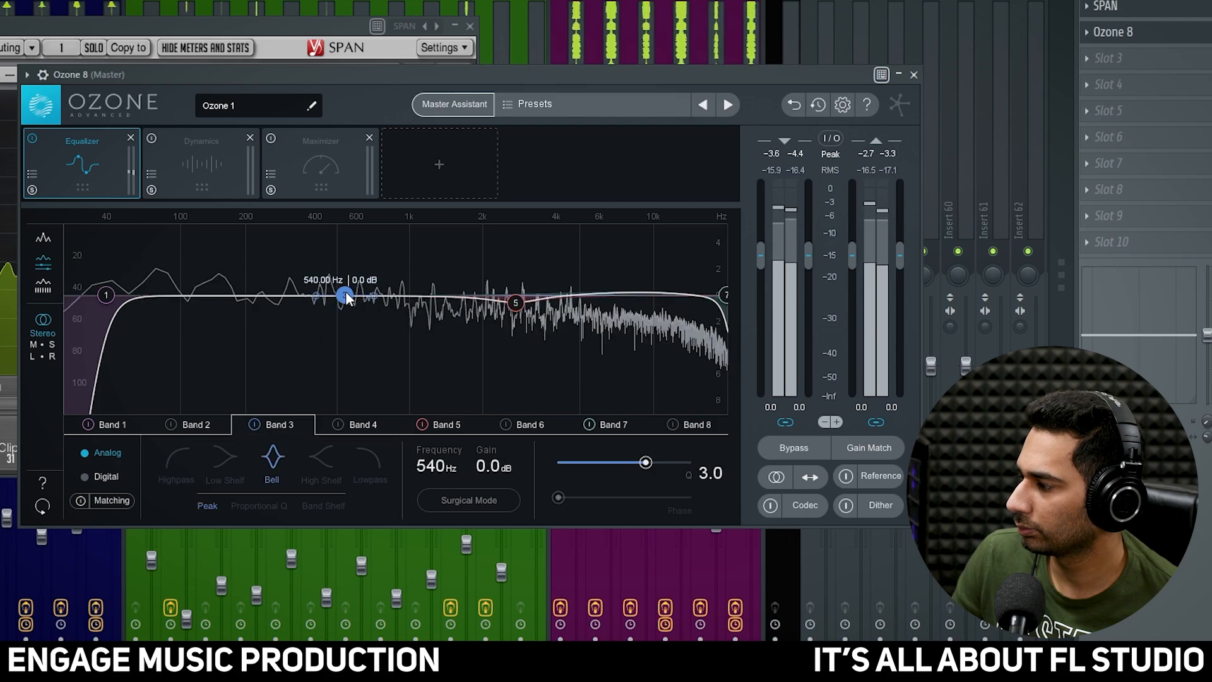
drag(346, 299, 279, 234)
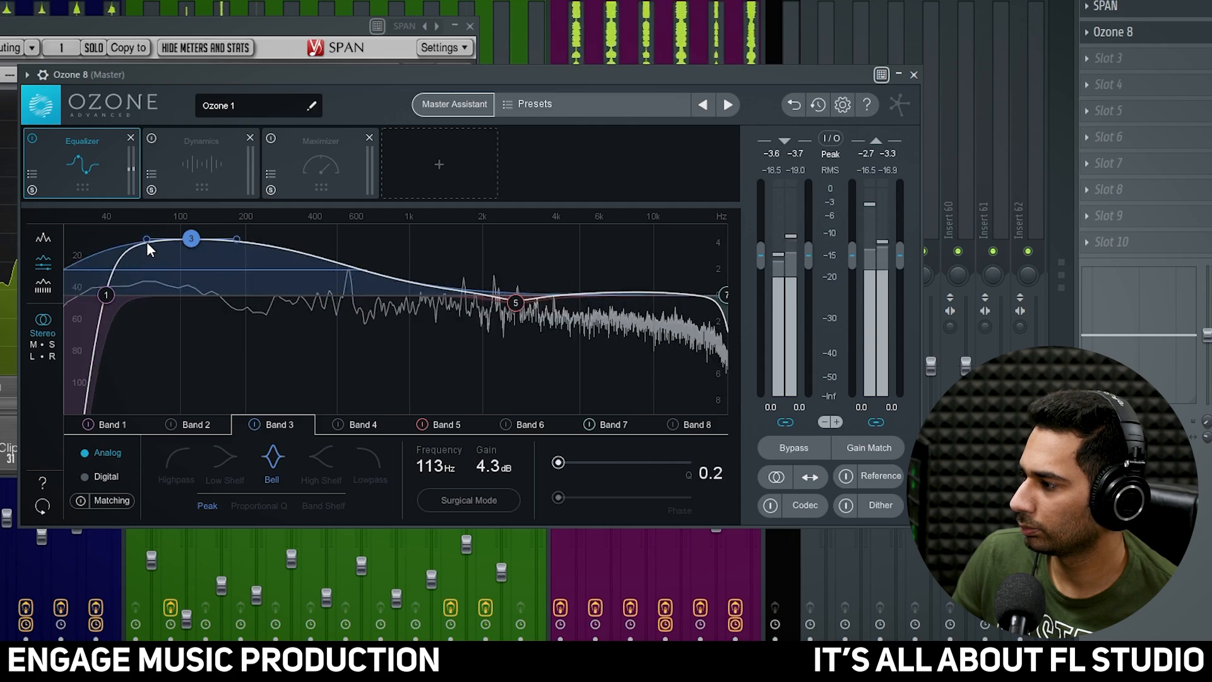
drag(180, 240, 348, 284)
drag(301, 285, 285, 279)
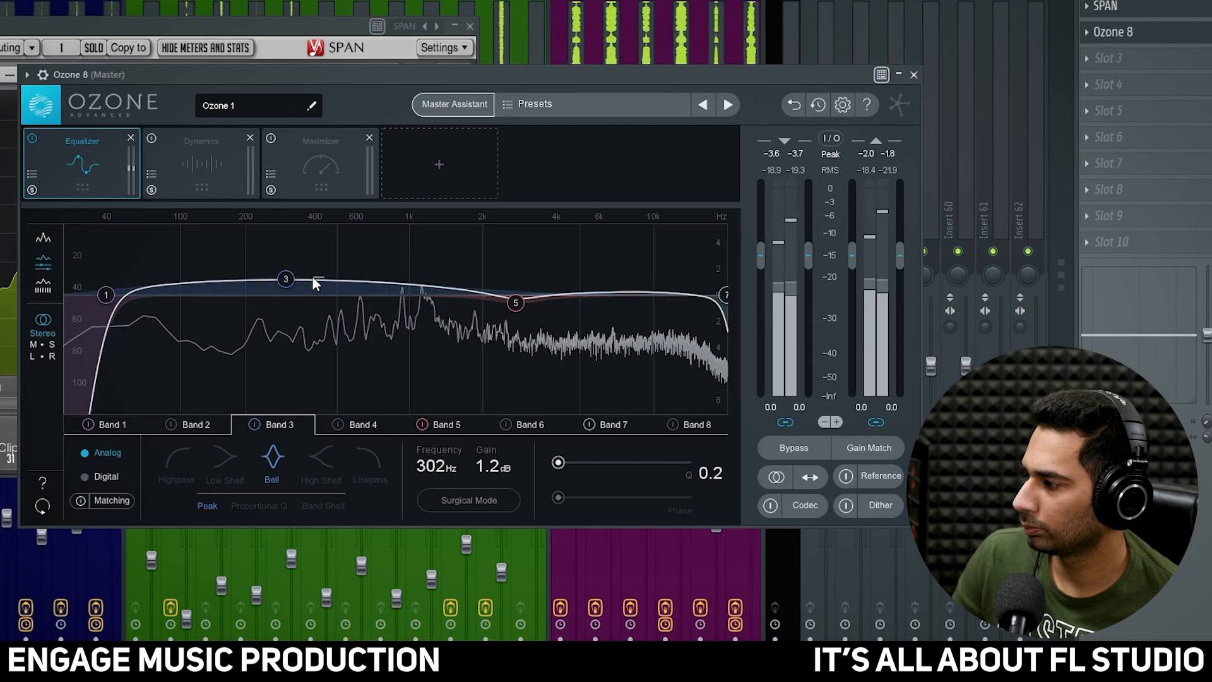
drag(285, 279, 287, 276)
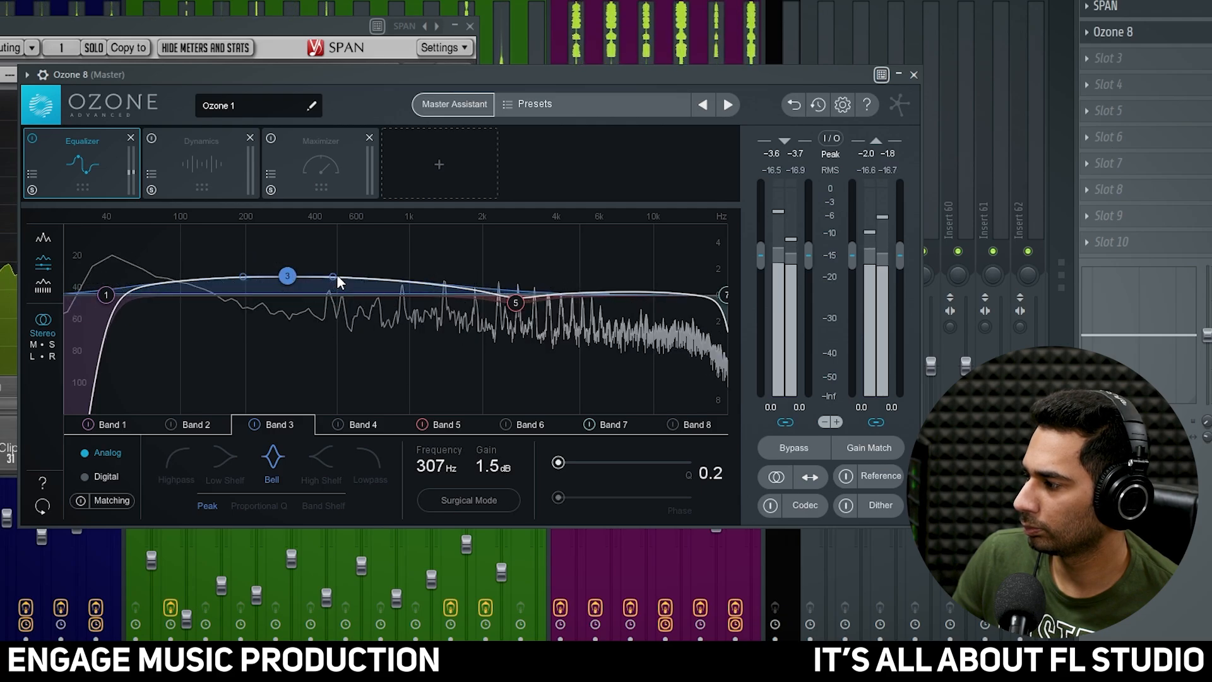
scroll(288, 276, up, 15)
double_click(287, 278)
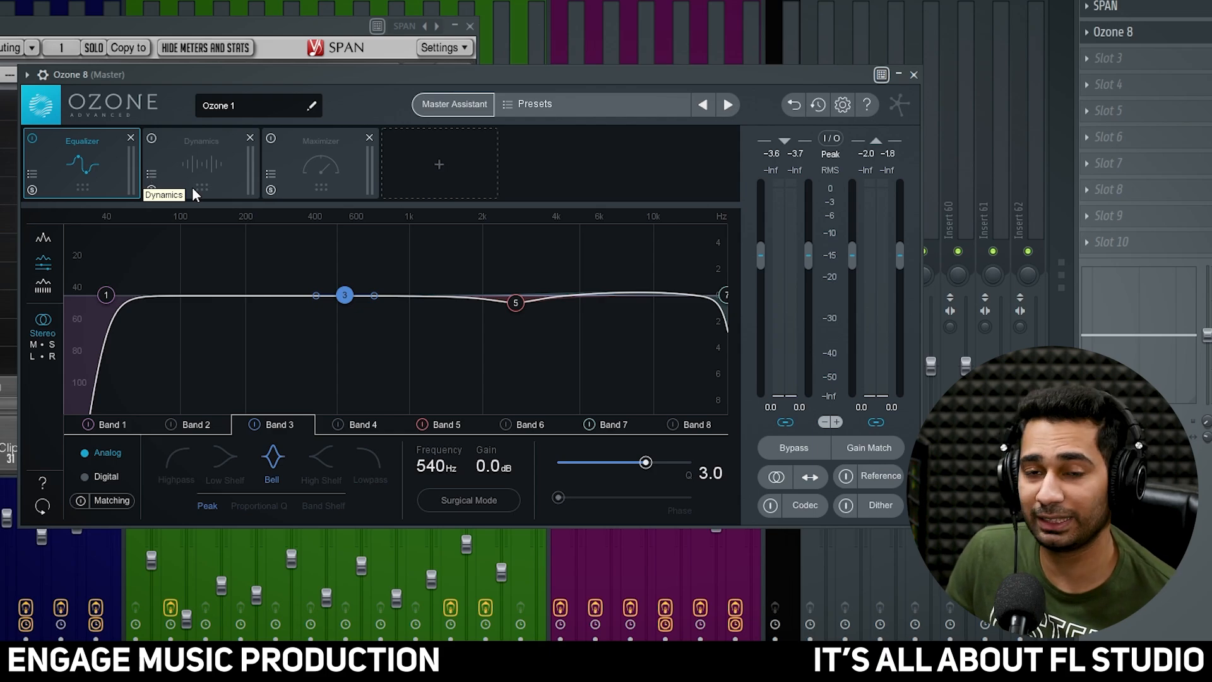
Open Ozone's Dynamics module, turn it on, and audition the drop through it
click(188, 165)
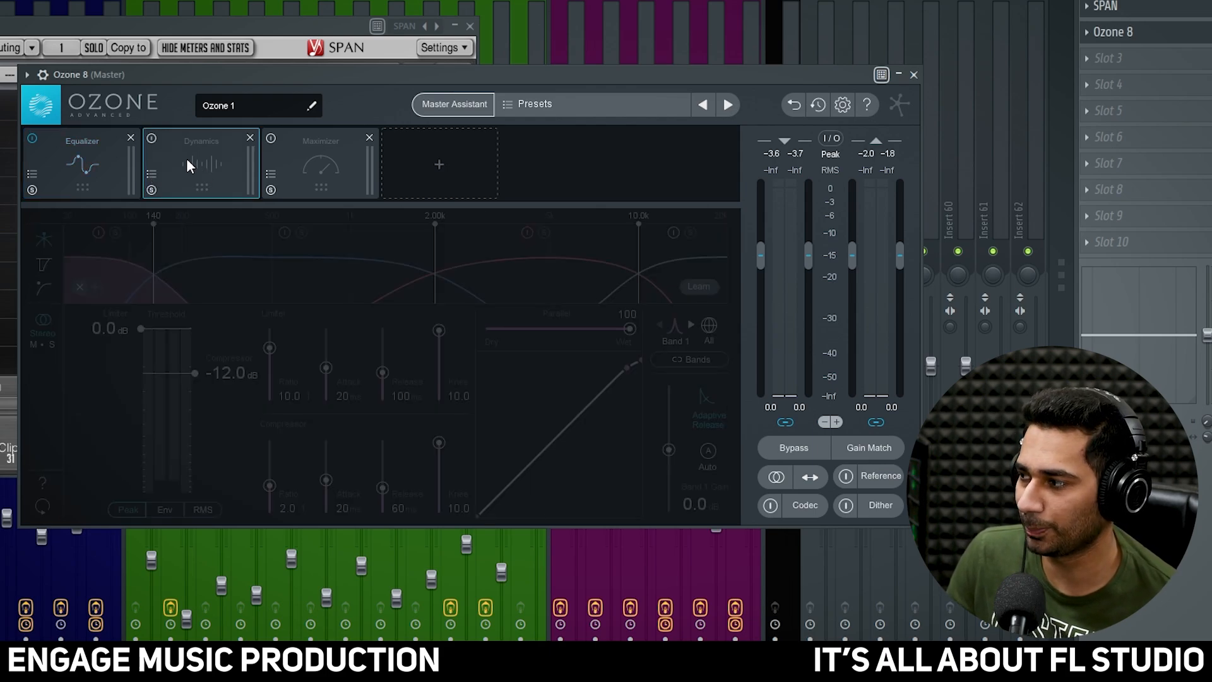
click(151, 139)
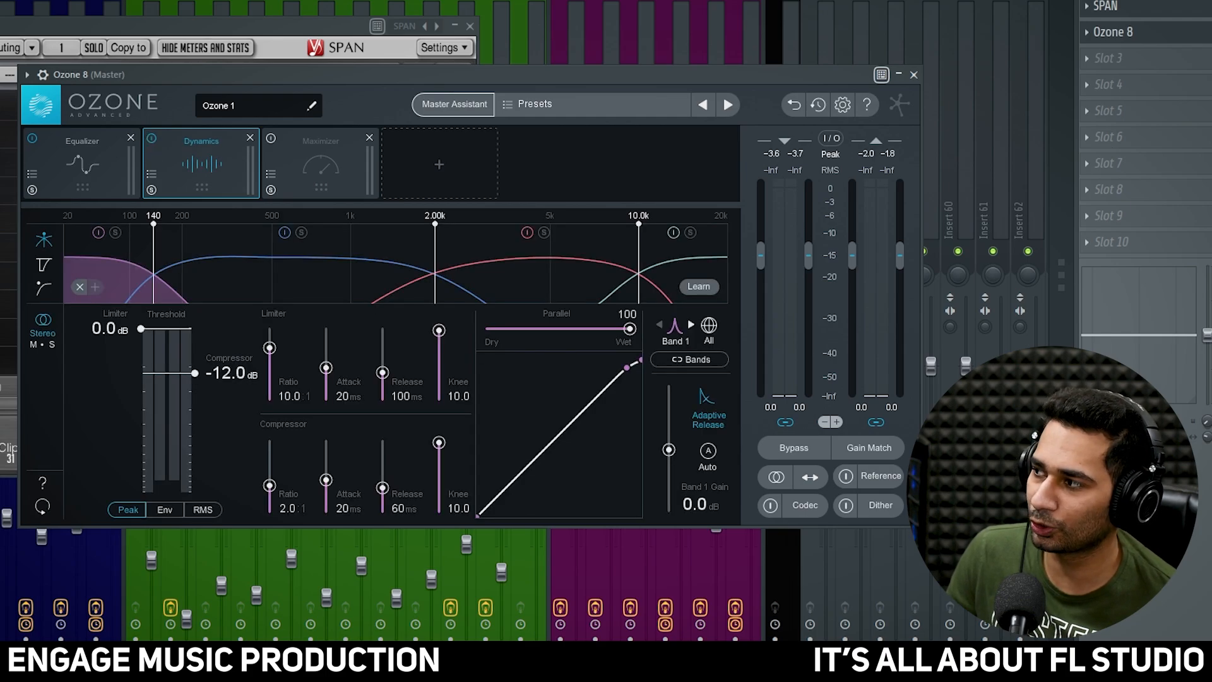
key(space)
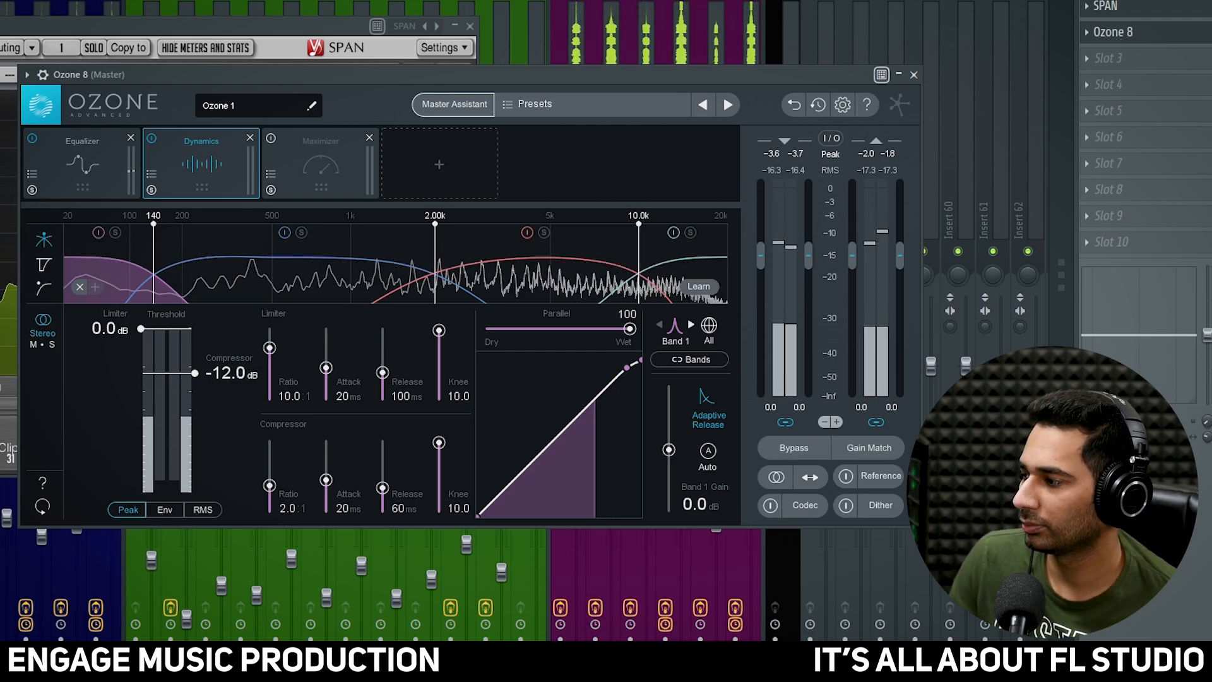
key(space)
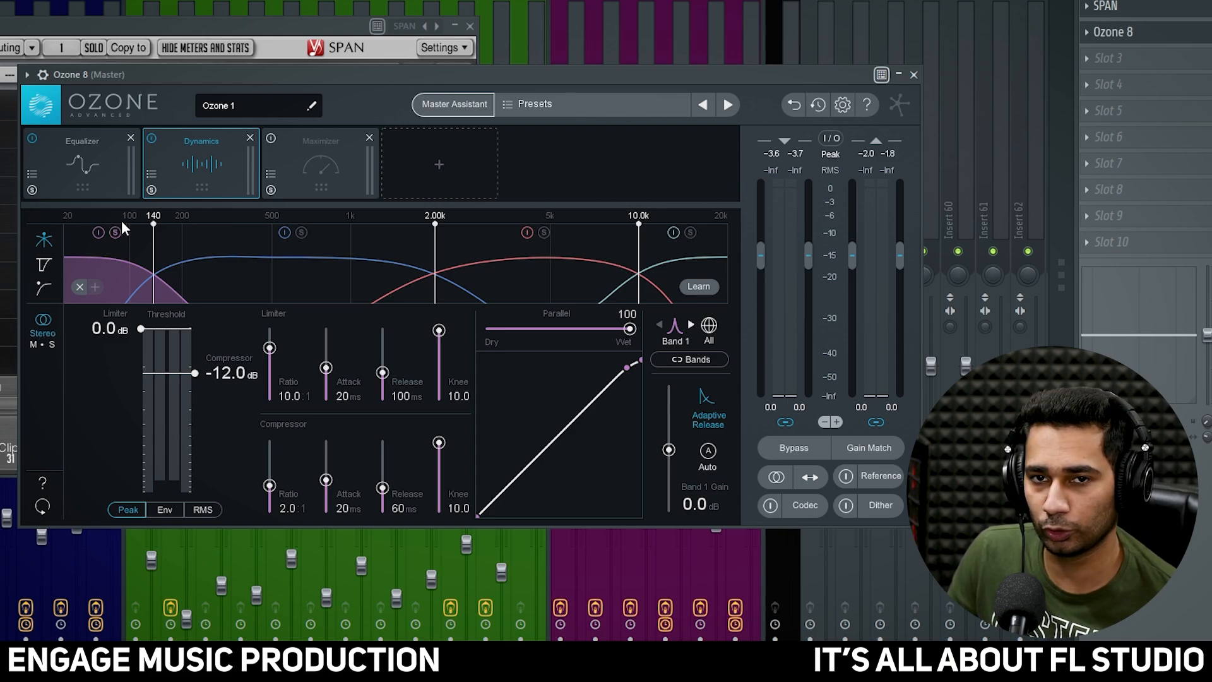
Solo Dynamics band 1, move its upper crossover to 121 Hz, and audition the low band
key(space)
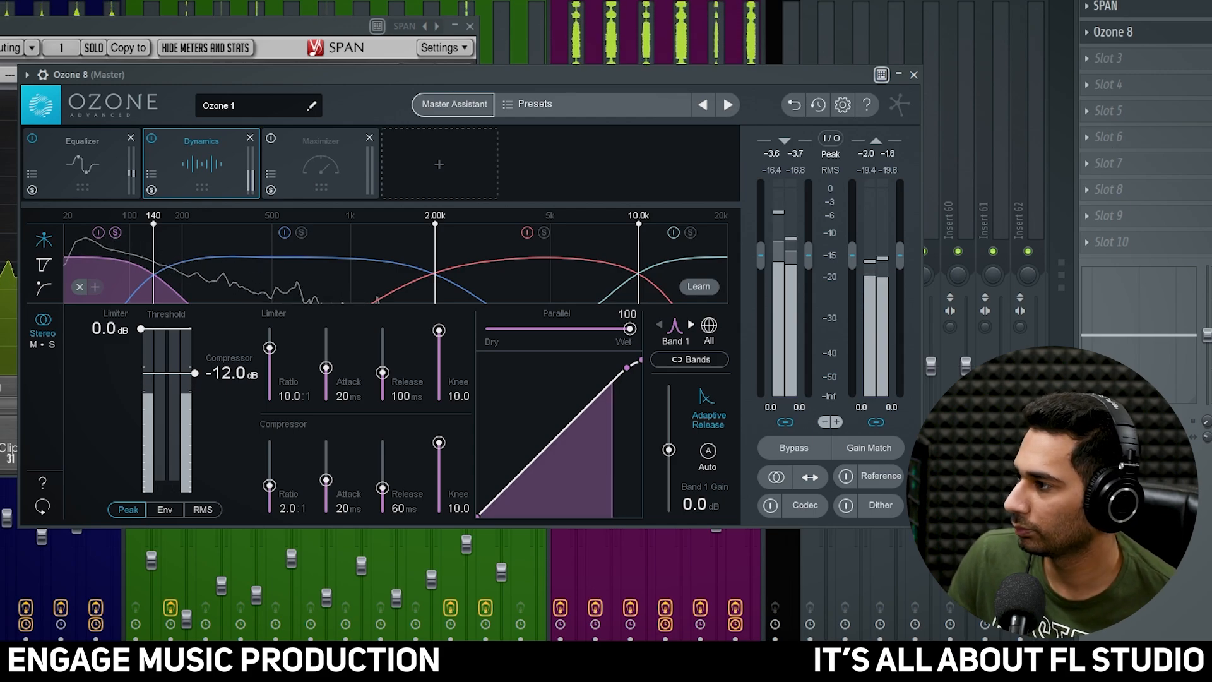
key(space)
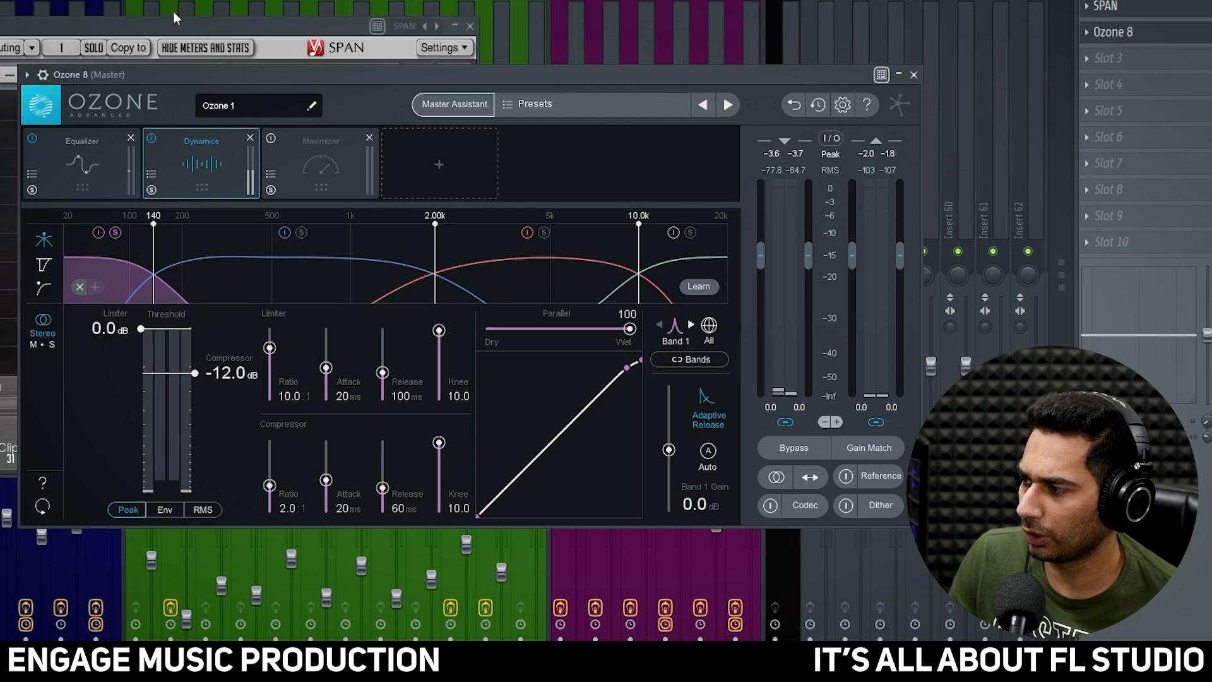
drag(154, 250, 143, 247)
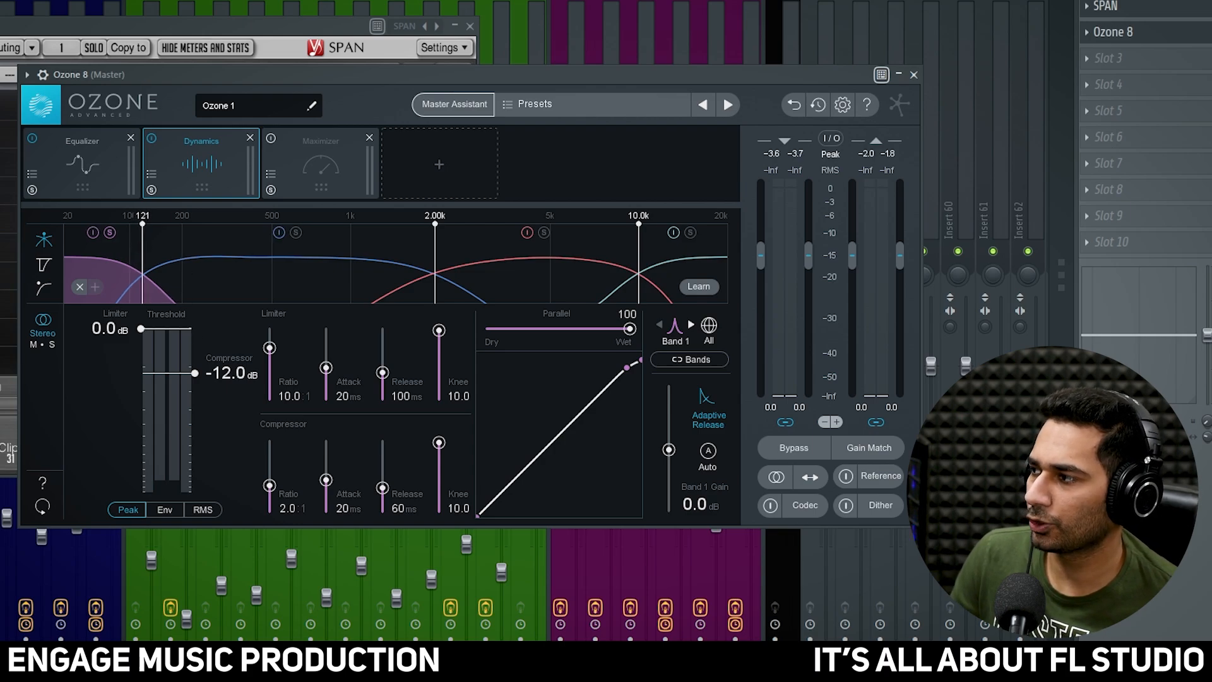
key(space)
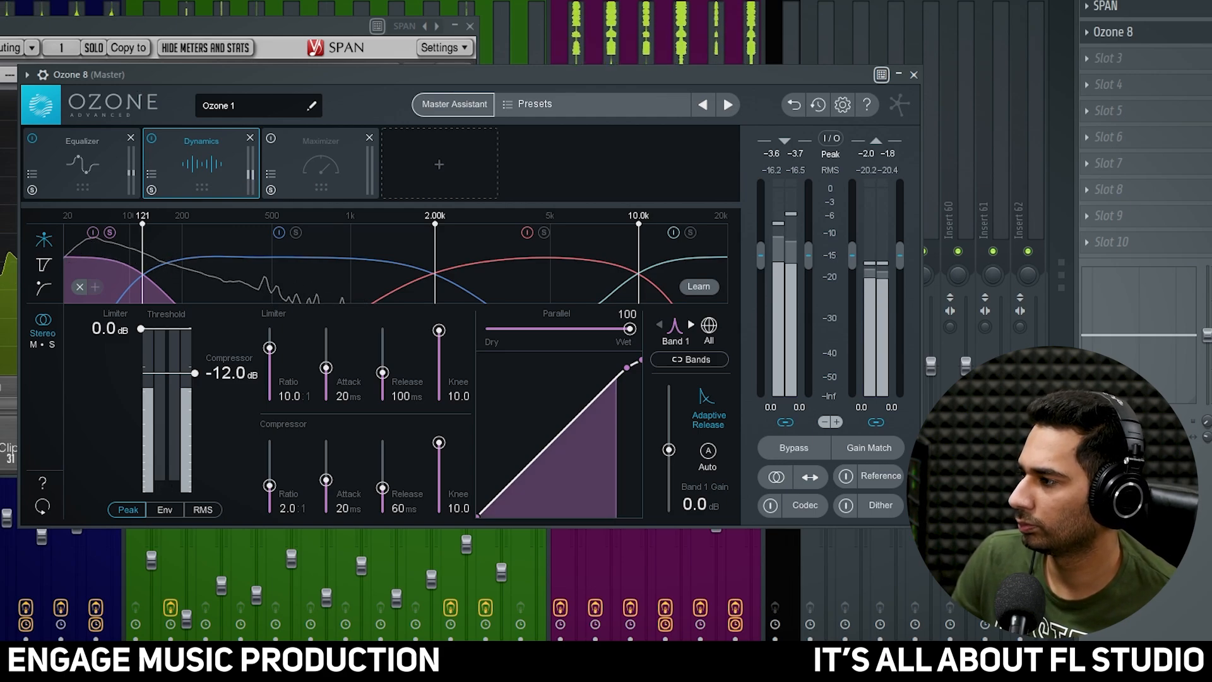
key(space)
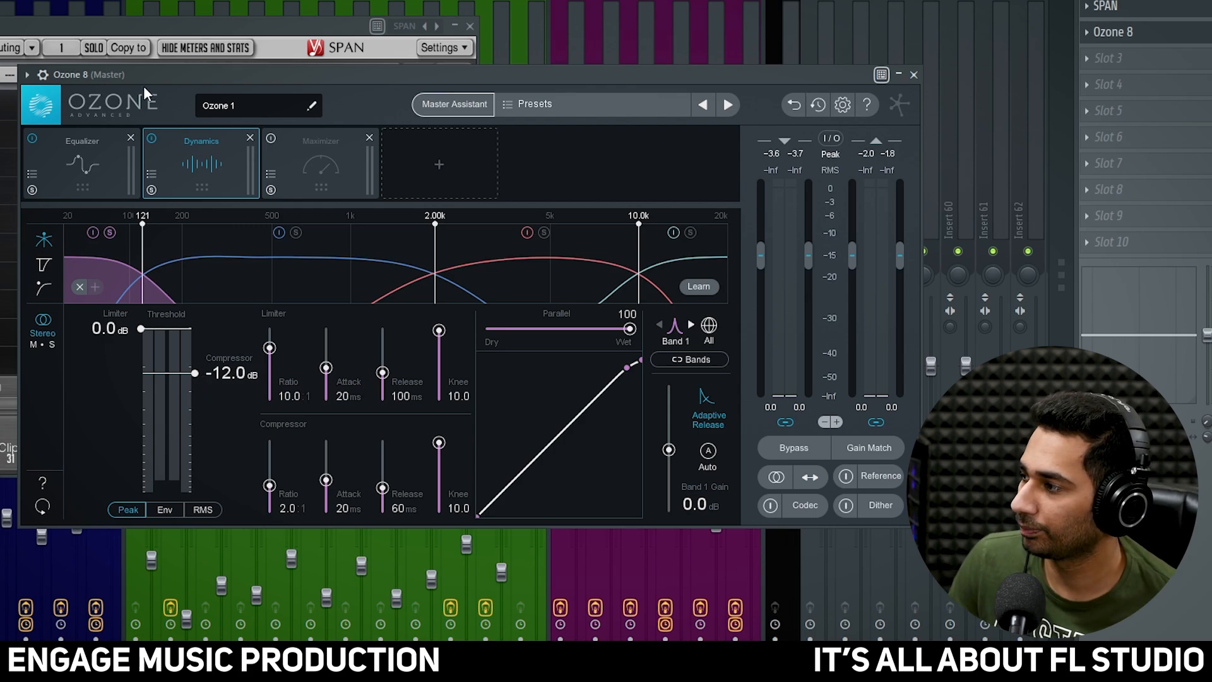
Lower the compressor threshold of Dynamics band 1 to -22.4 dB during playback
key(space)
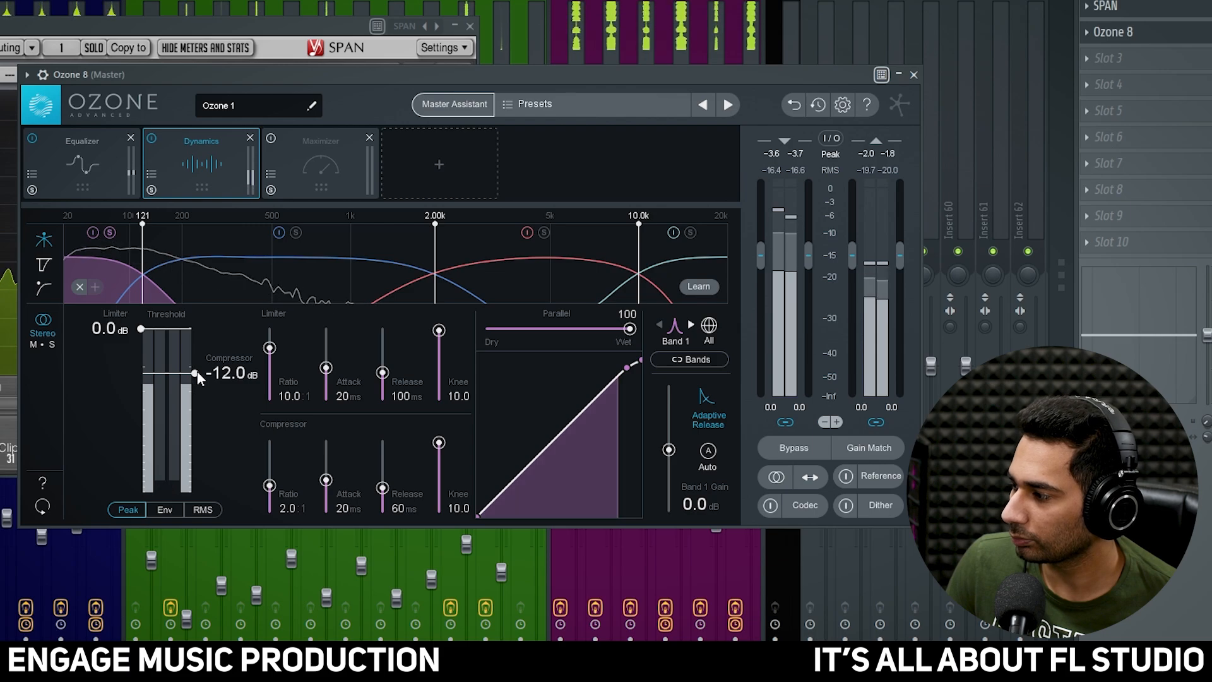
drag(195, 373, 200, 391)
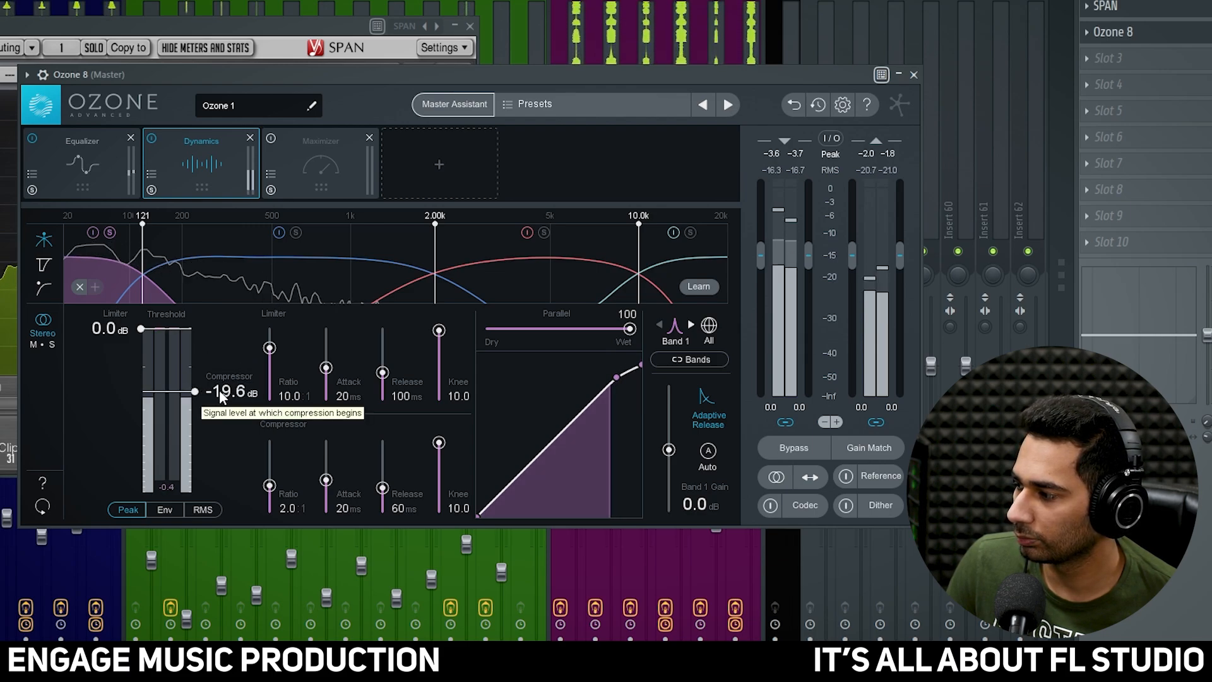
mouse_move(212, 394)
mouse_down()
mouse_move(225, 418)
mouse_move(217, 464)
mouse_move(211, 388)
mouse_up()
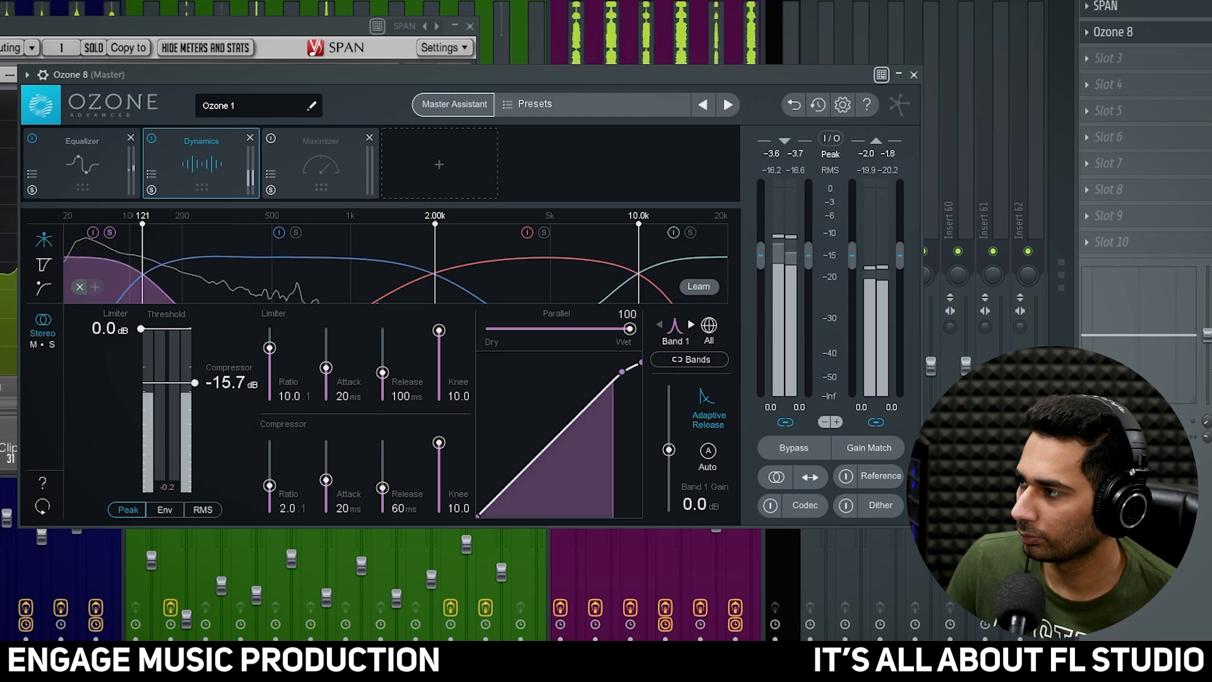
key(space)
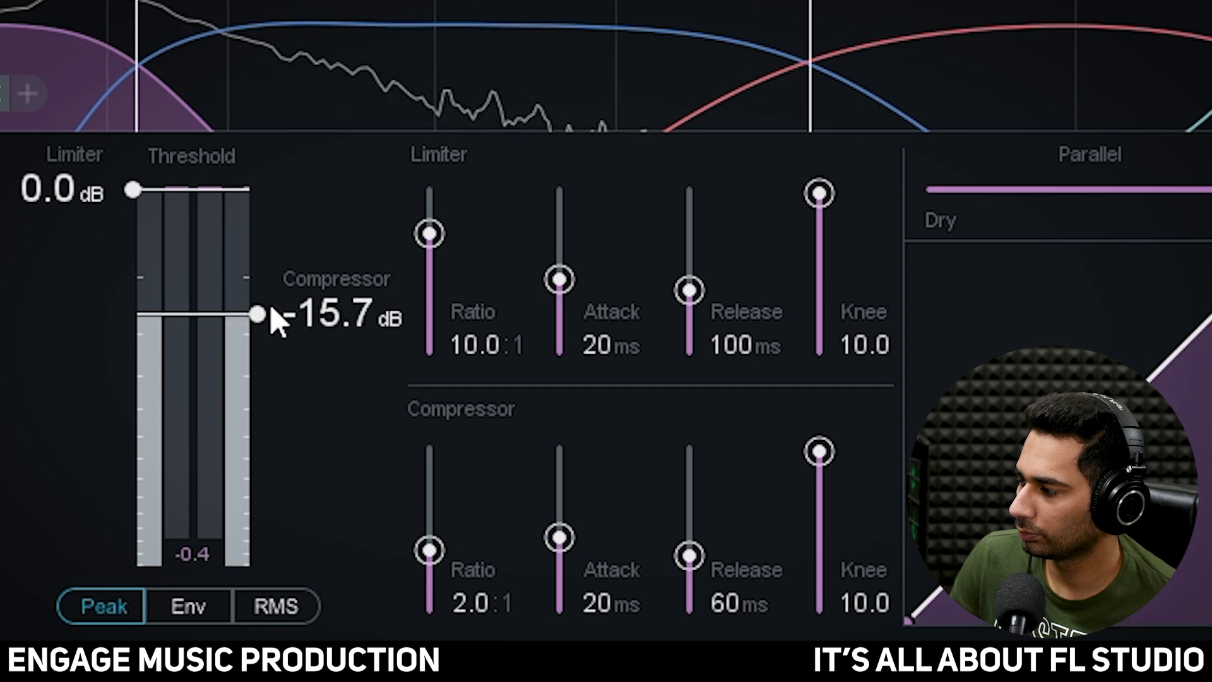
drag(278, 308, 311, 343)
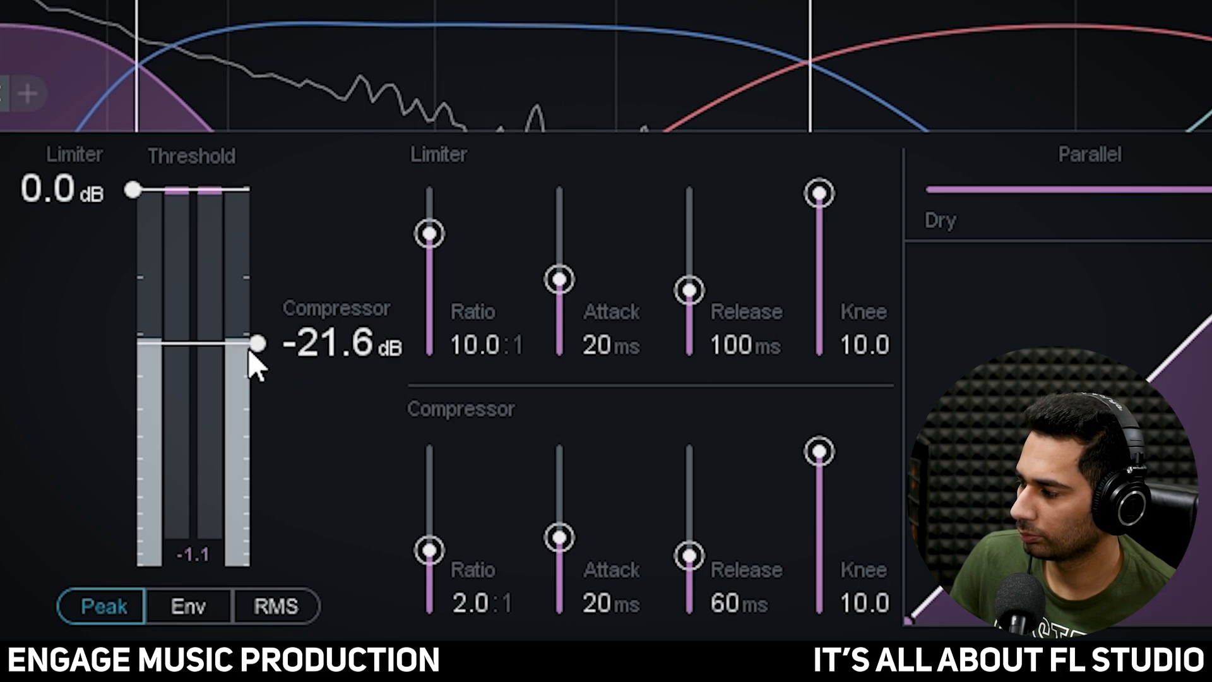
drag(259, 344, 276, 351)
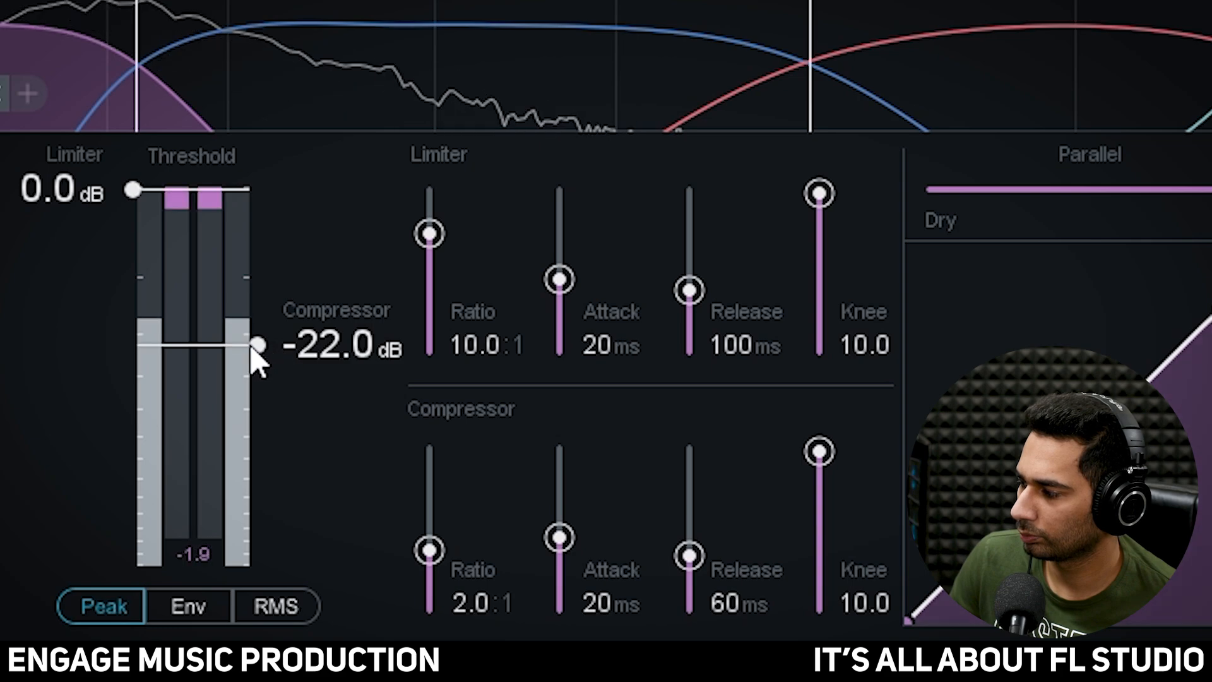
drag(252, 351, 300, 355)
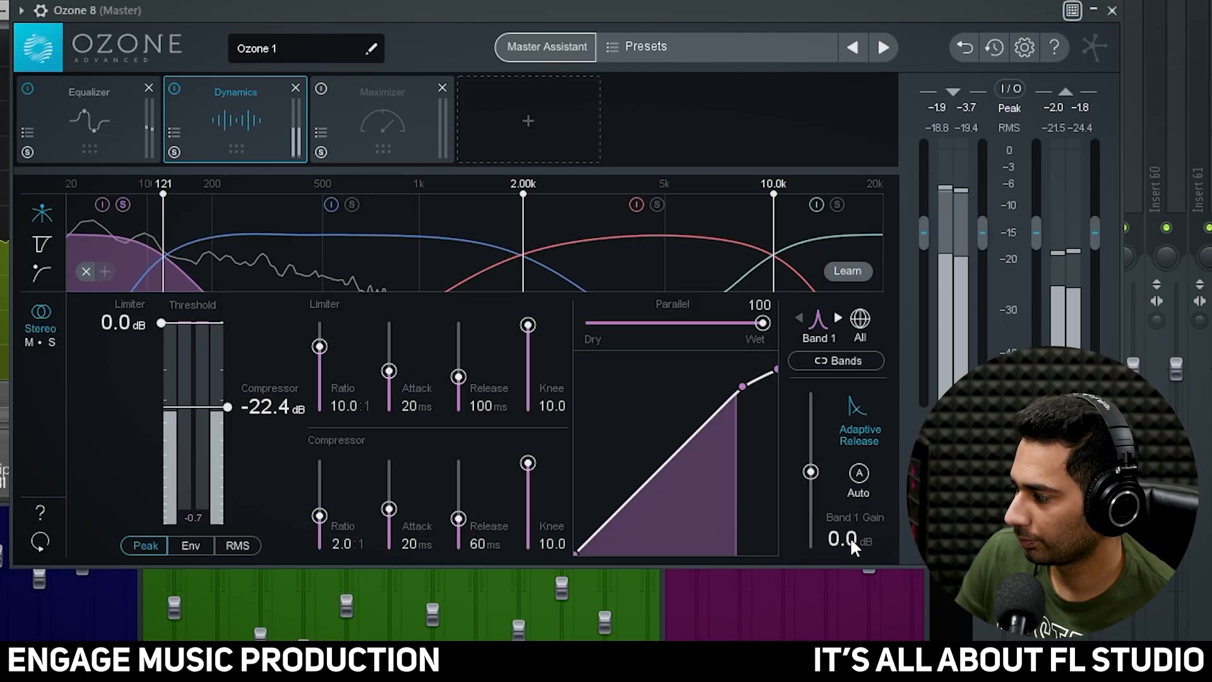
Set the Dynamics band 1 gain to 1.5 dB
double_click(844, 538)
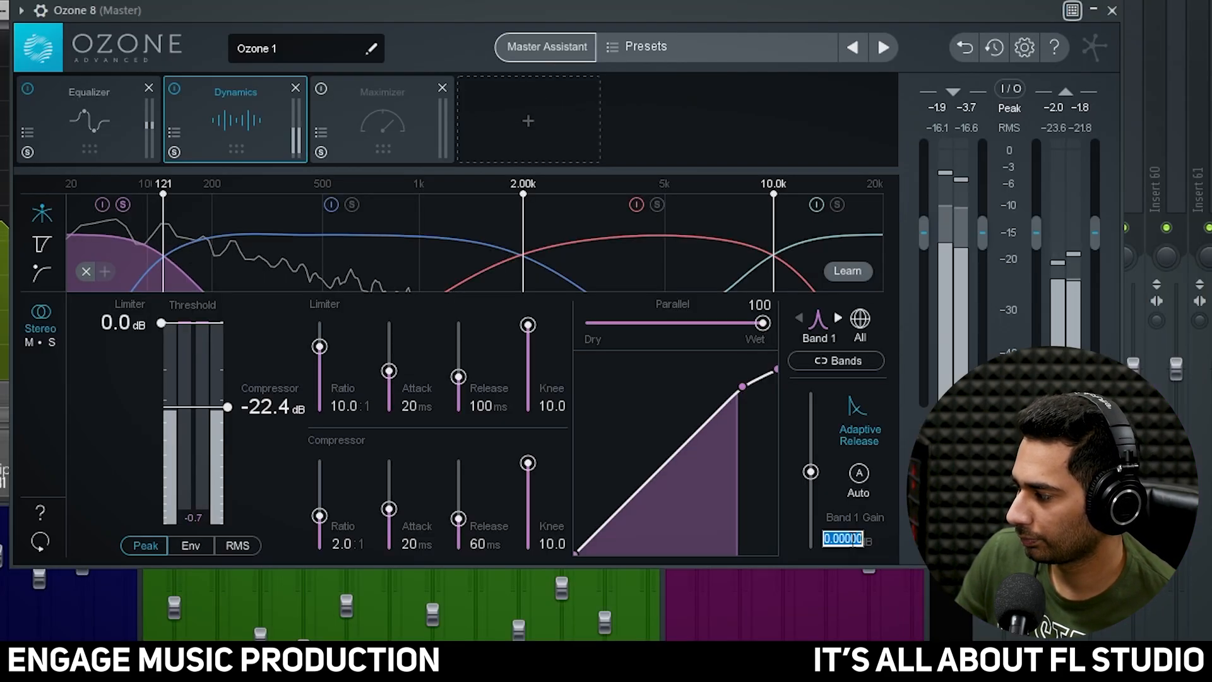
text(1.5)
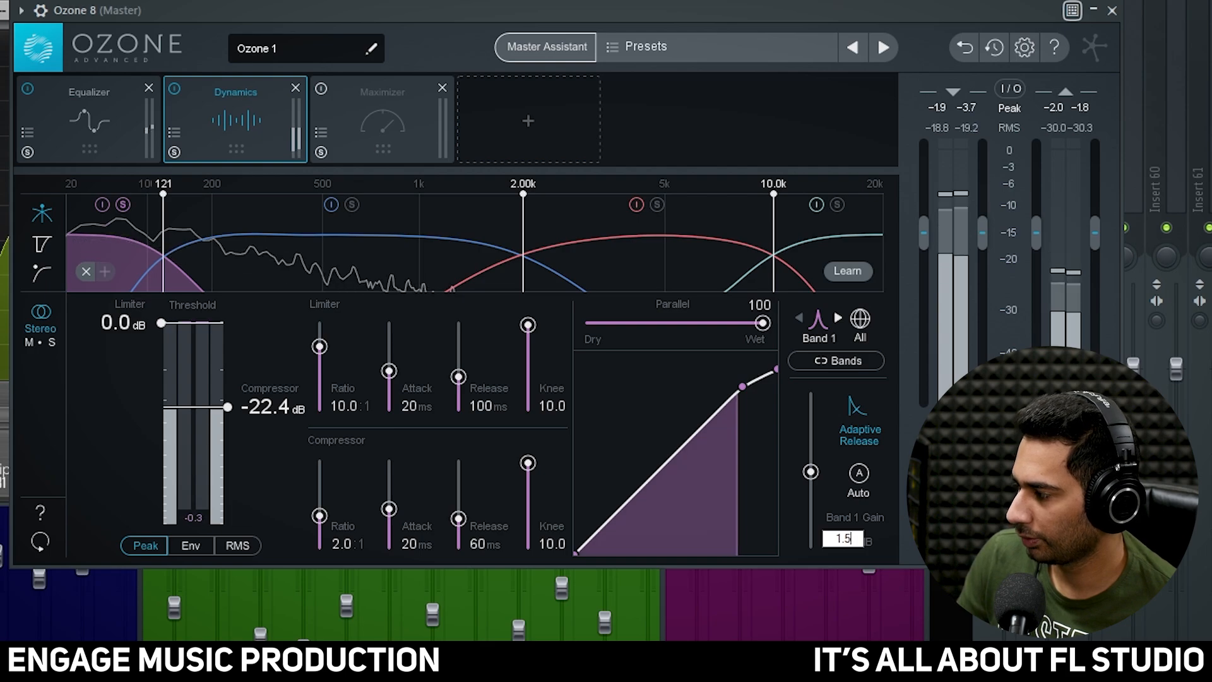
key(Return)
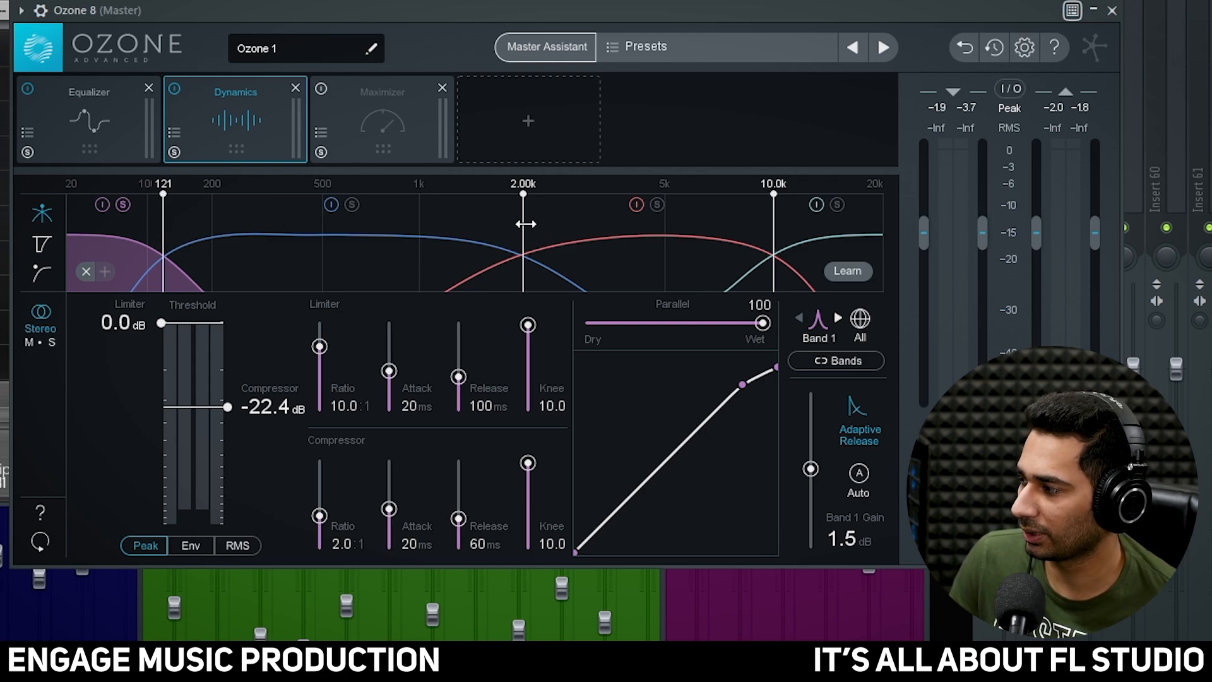
Move the crossover between Dynamics bands 2 and 3 to 1.52 kHz and audition band 2 in solo
drag(526, 224, 476, 224)
drag(471, 224, 481, 224)
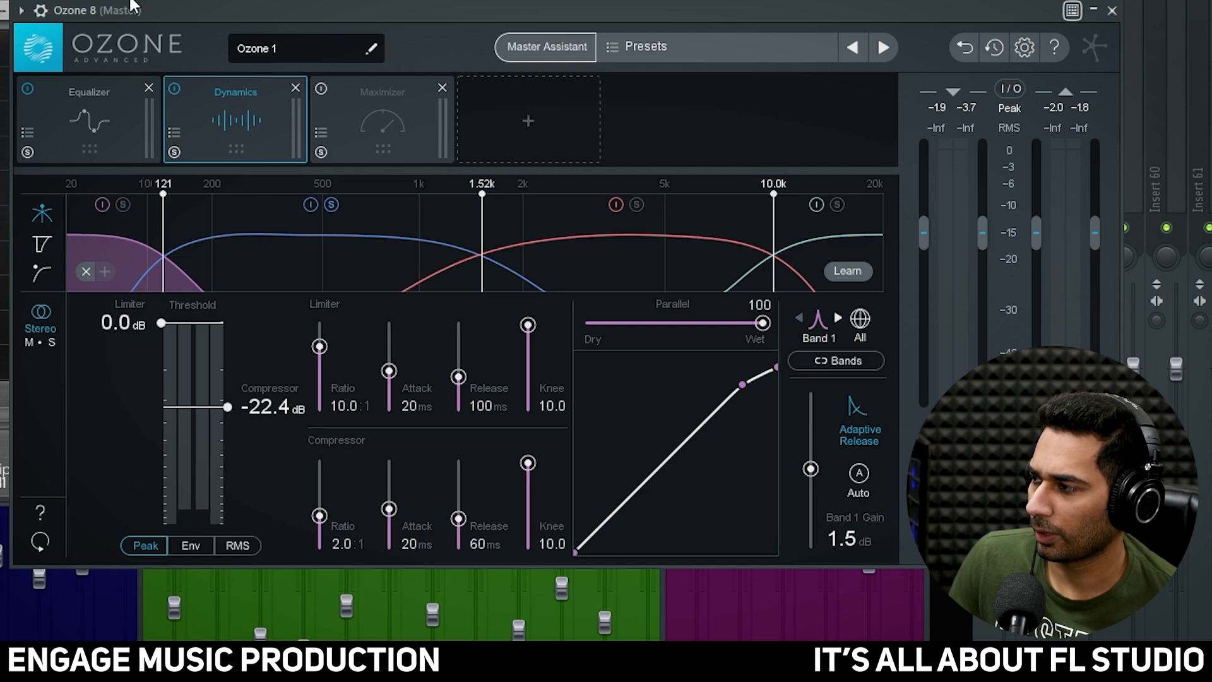
key(space)
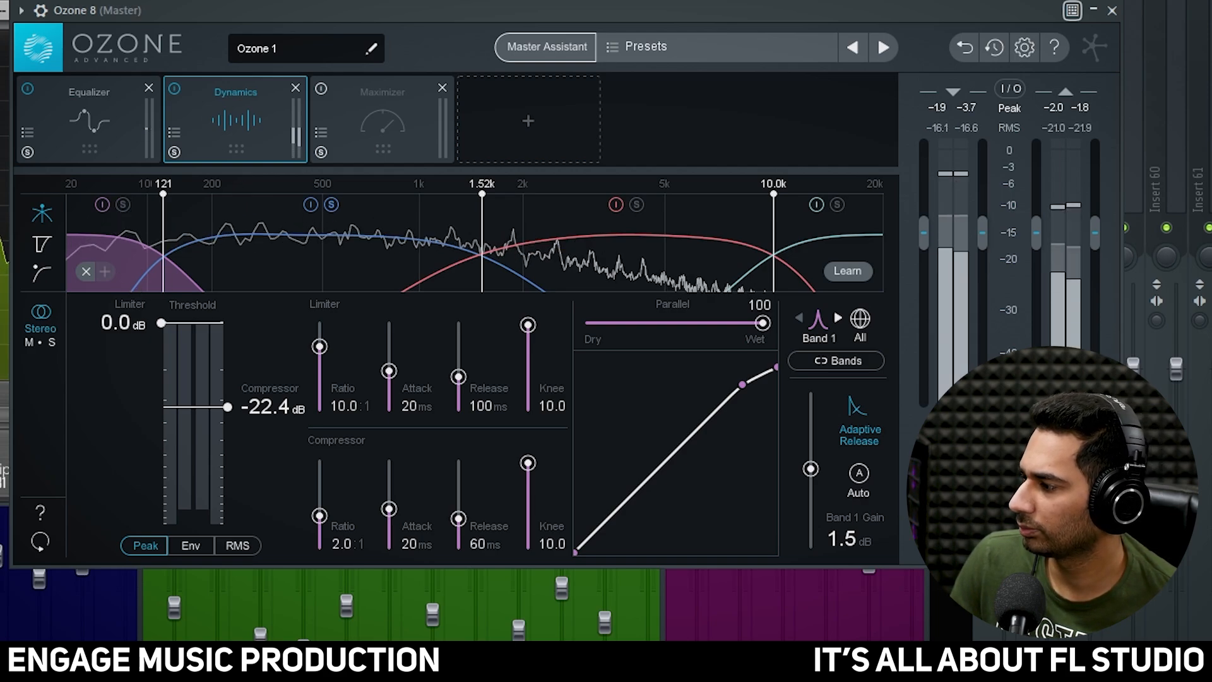
Select Dynamics band 2 and lower its compressor threshold to -18.1 dB during playback
click(330, 288)
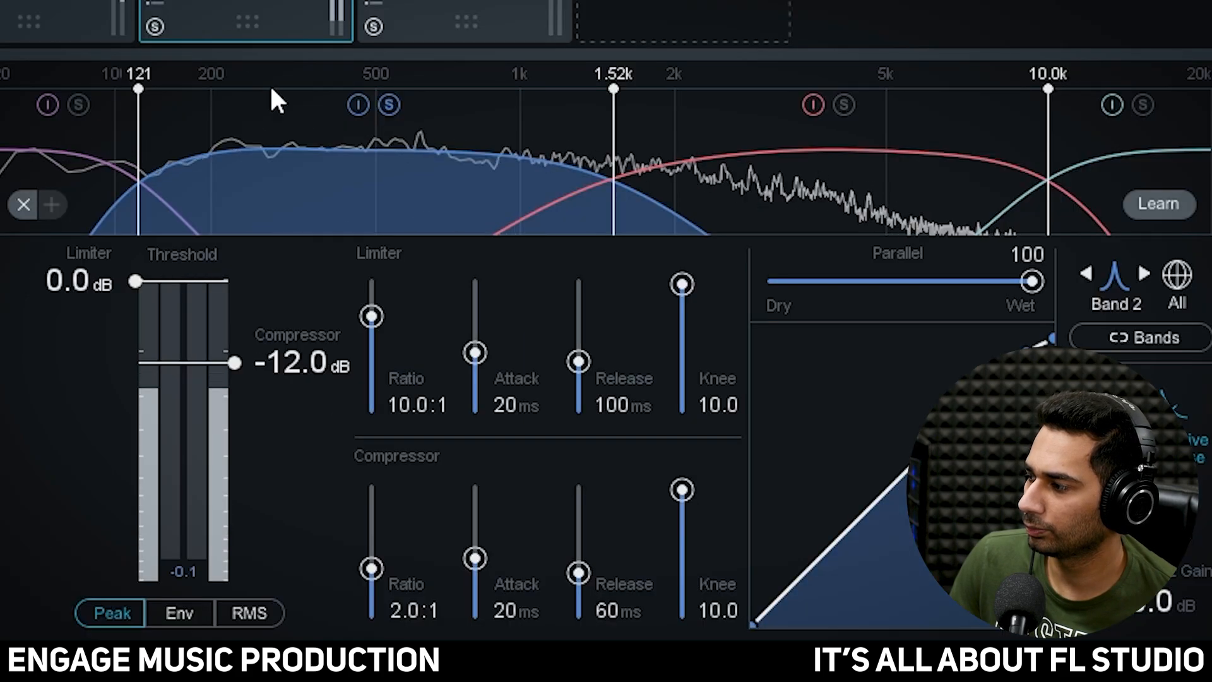
drag(228, 377, 251, 387)
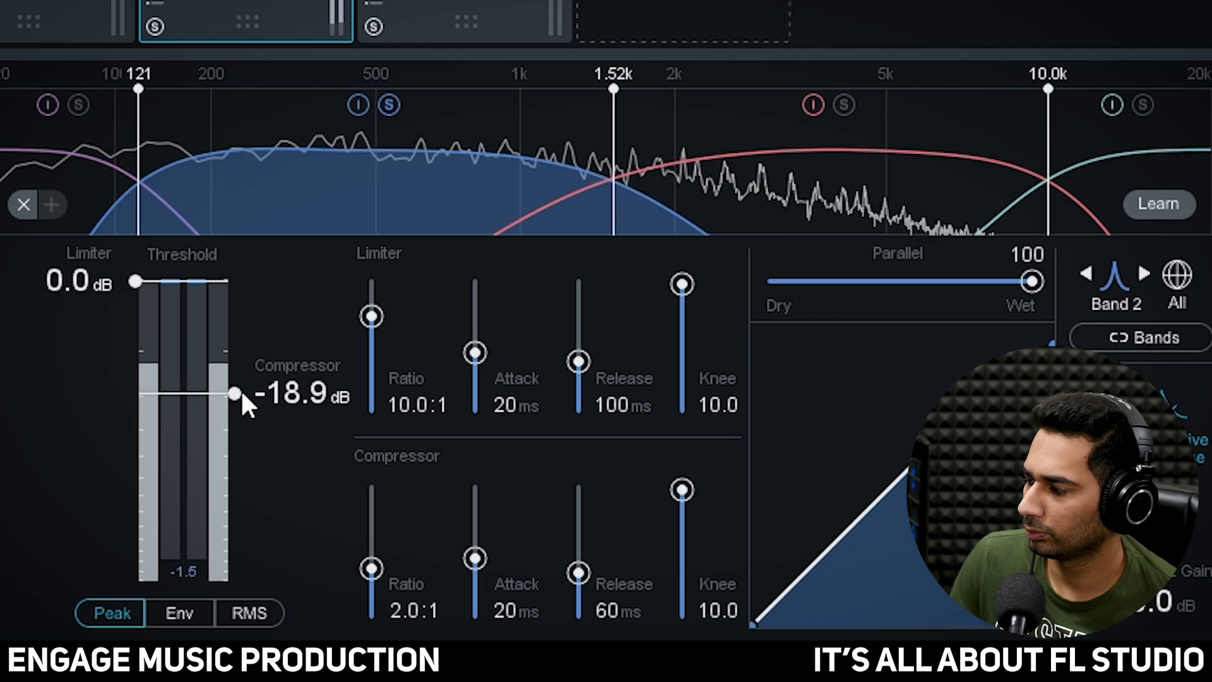
drag(242, 395, 247, 398)
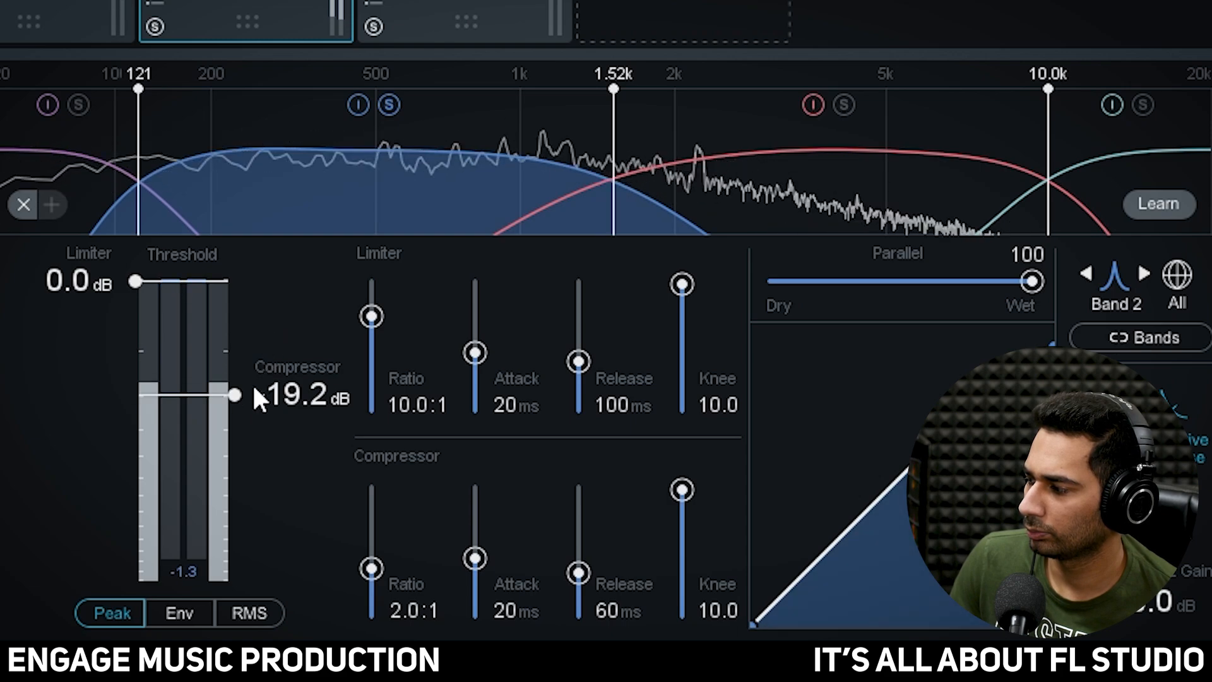
drag(257, 393, 259, 394)
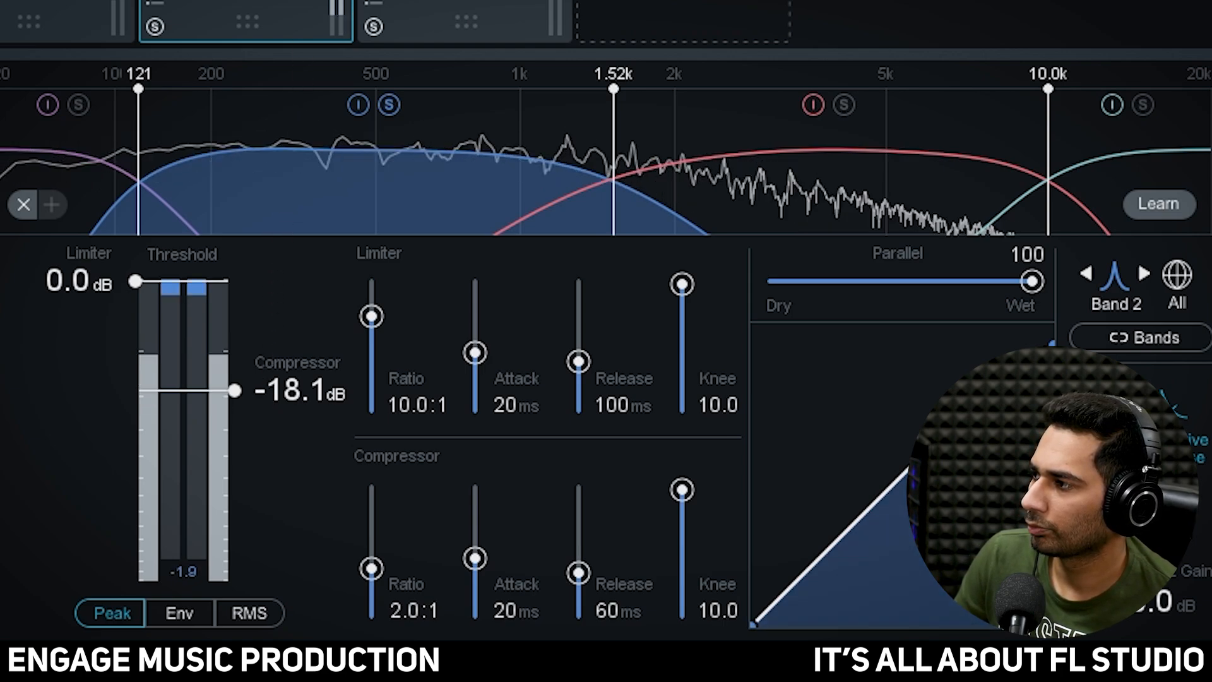
key(space)
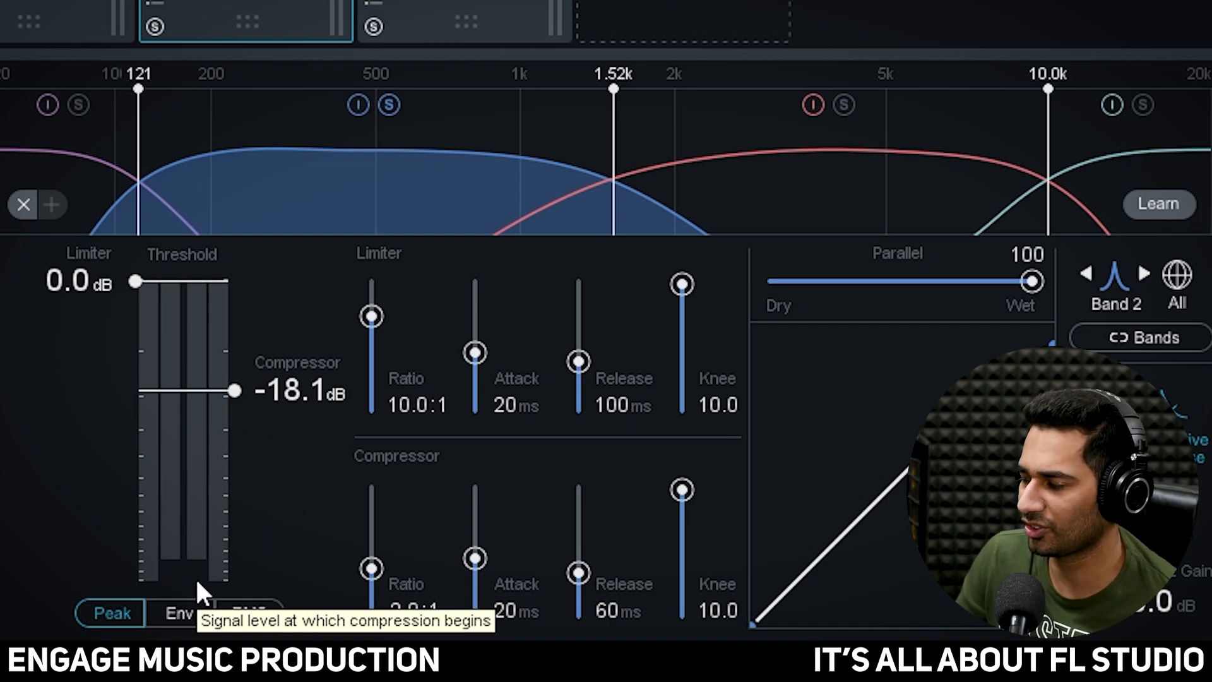
Set the Dynamics band 2 gain to 1.4 dB and audition bands 1 and 2 soloed together
double_click(1154, 601)
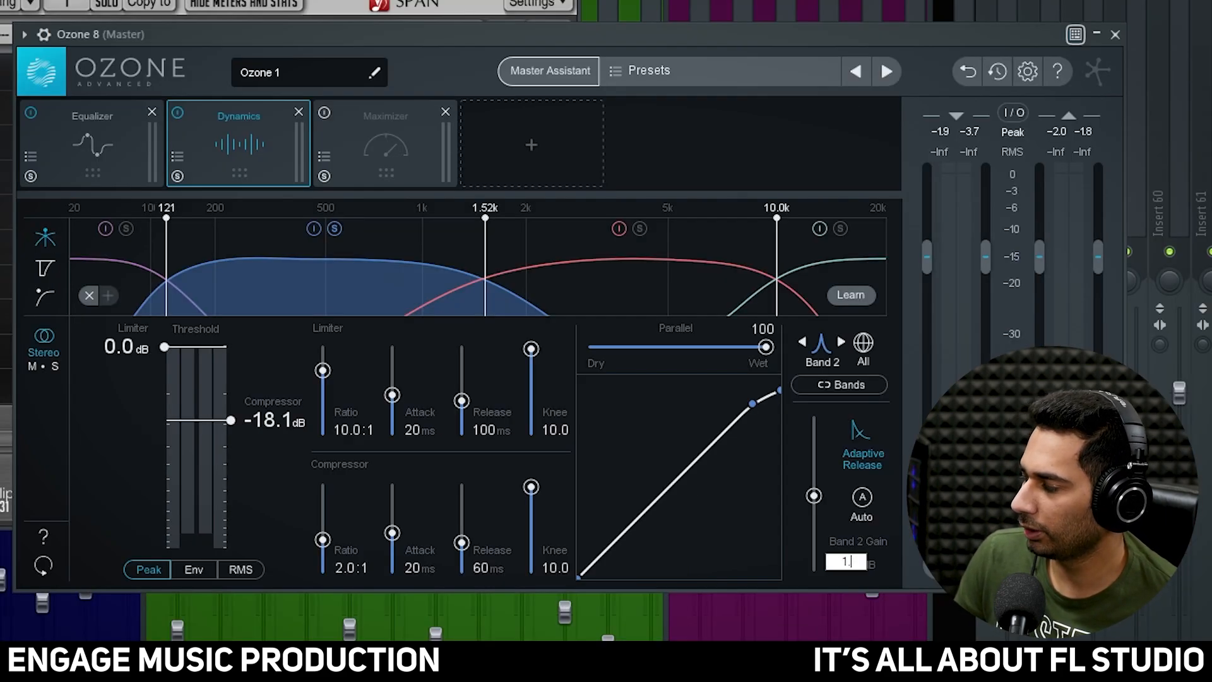
key(Return)
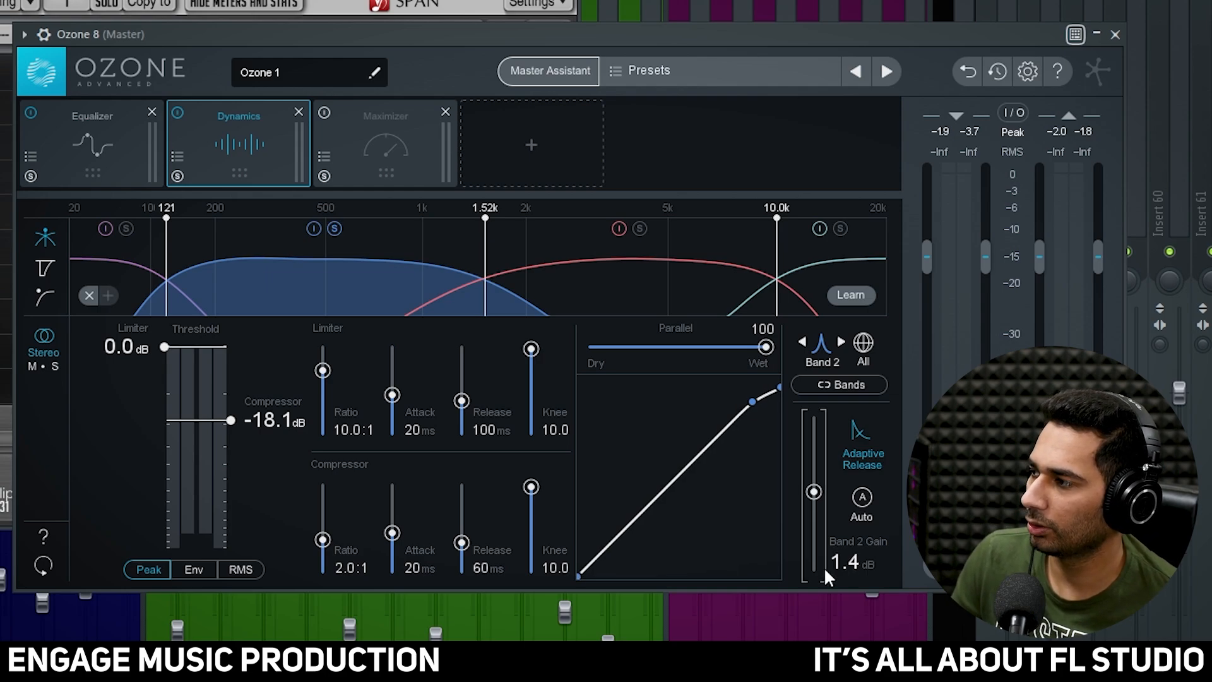
key(space)
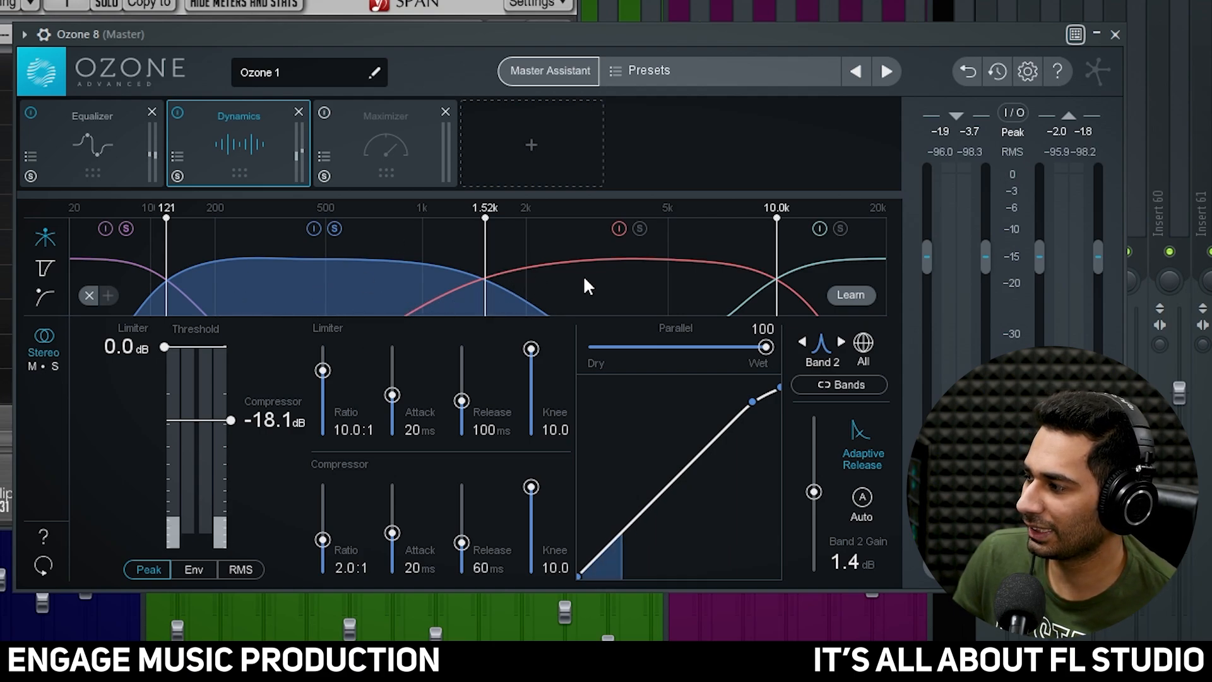
Select and solo Dynamics band 3, and move its upper crossover to 12 kHz during playback
click(637, 287)
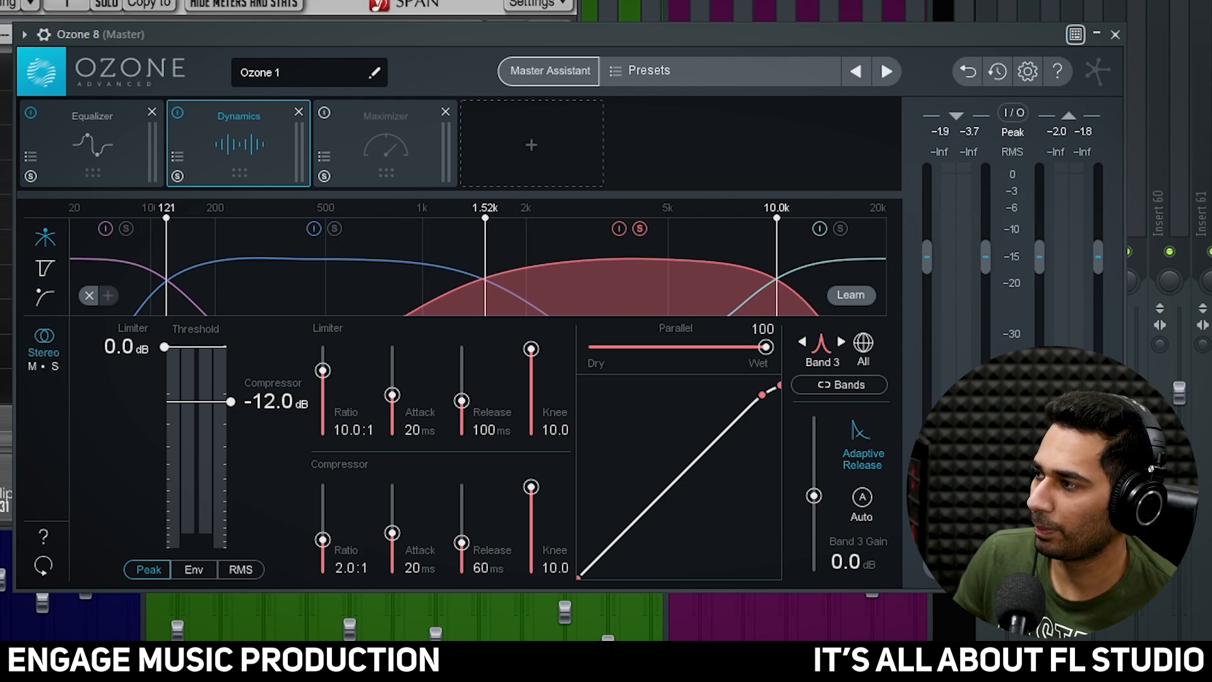
key(space)
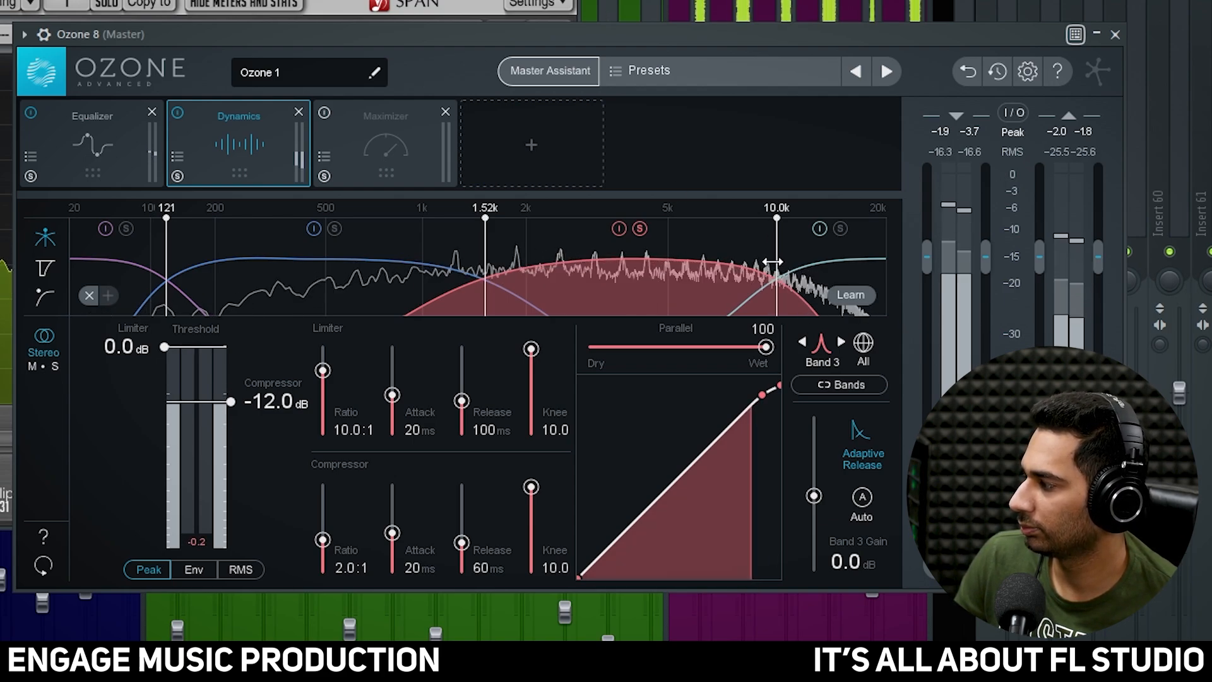
drag(773, 262, 807, 261)
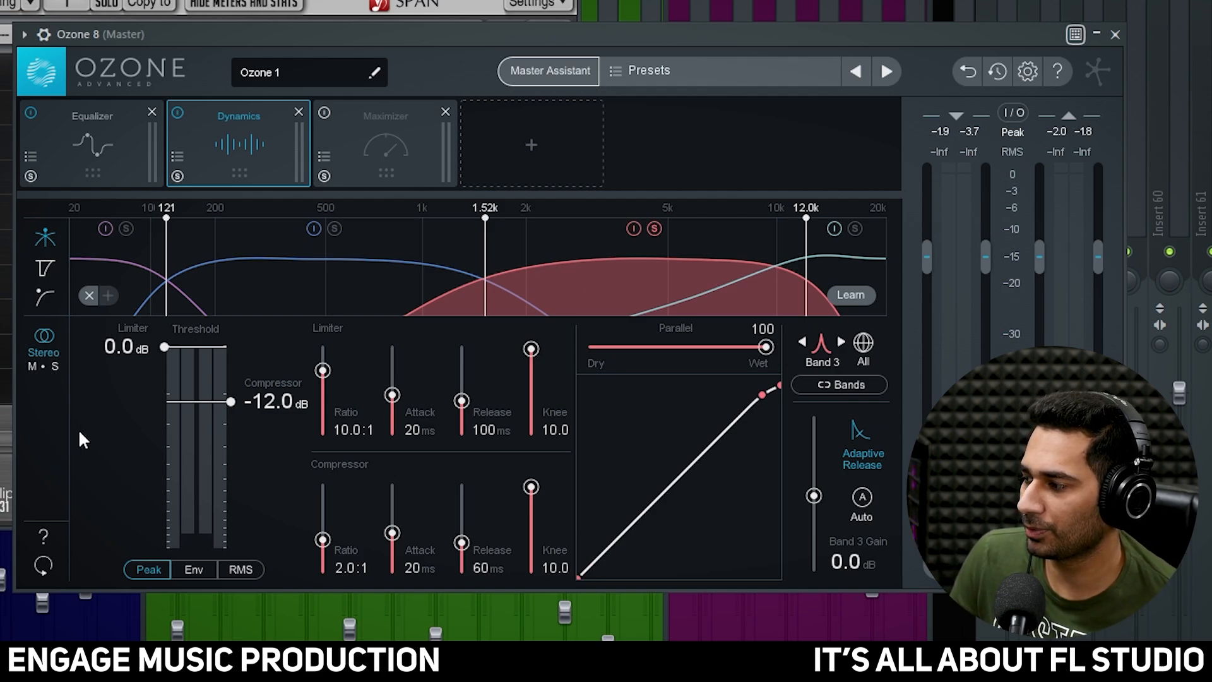
Lower the Dynamics band 3 compressor threshold to -19.0 dB during playback
key(space)
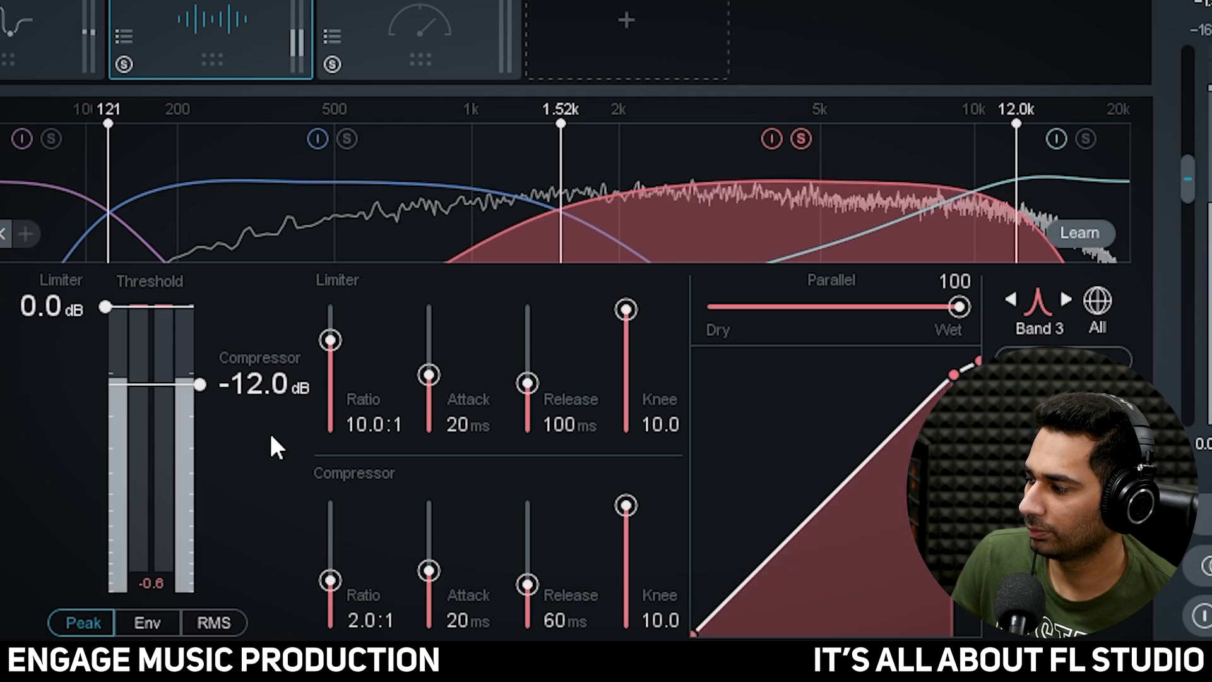
scroll(221, 382, down, 3)
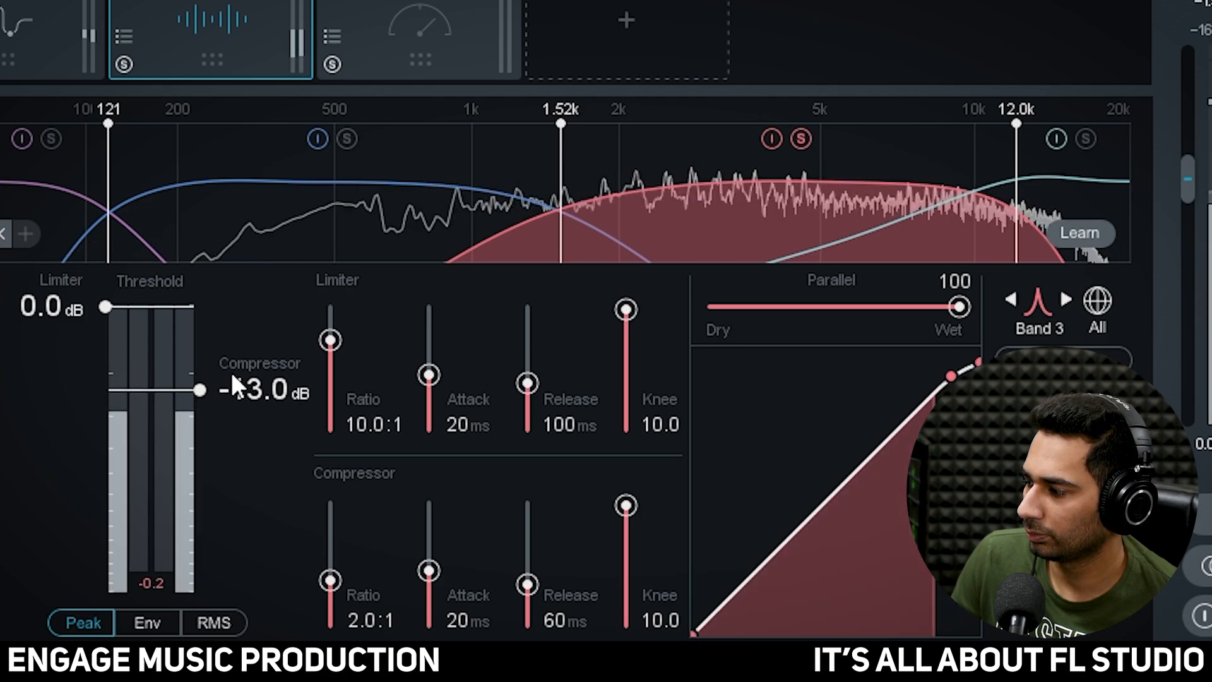
scroll(232, 375, down, 4)
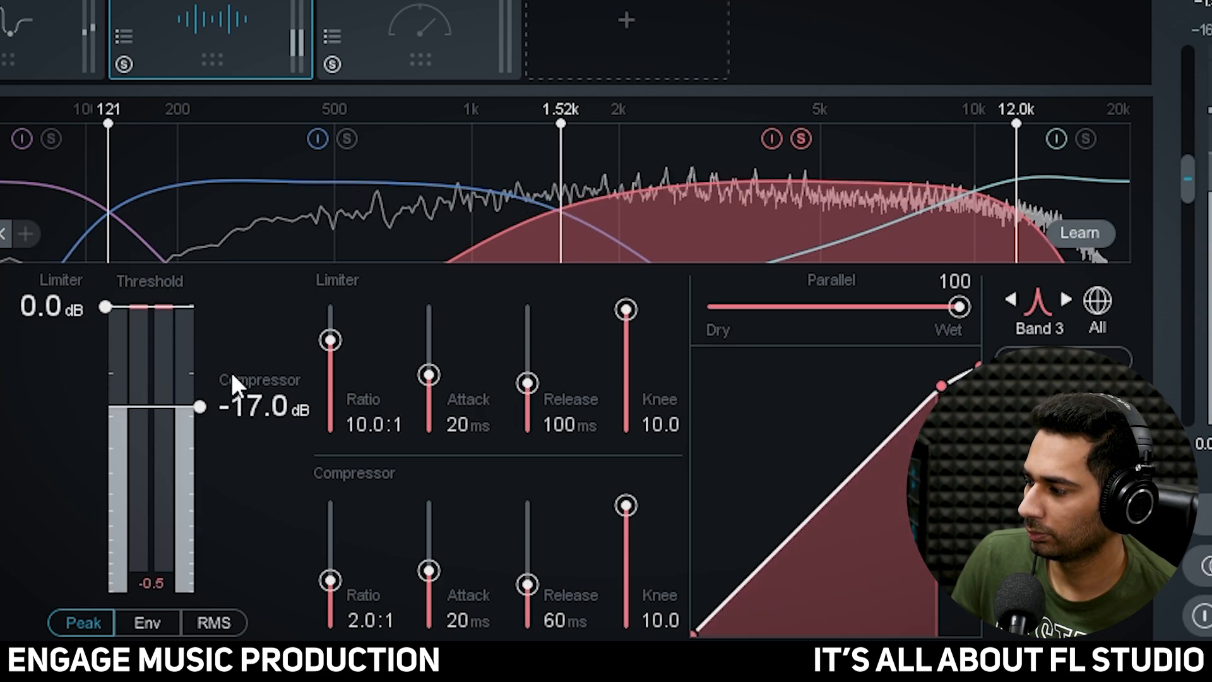
scroll(231, 372, up, 1)
scroll(230, 371, down, 1)
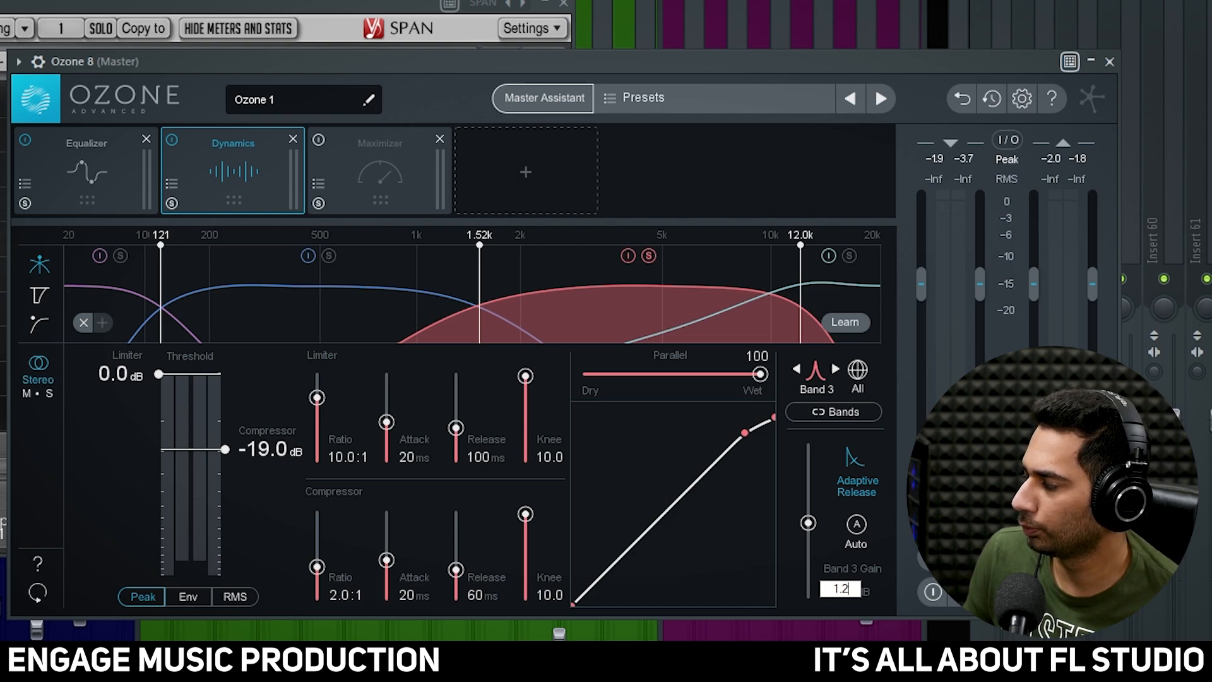
Set the Dynamics band 3 gain to 1.2 dB and compare the soloed band bypassed and active during playback
key(Return)
key(space)
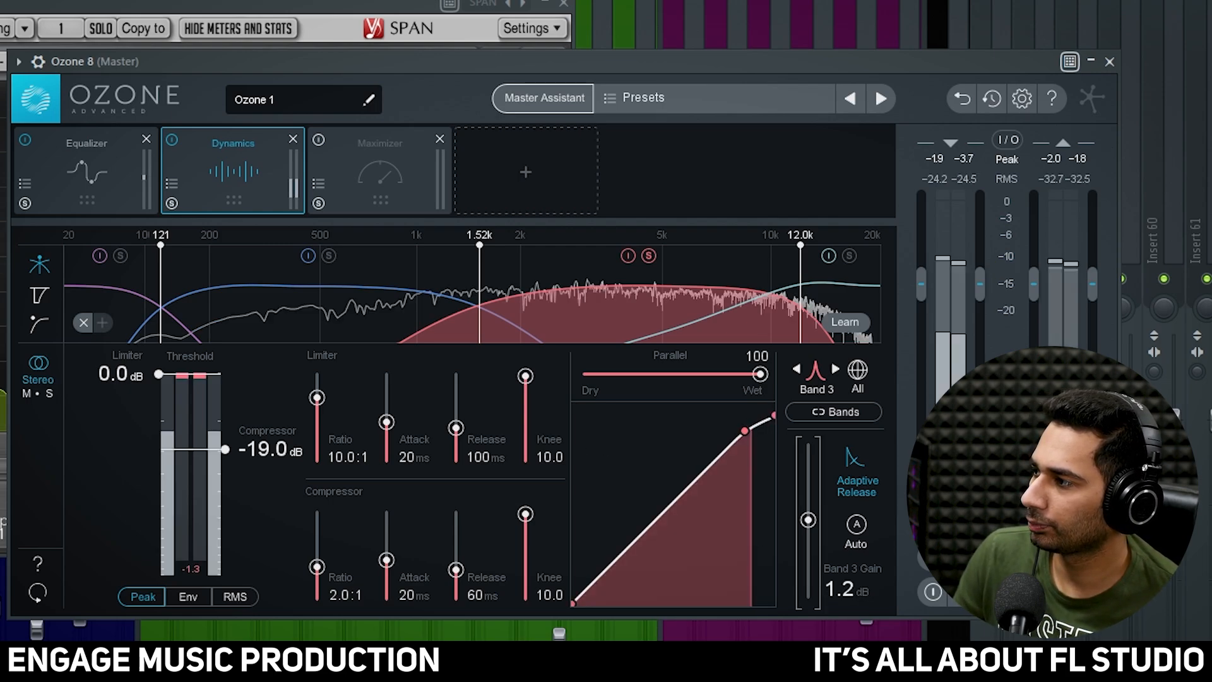
click(630, 254)
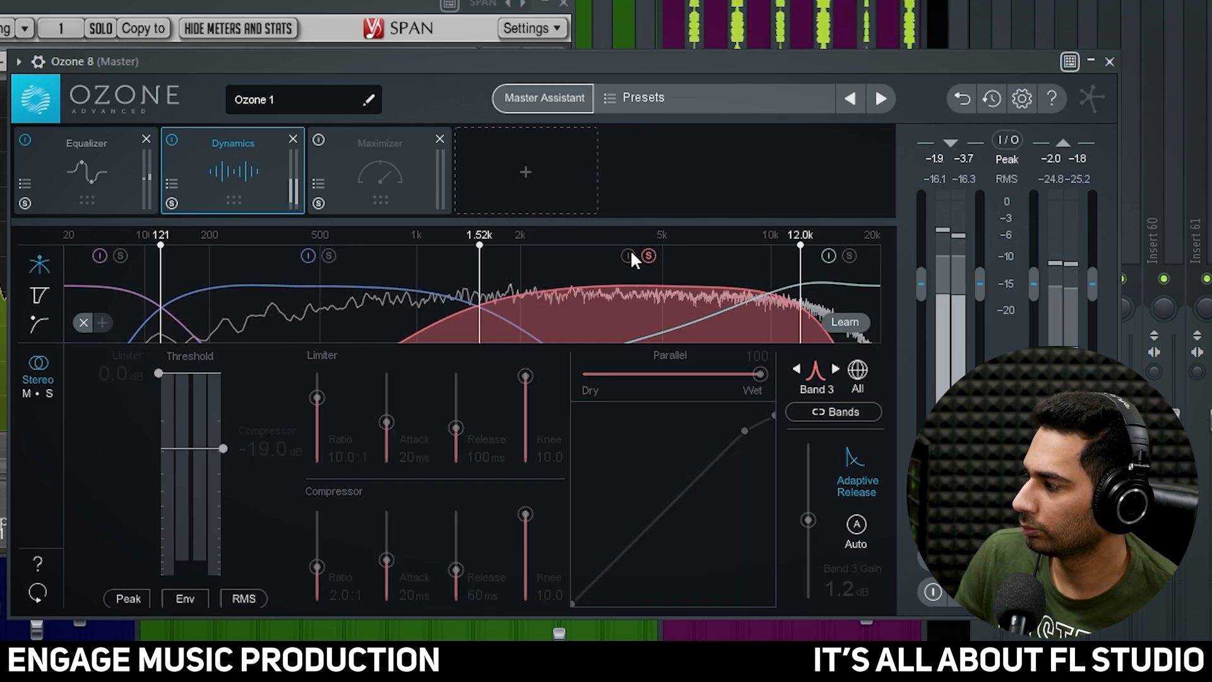
click(630, 254)
click(630, 253)
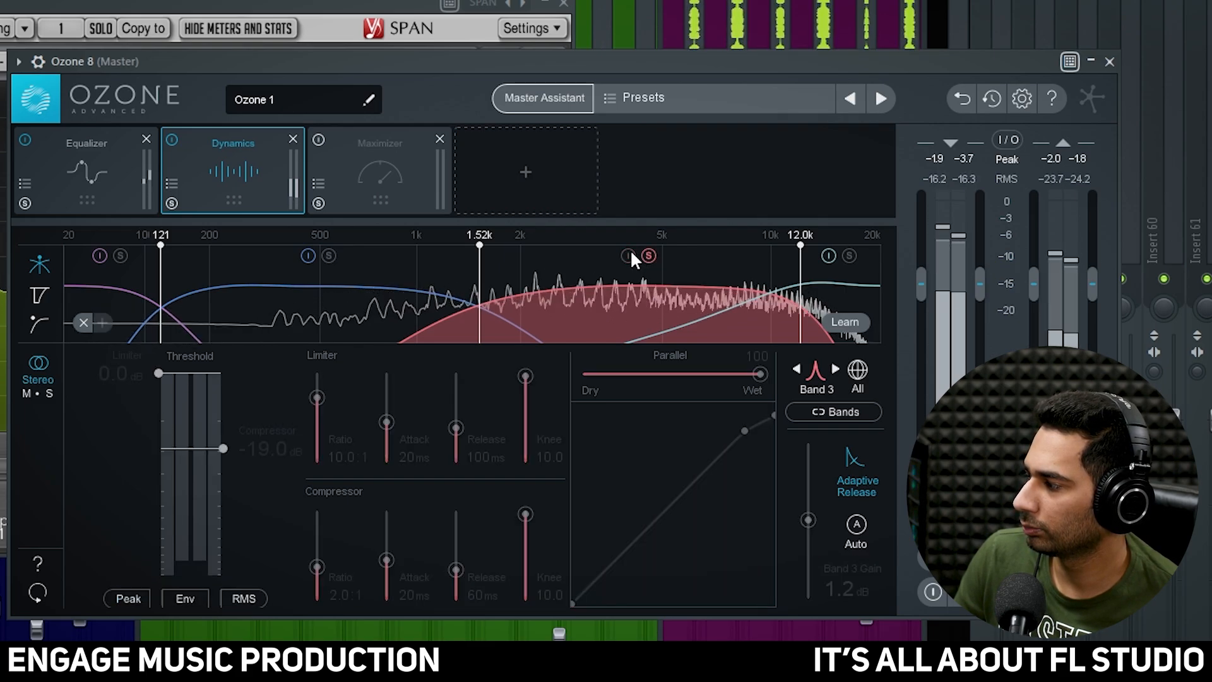
click(630, 252)
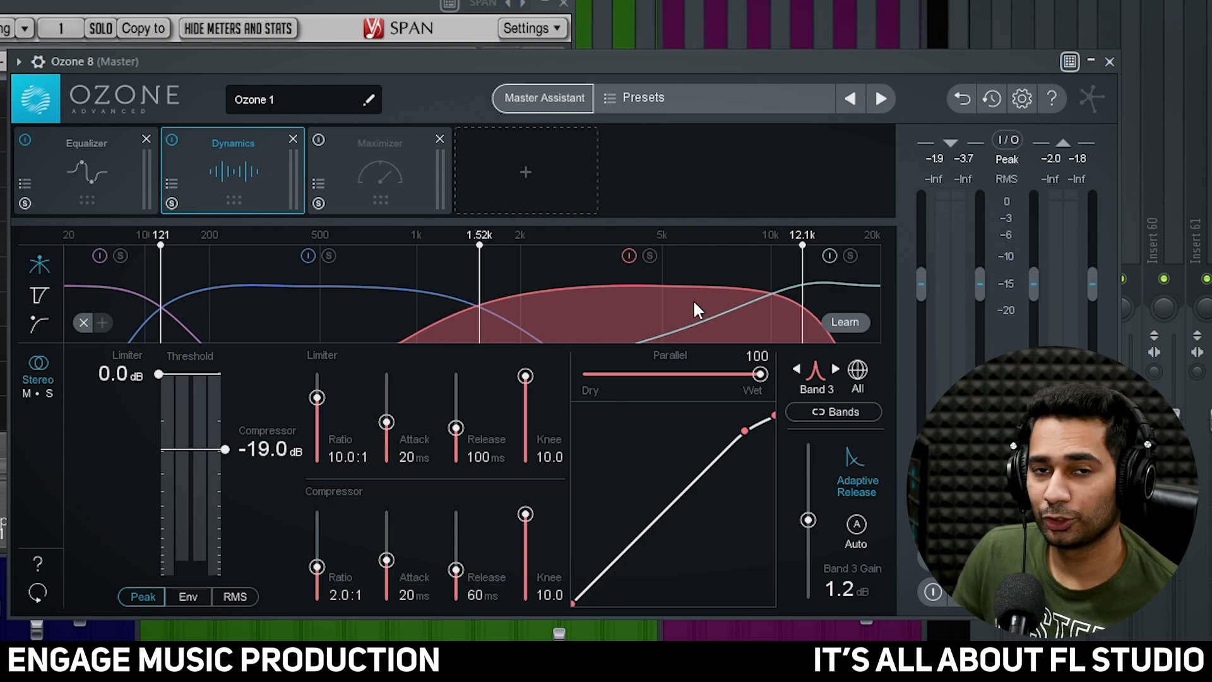
Select Dynamics band 4 and audition it in solo against its compressor threshold
click(818, 307)
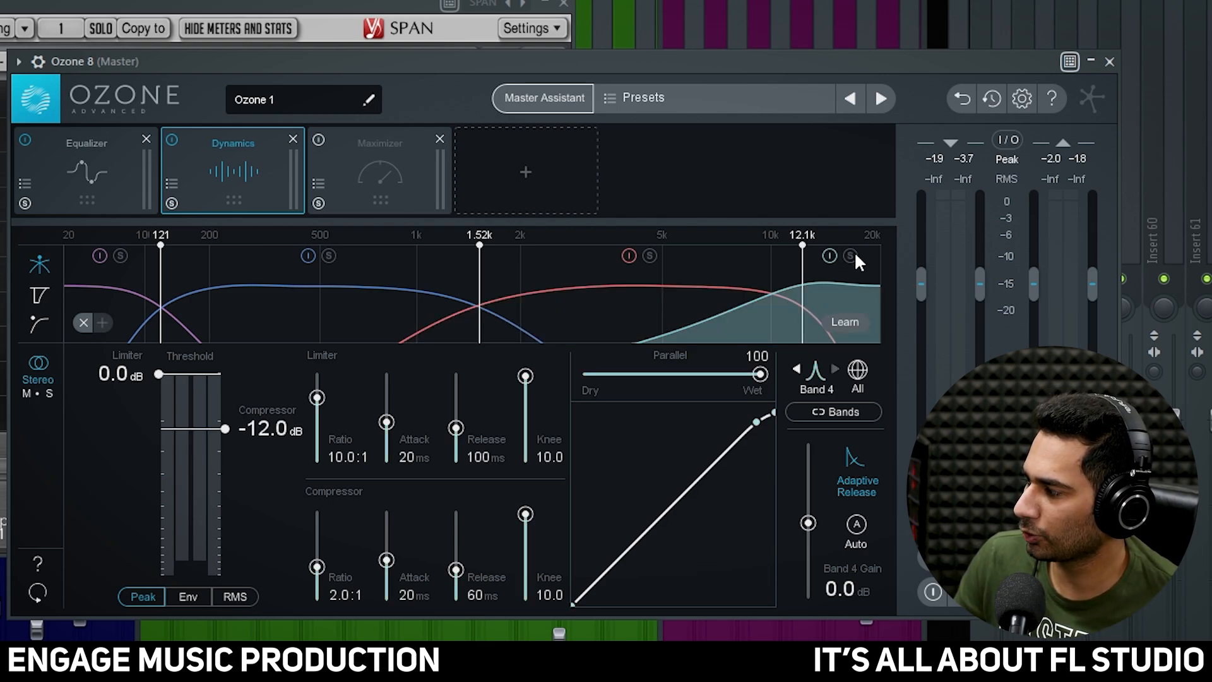
key(space)
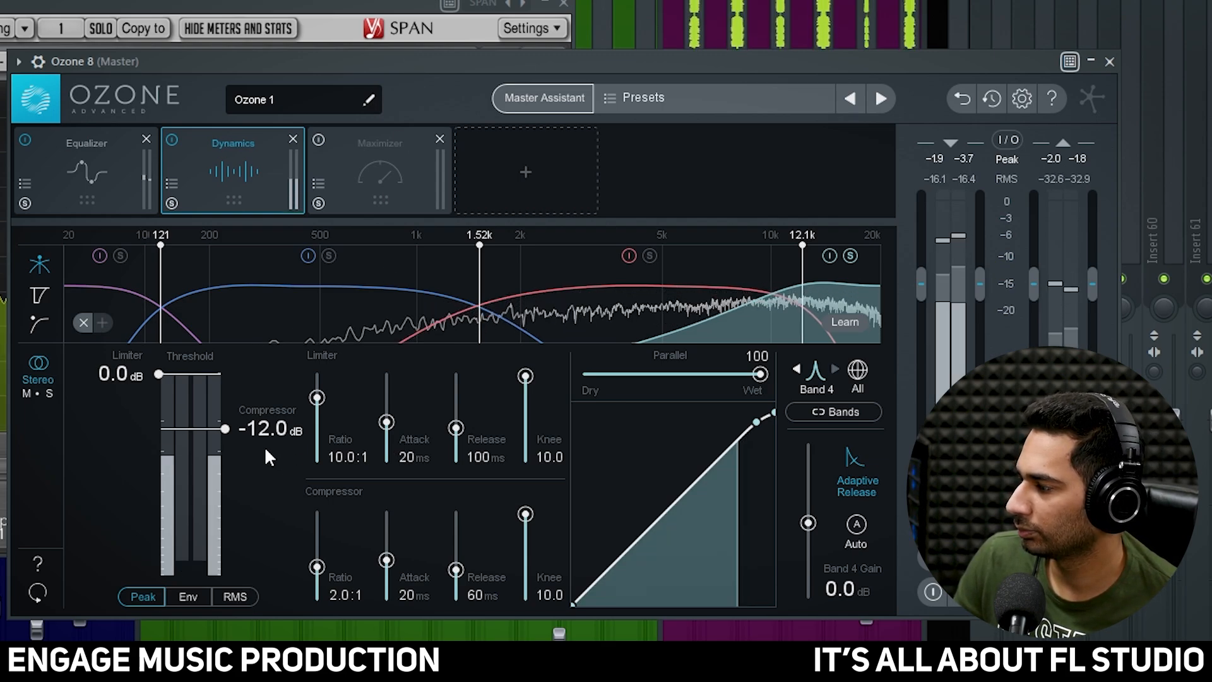
key(space)
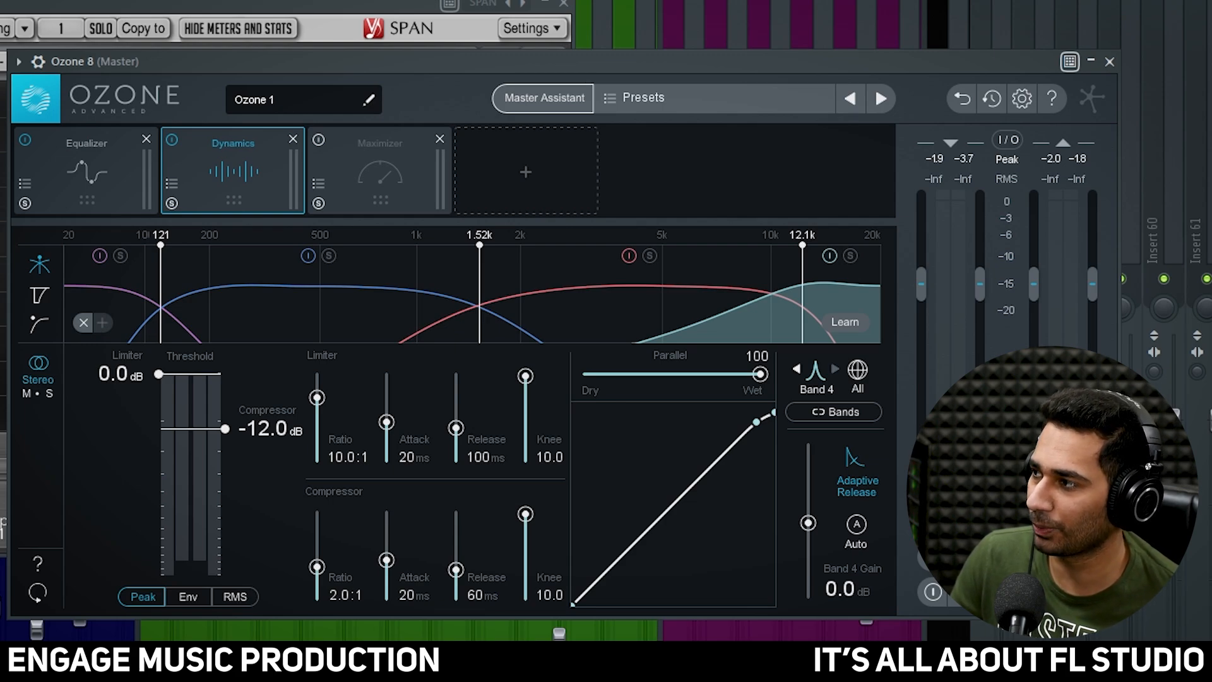
Play the drop and compare the mix with the whole Dynamics module bypassed and active
key(space)
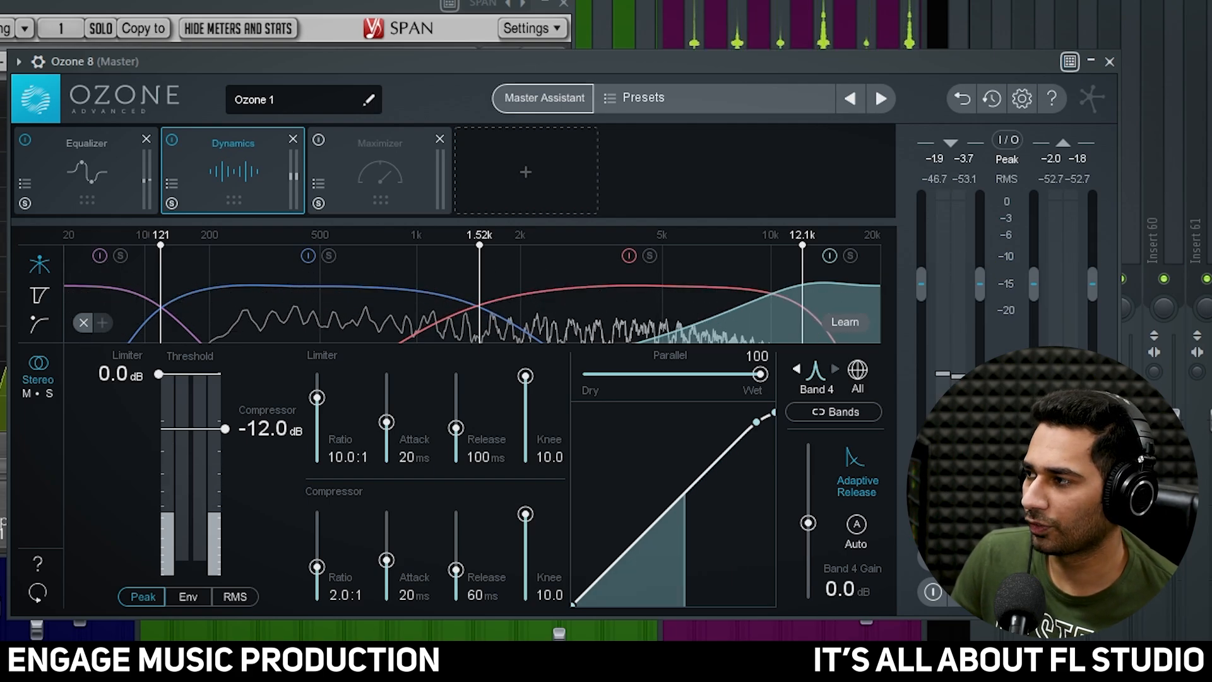
click(171, 140)
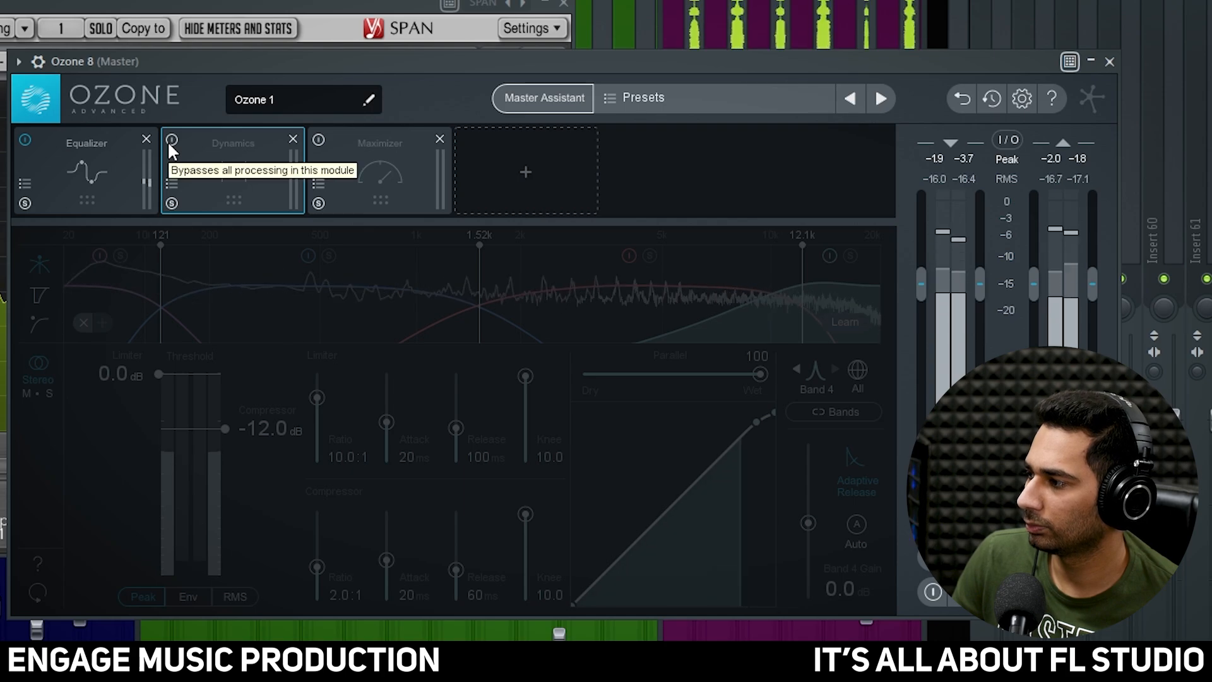
click(169, 141)
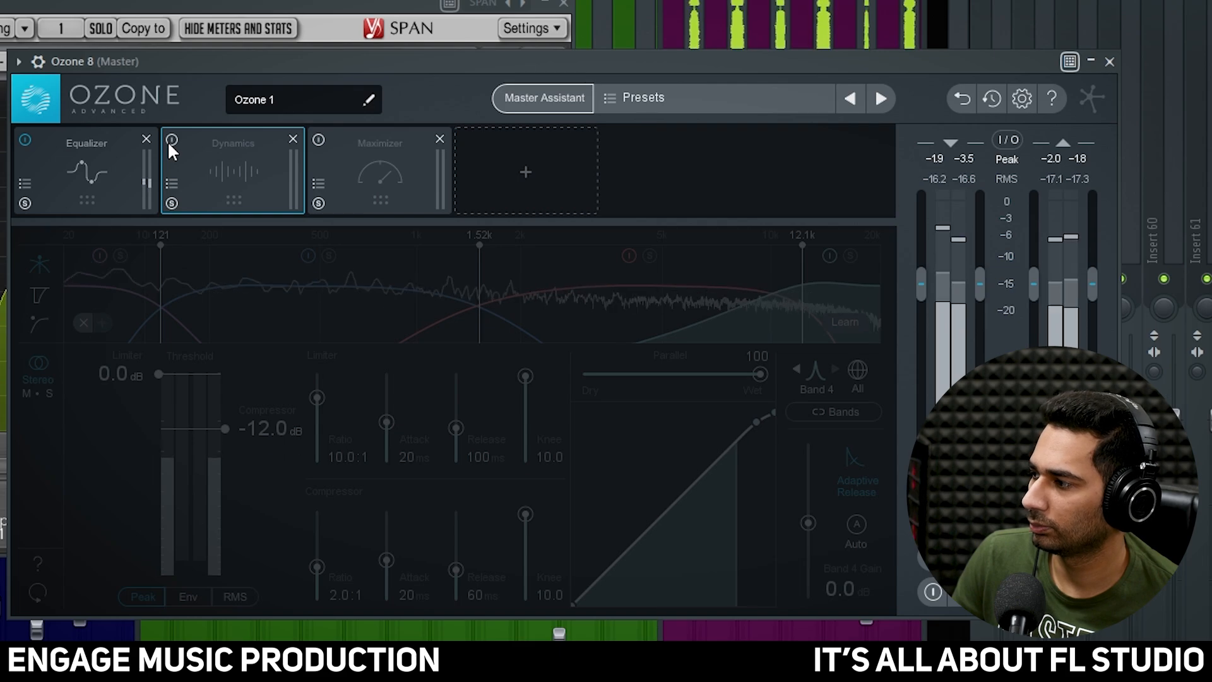
click(169, 141)
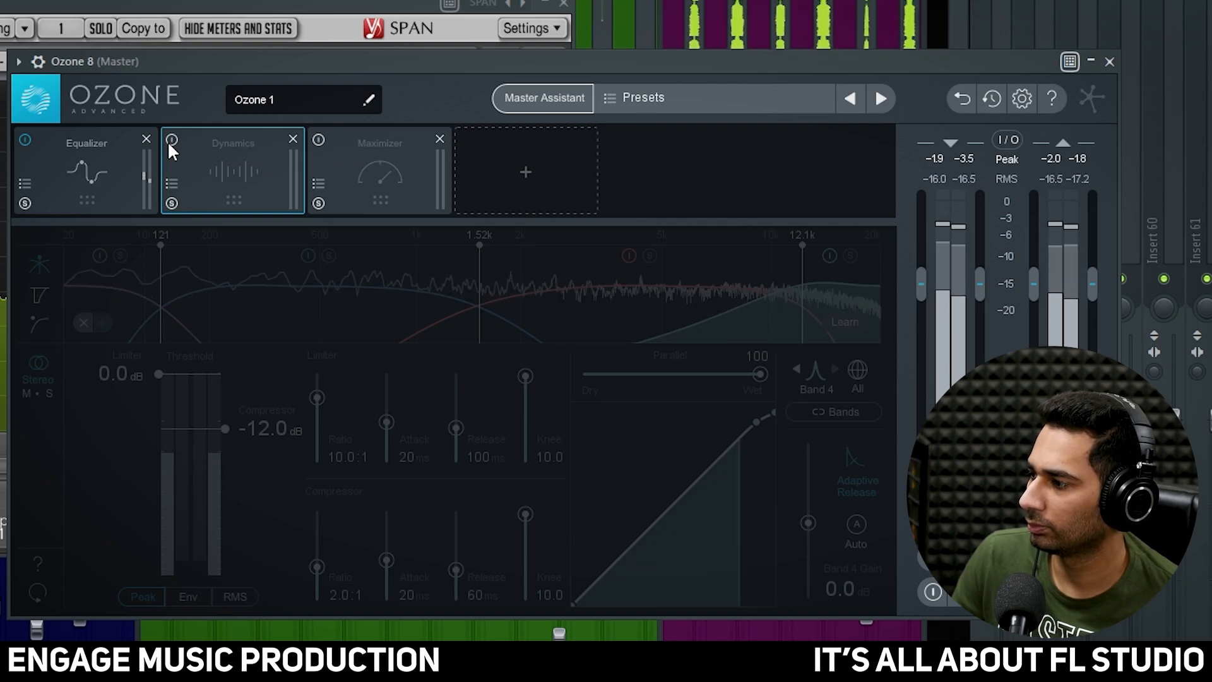
click(168, 141)
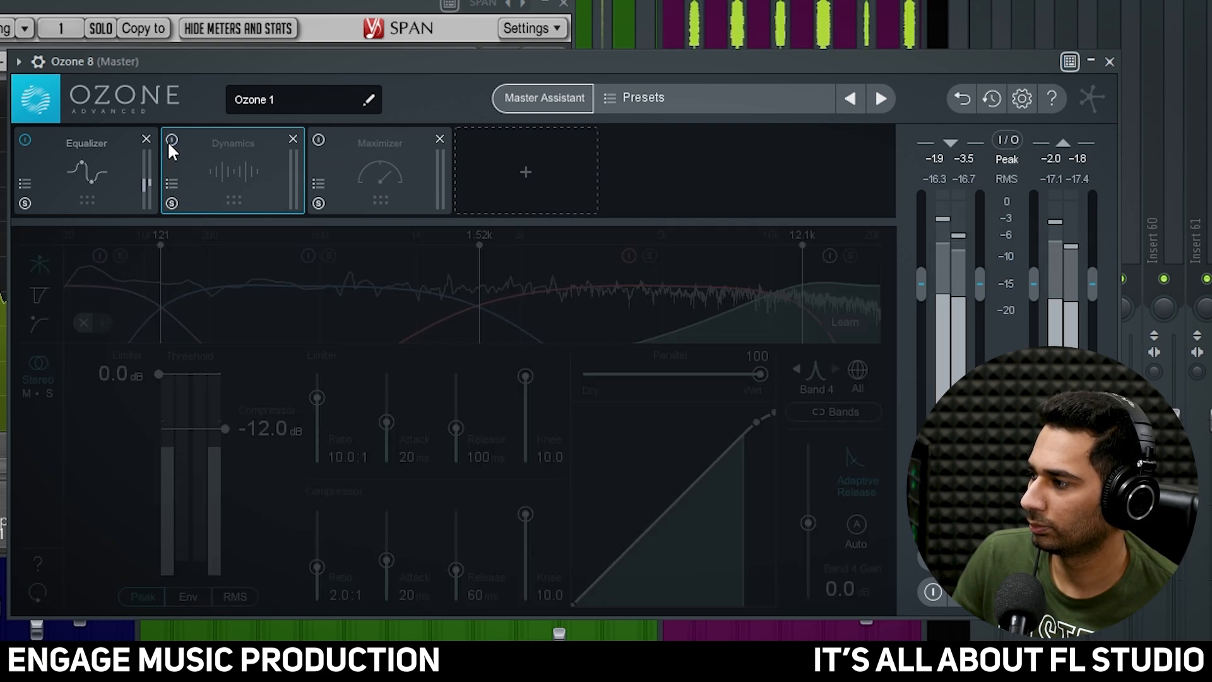
click(169, 141)
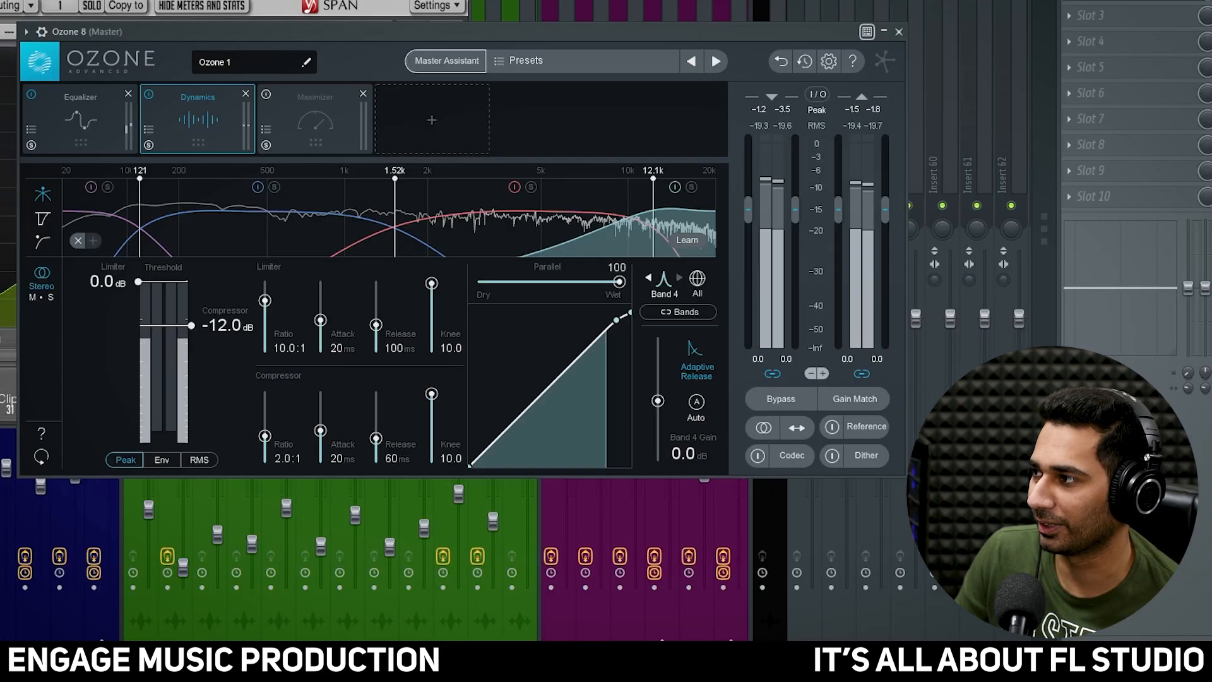
Compare the drop with all Ozone processing bypassed and active during playback
click(793, 398)
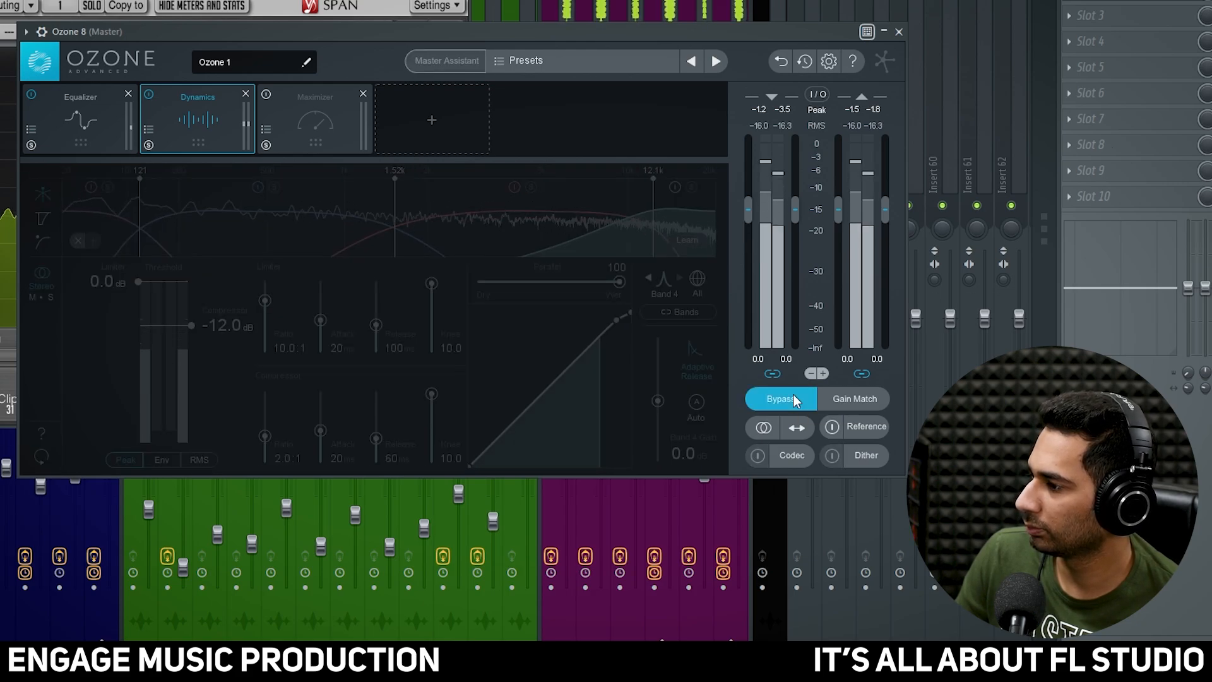
click(793, 397)
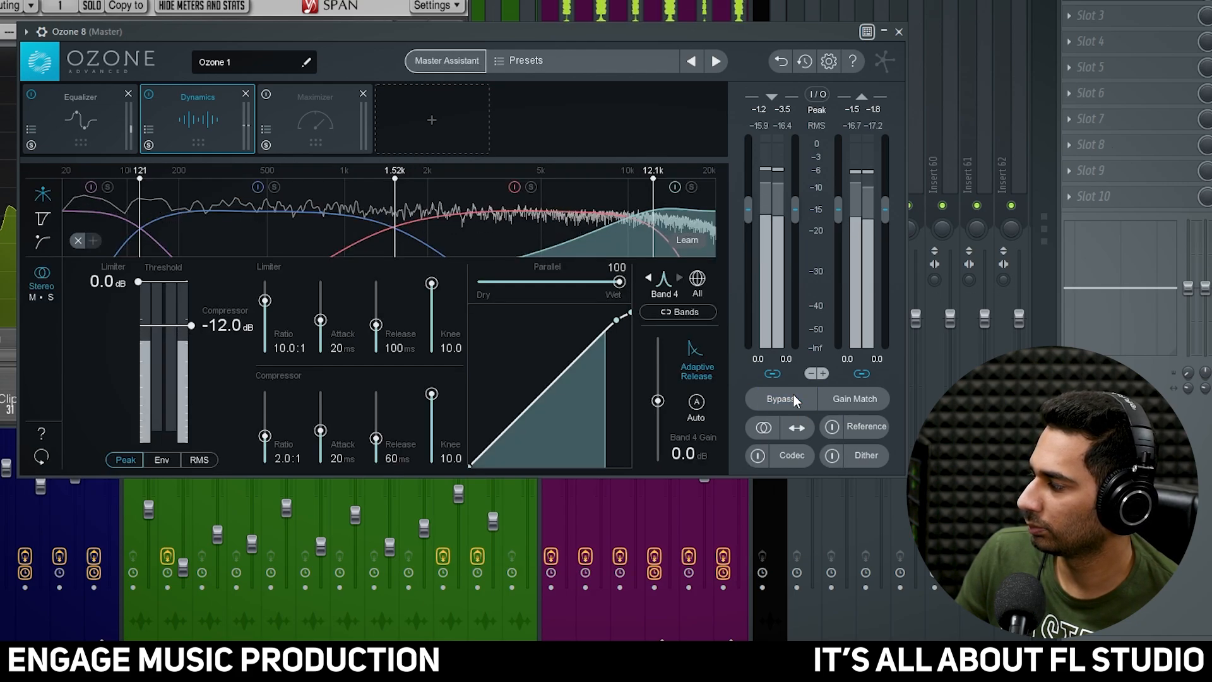
click(793, 397)
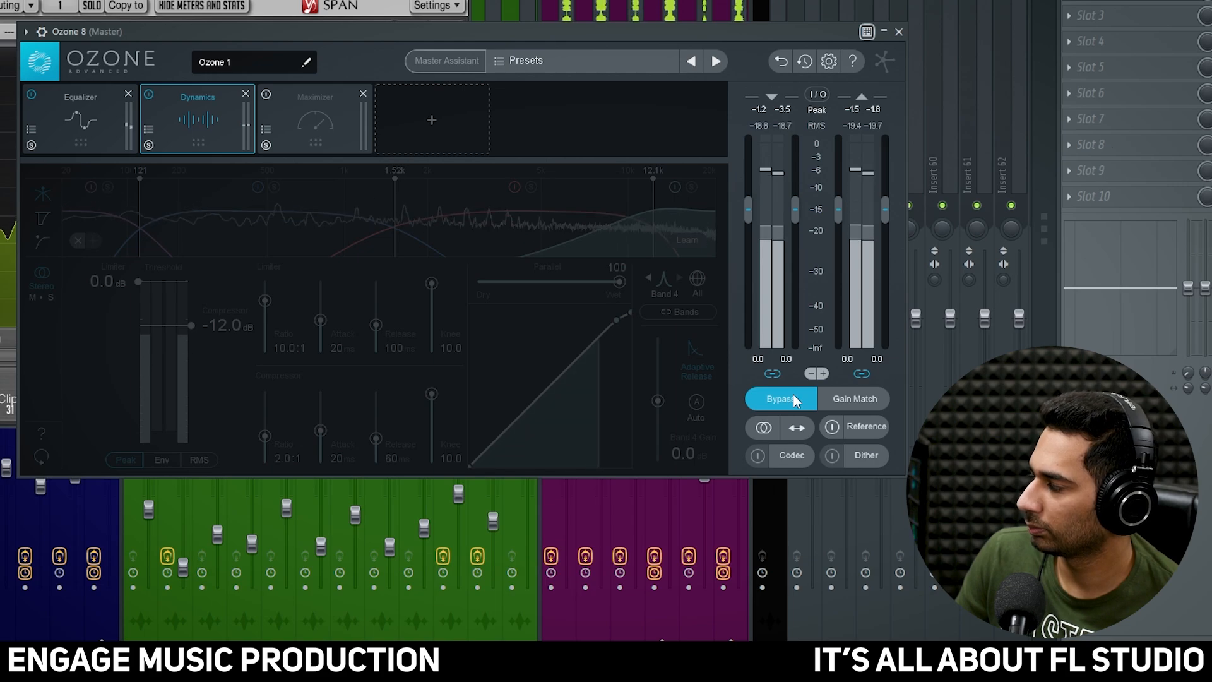
click(793, 397)
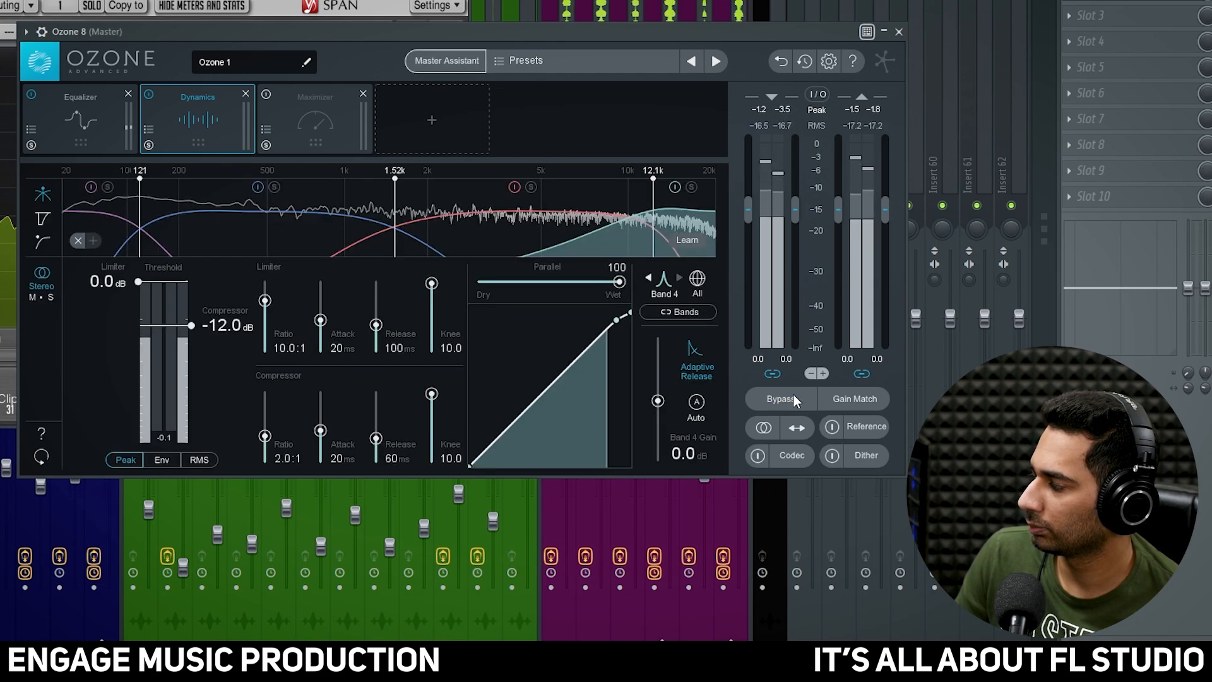
click(793, 397)
click(793, 398)
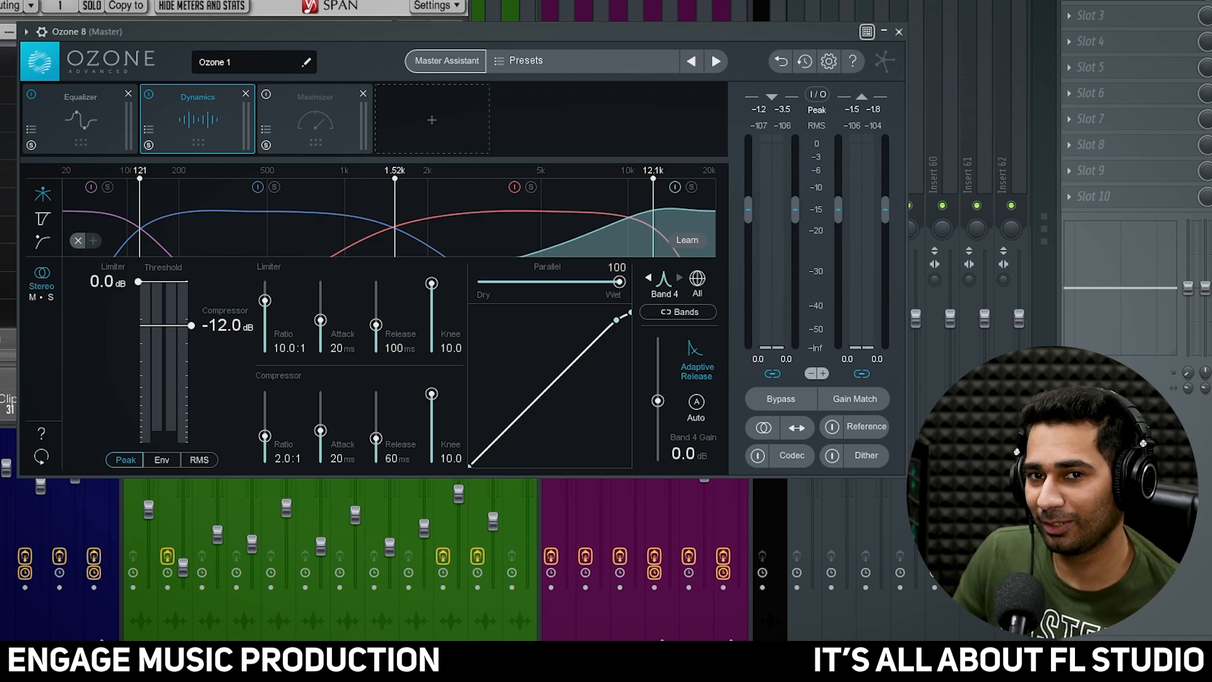
Add SPAN to master effect slot 3 after Ozone and examine the processed drop's spectrum and levels during playback
click(1112, 24)
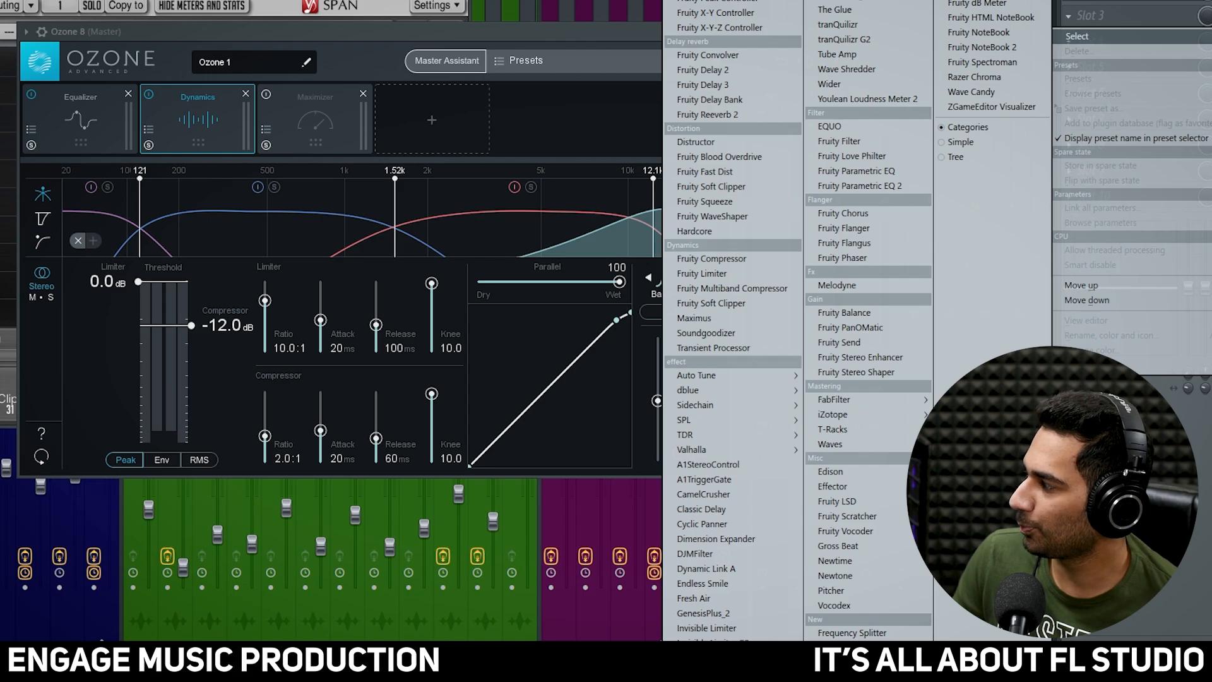
click(830, 1)
drag(131, 43, 475, 31)
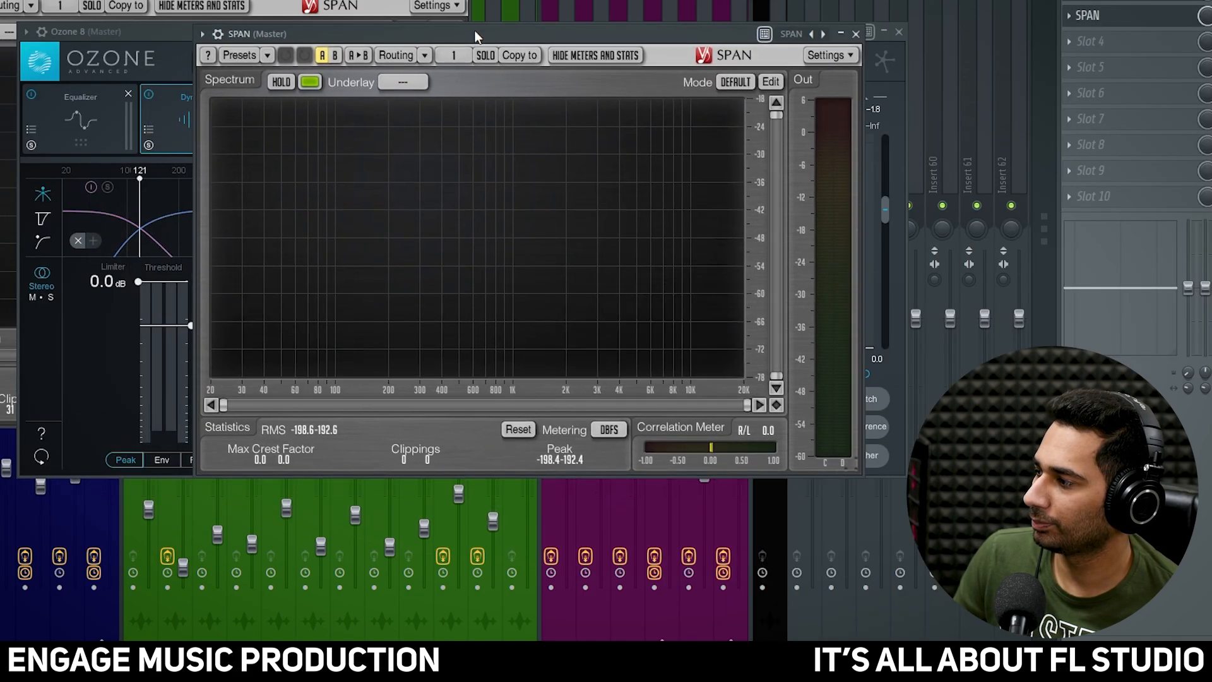
key(space)
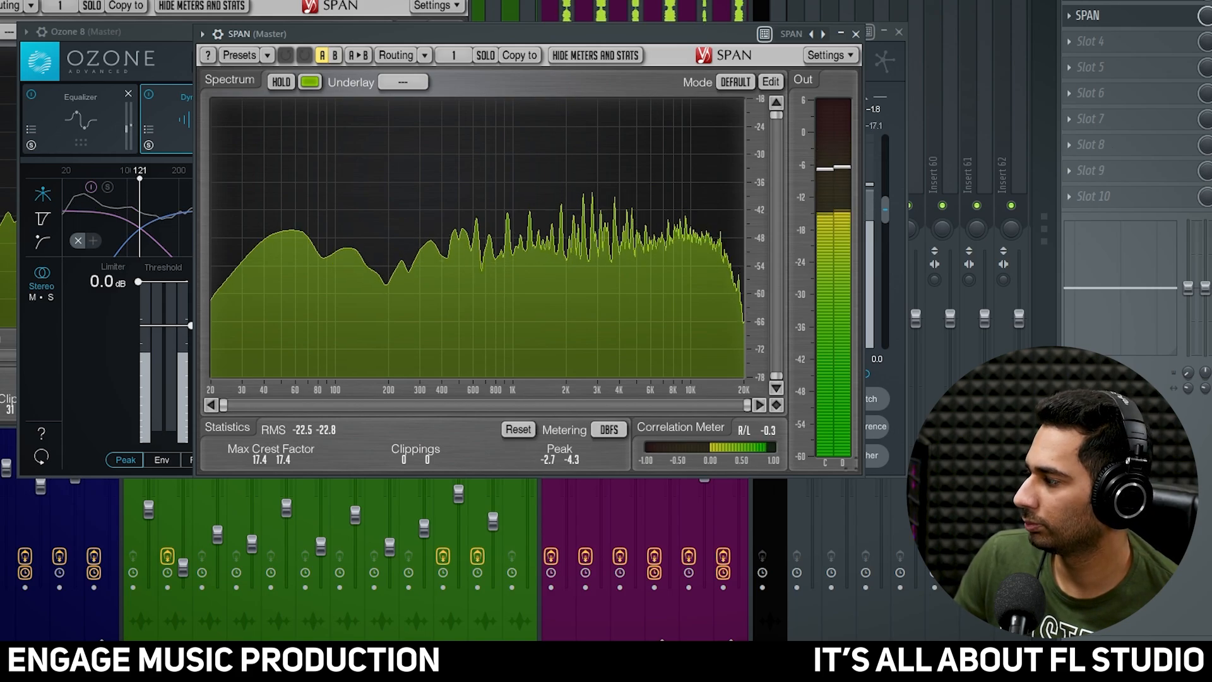
key(space)
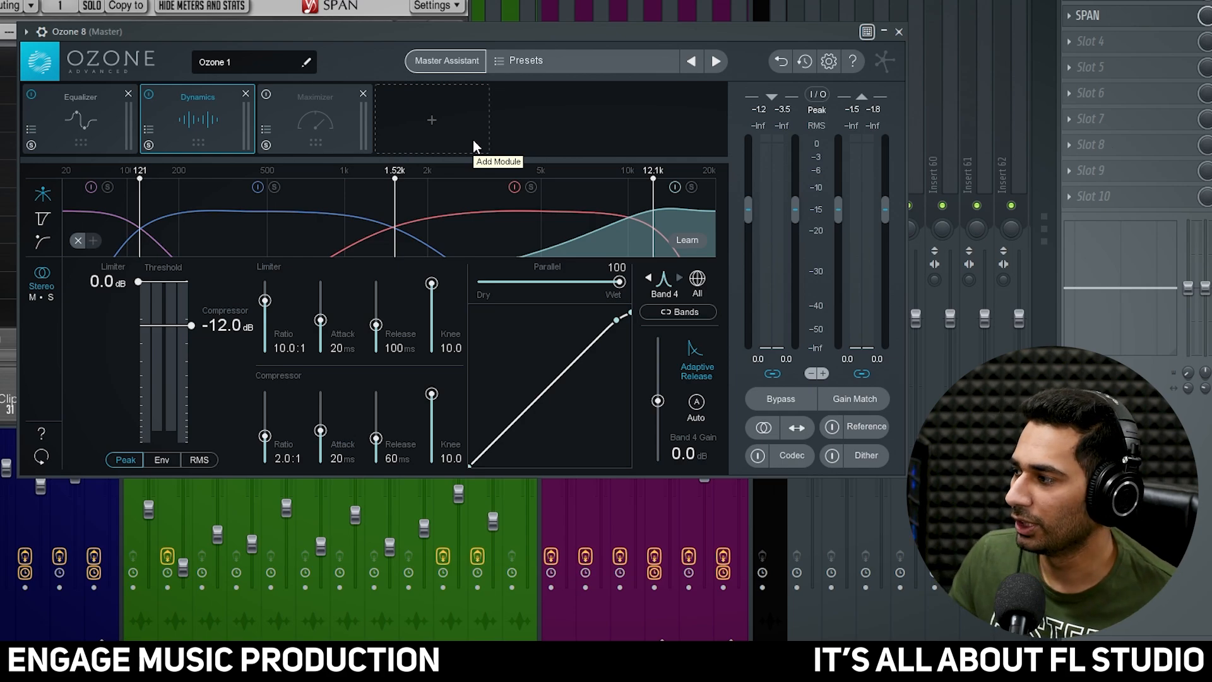
Add a Vintage Compressor module to the Ozone chain and place it between Dynamics and Maximizer
click(427, 120)
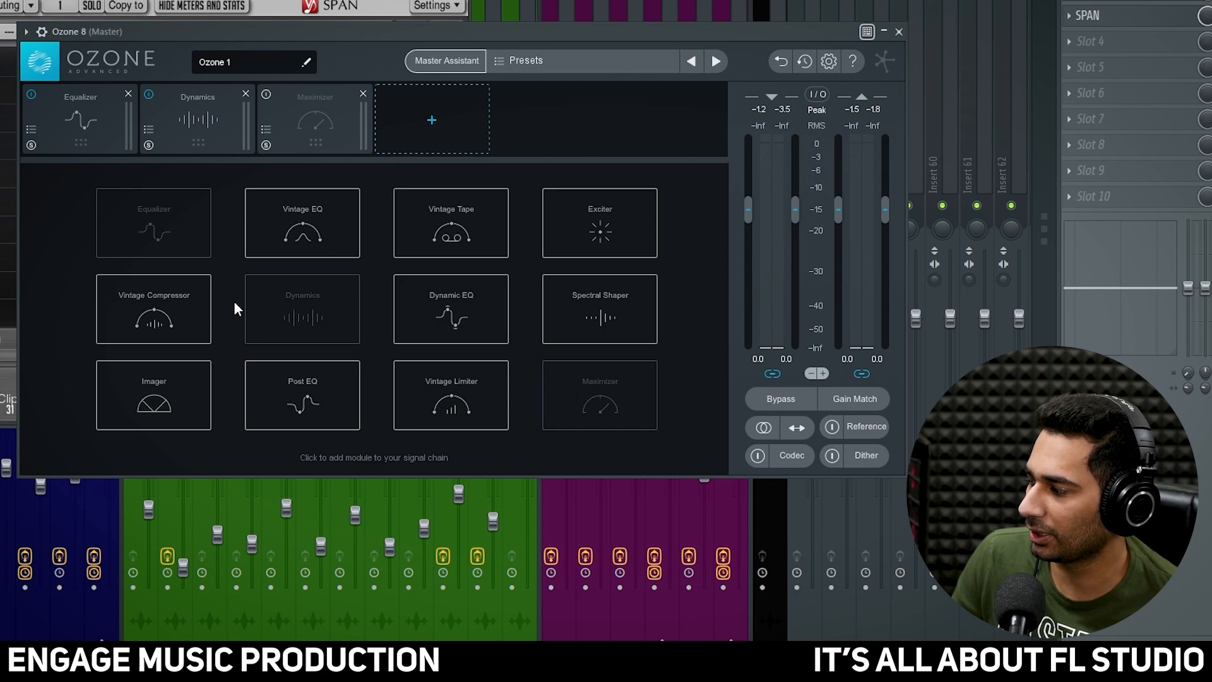
click(175, 307)
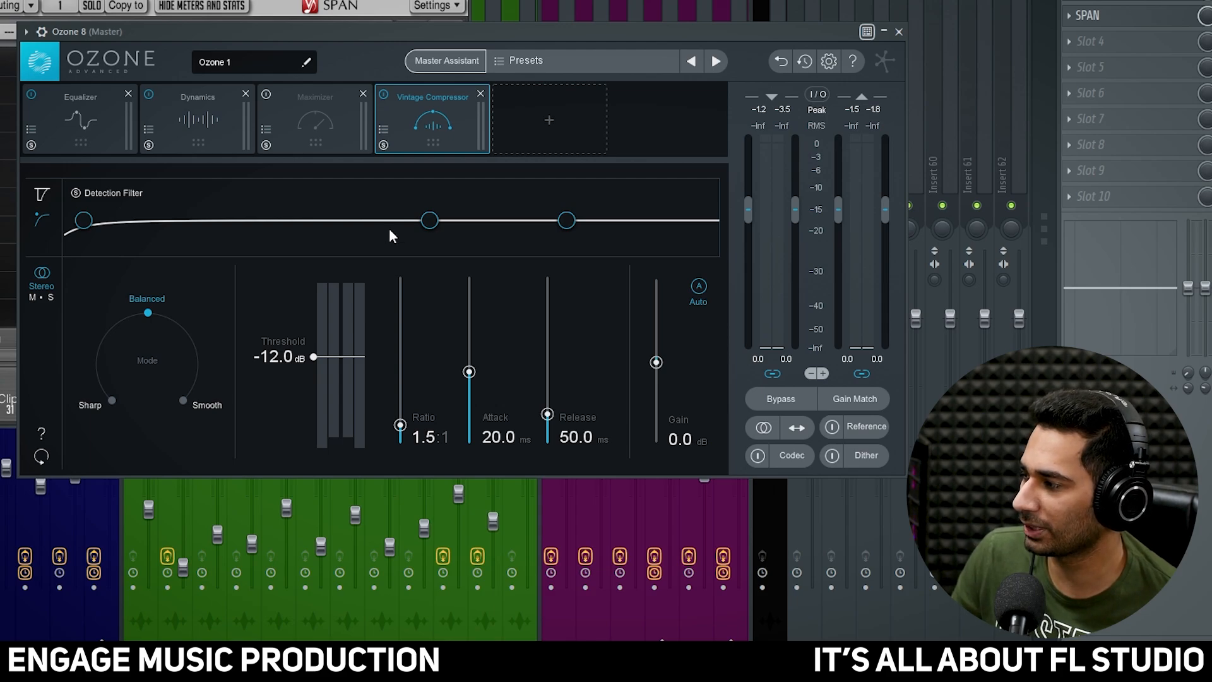
drag(423, 122, 307, 131)
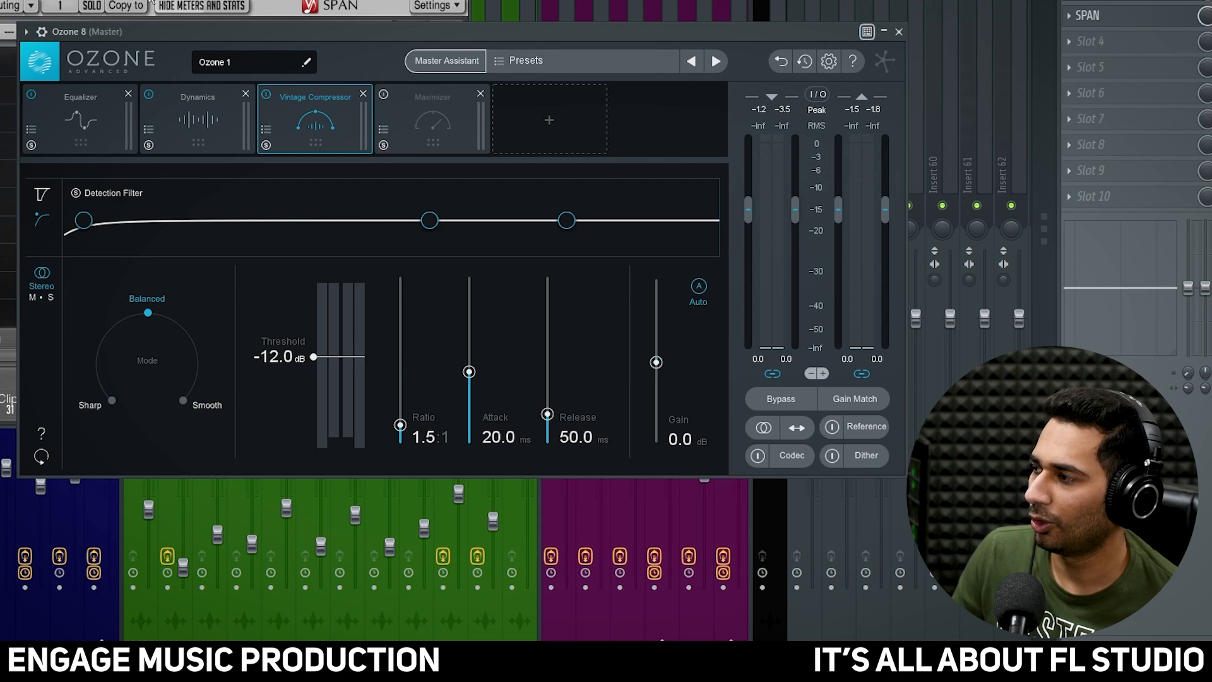
Adjust the Vintage Compressor threshold during playback, settling on -25.0 dB
key(space)
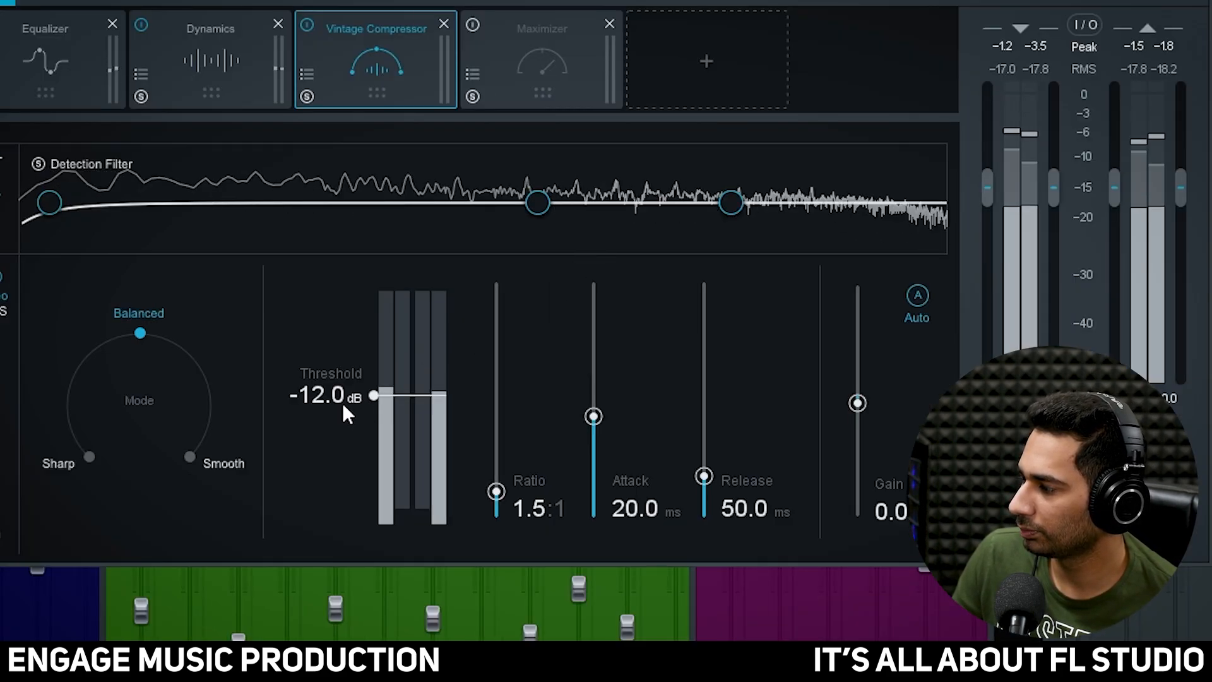
scroll(342, 401, down, 7)
scroll(342, 401, down, 13)
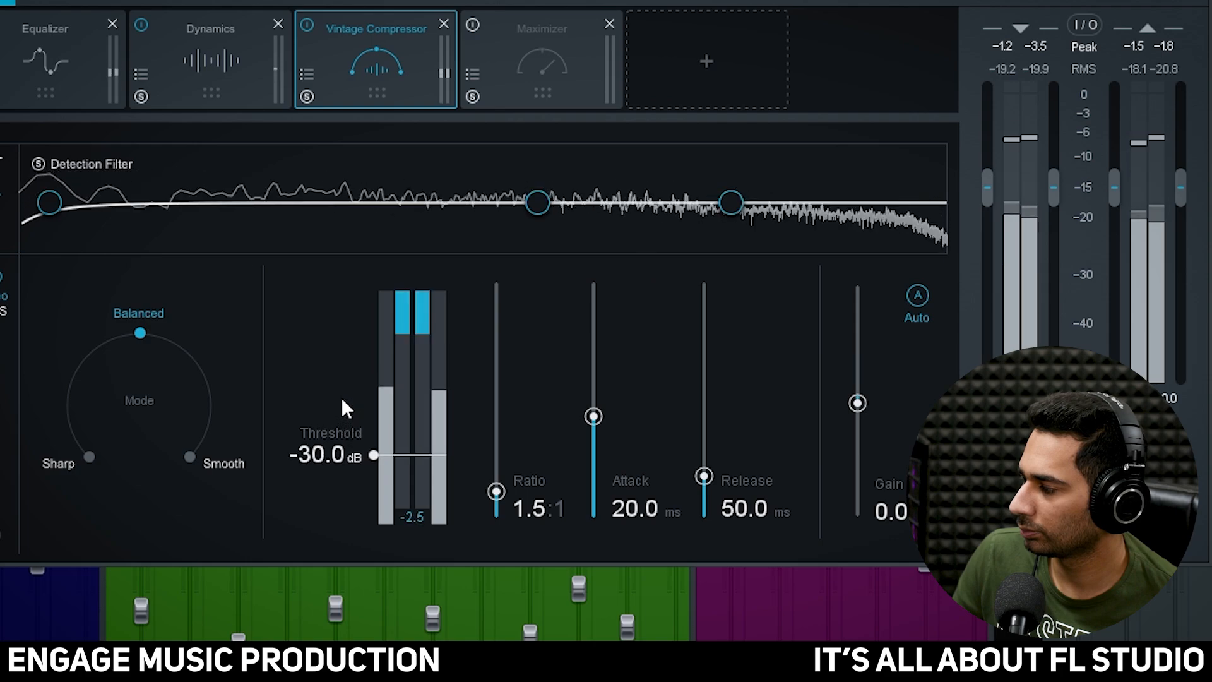
scroll(342, 400, up, 7)
scroll(343, 400, down, 2)
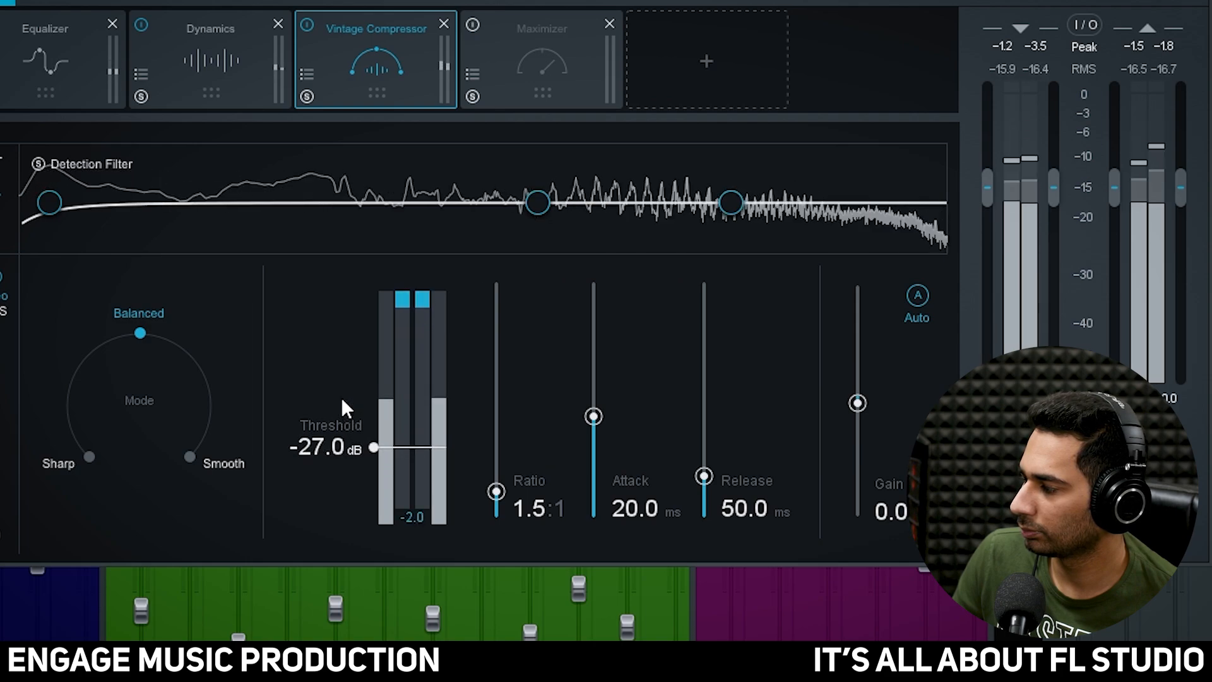
scroll(343, 400, up, 5)
scroll(342, 400, up, 1)
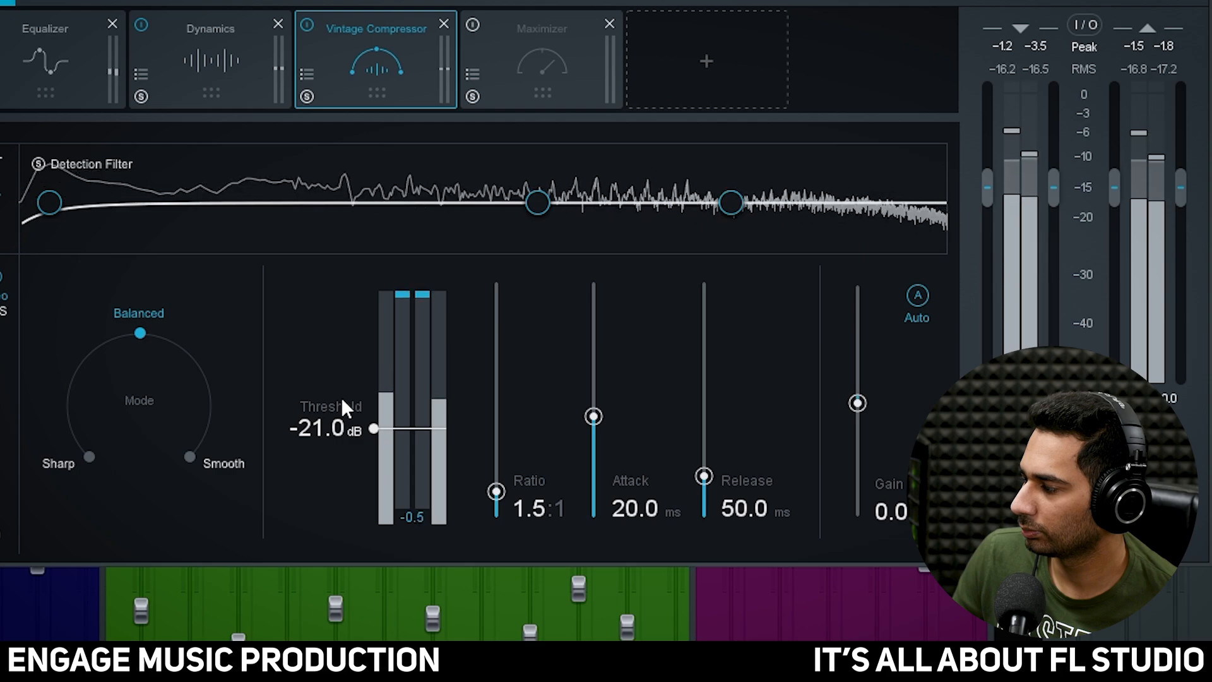
scroll(342, 401, down, 1)
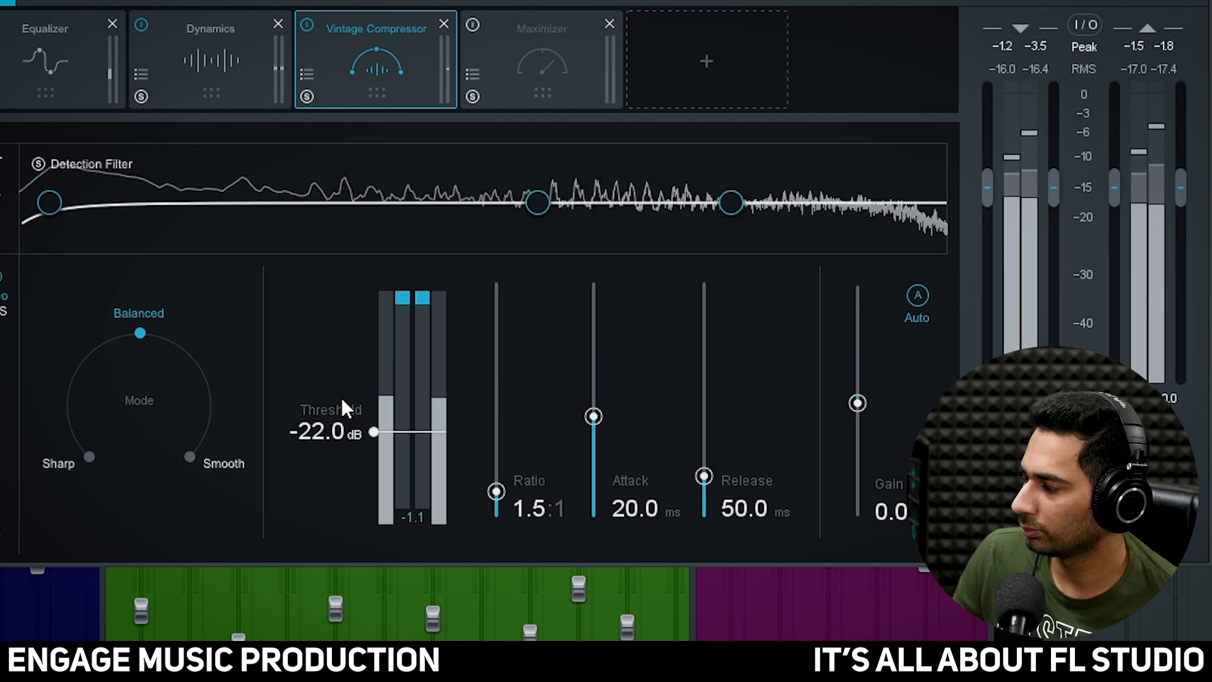
scroll(342, 400, down, 3)
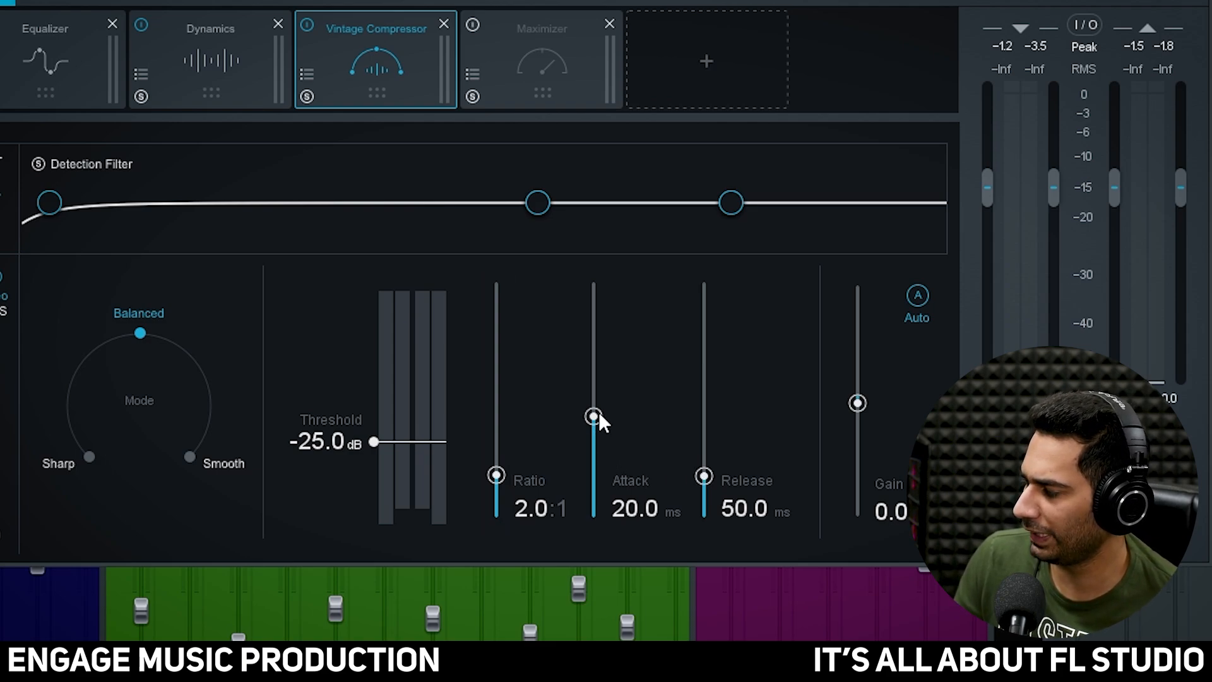
Set the Vintage Compressor attack to 15 ms and raise its threshold to -21.0 dB during playback
double_click(651, 514)
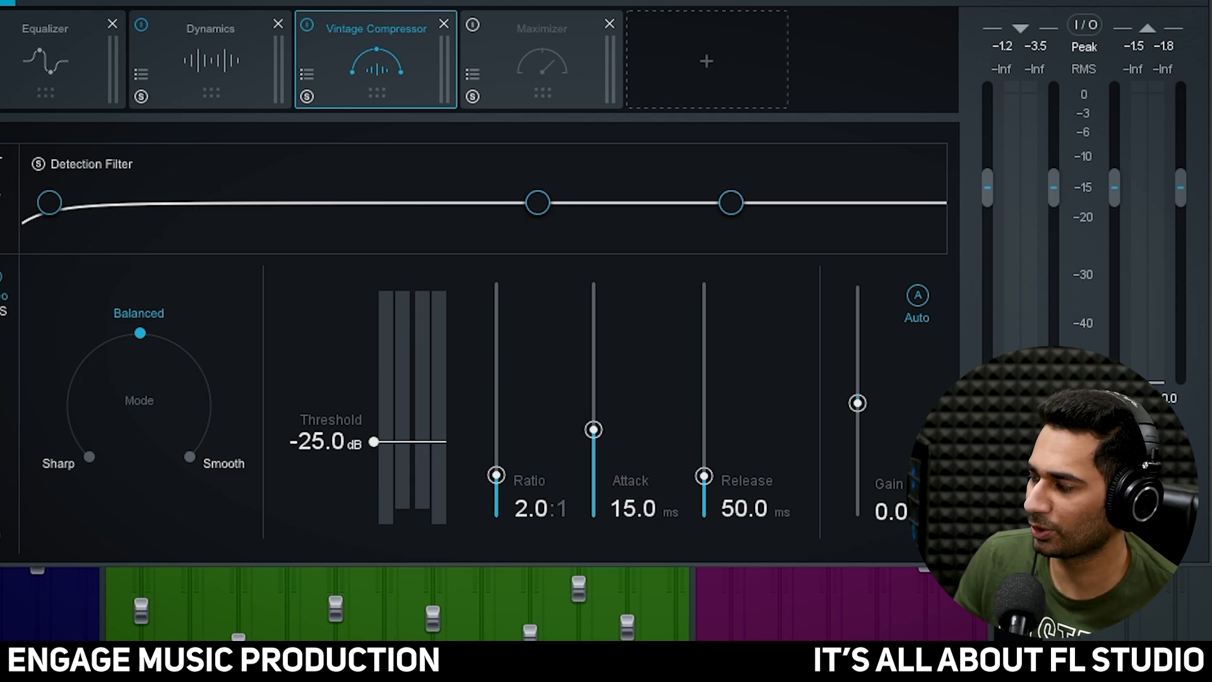
key(space)
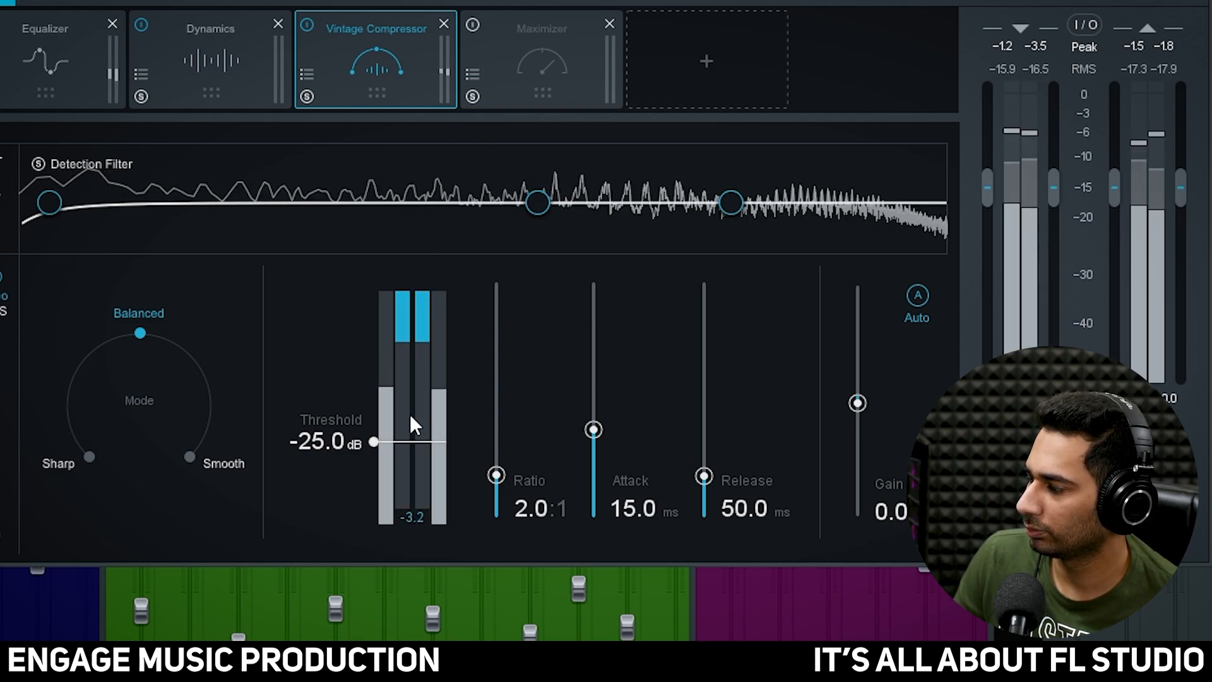
scroll(411, 417, up, 3)
scroll(411, 418, up, 1)
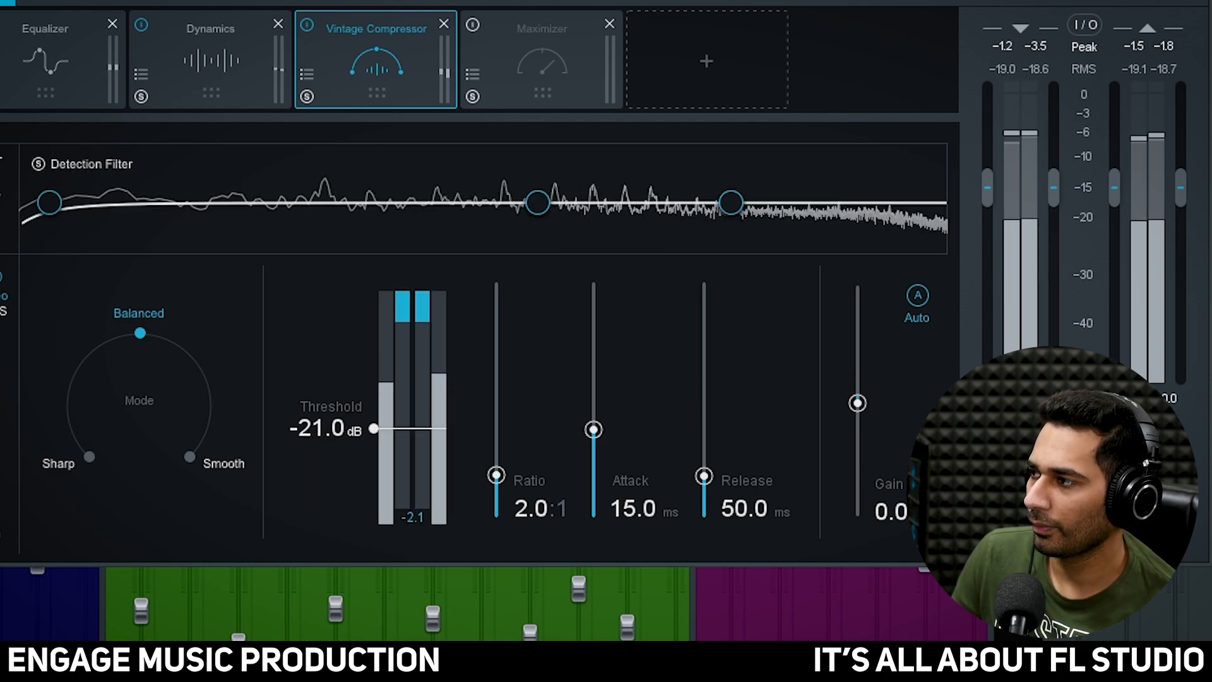
key(space)
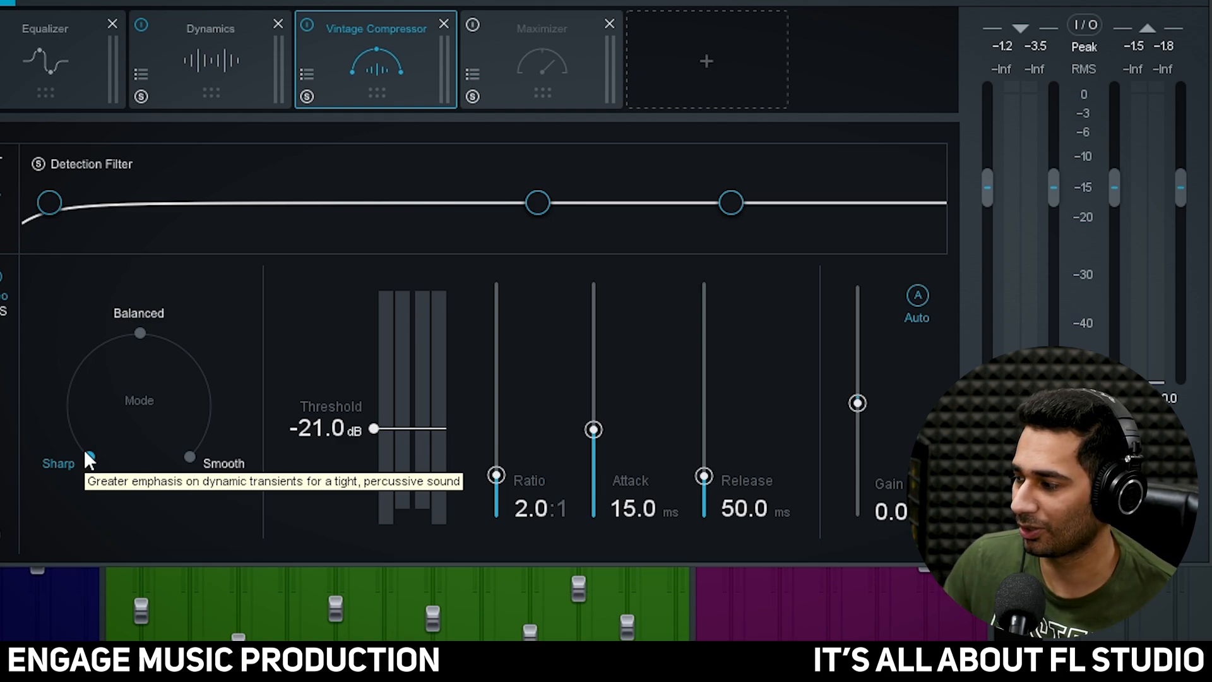
Return the Vintage Compressor mode to Balanced and check the gain reduction during playback
click(140, 333)
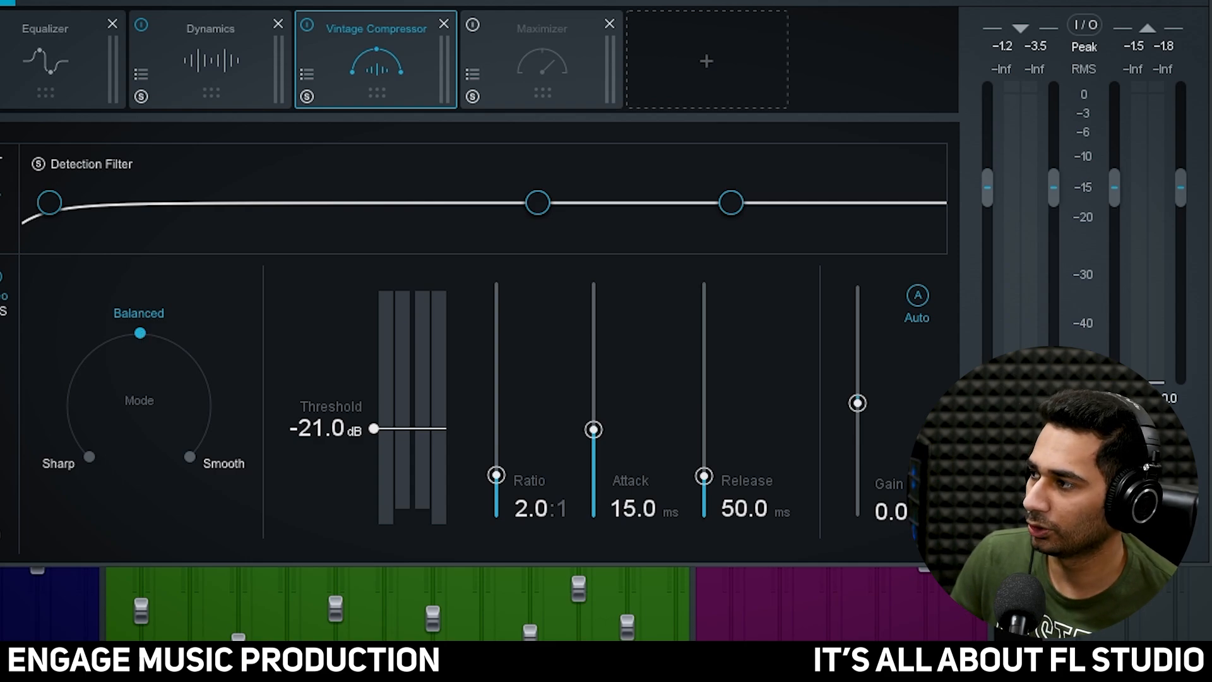
key(space)
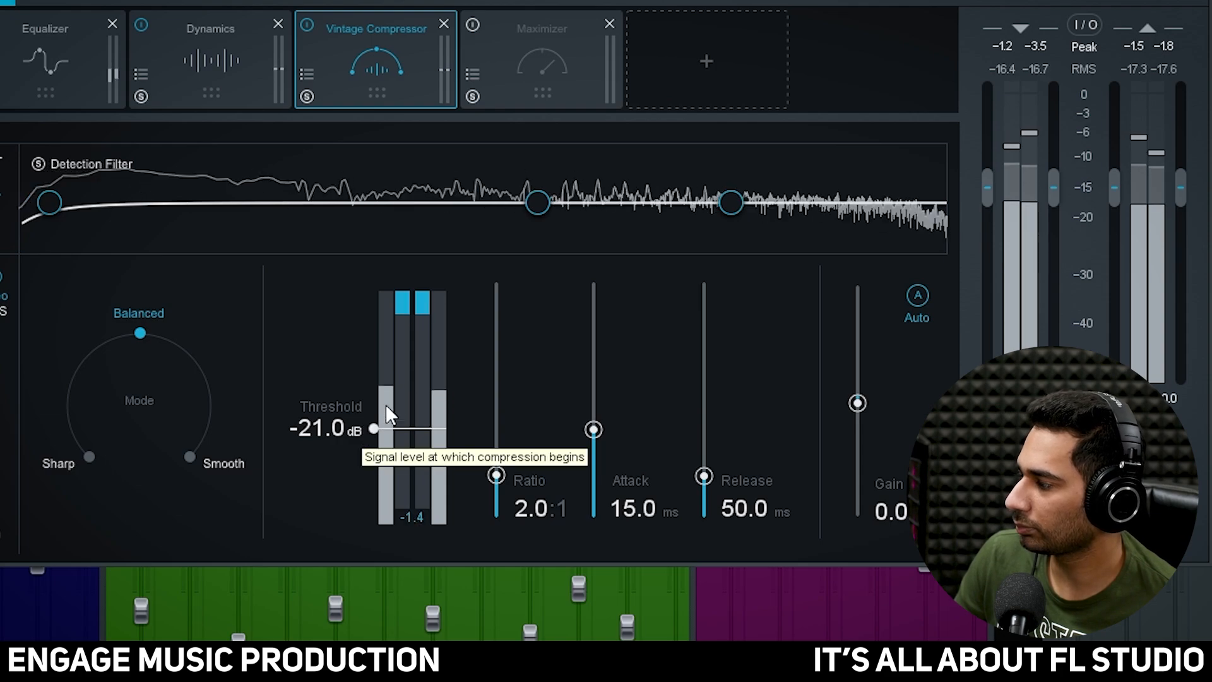
key(space)
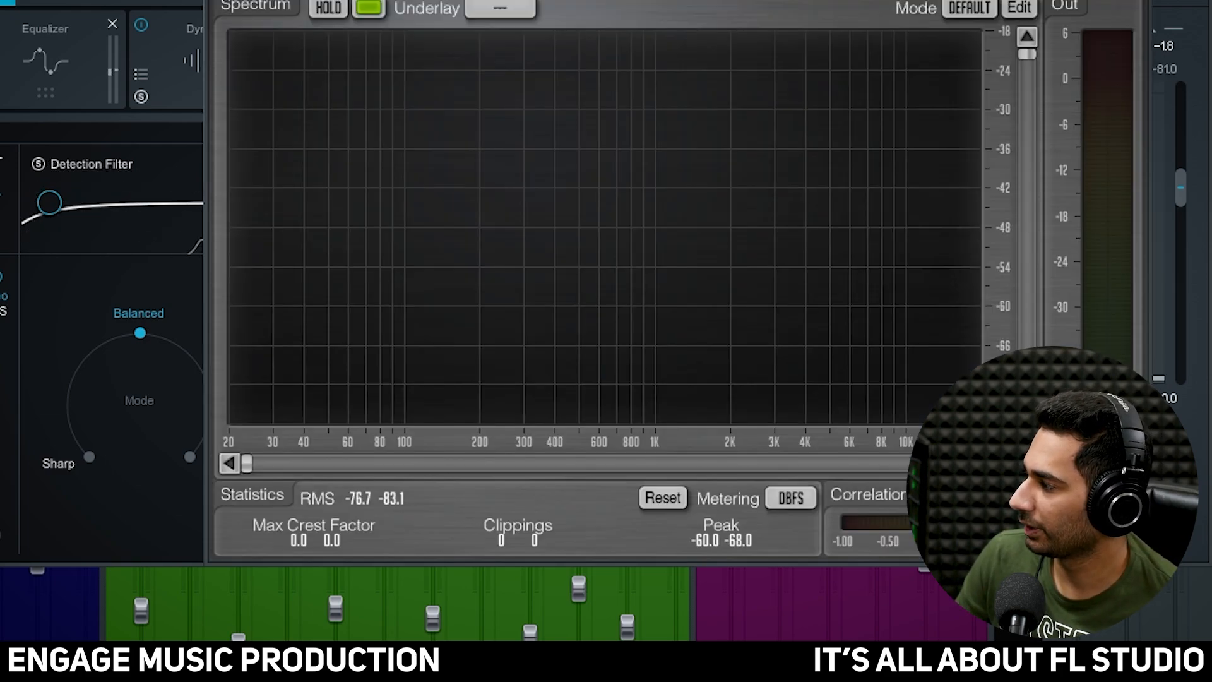
Arrange the SPAN and Ozone windows side by side and check the drop's compression and spectrum during playback
key(space)
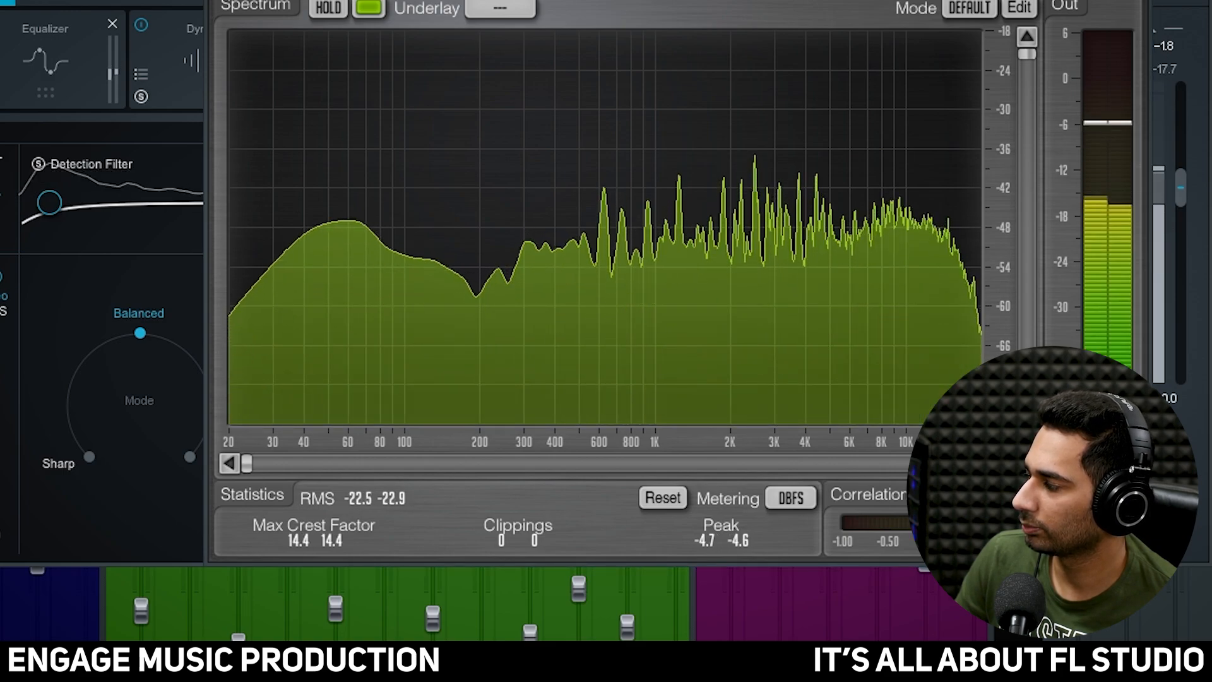
drag(480, 1, 1018, 0)
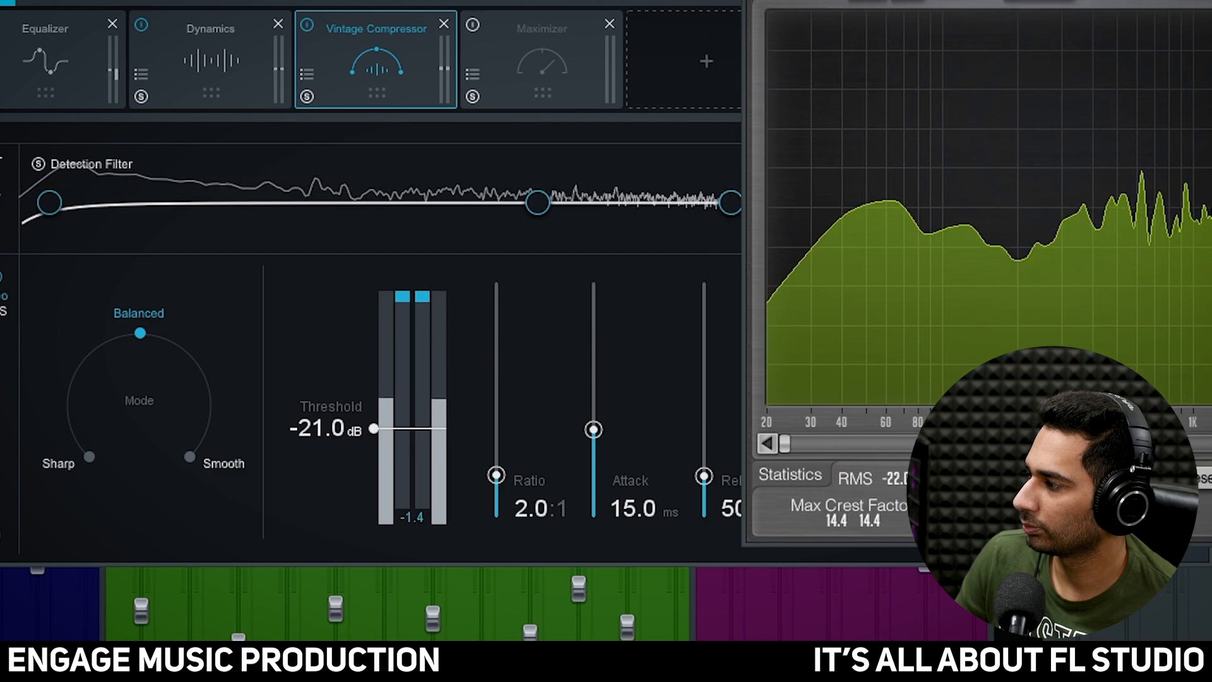
drag(407, 1, 126, 0)
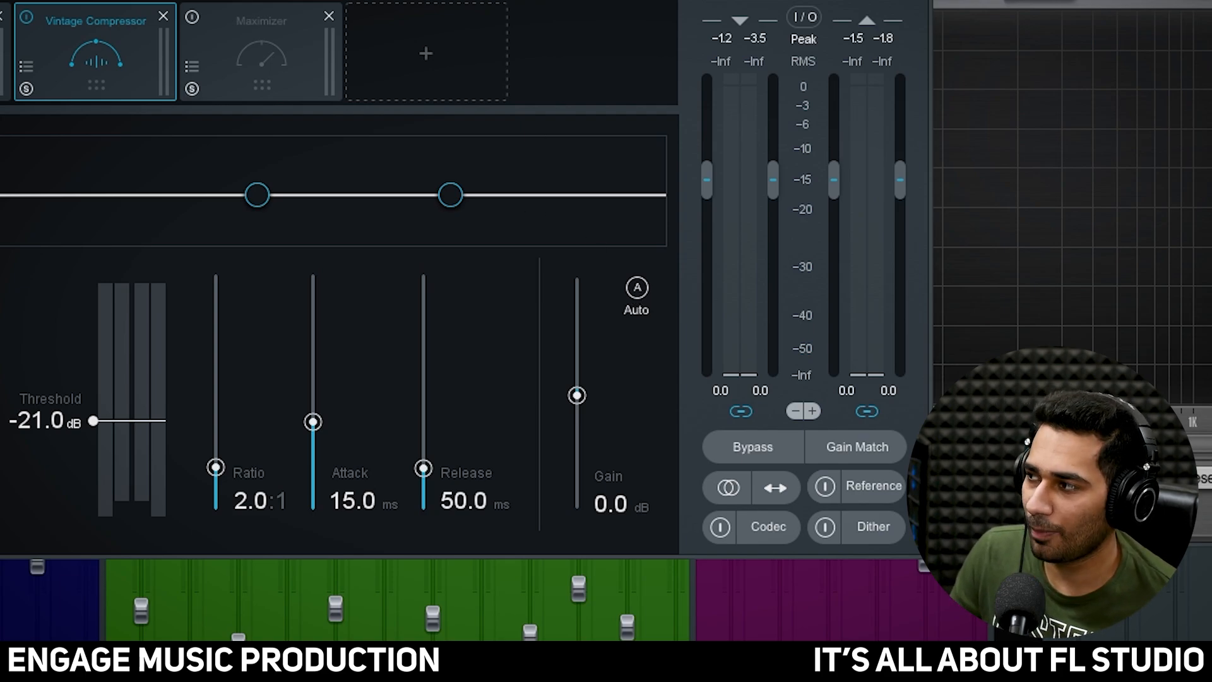
key(space)
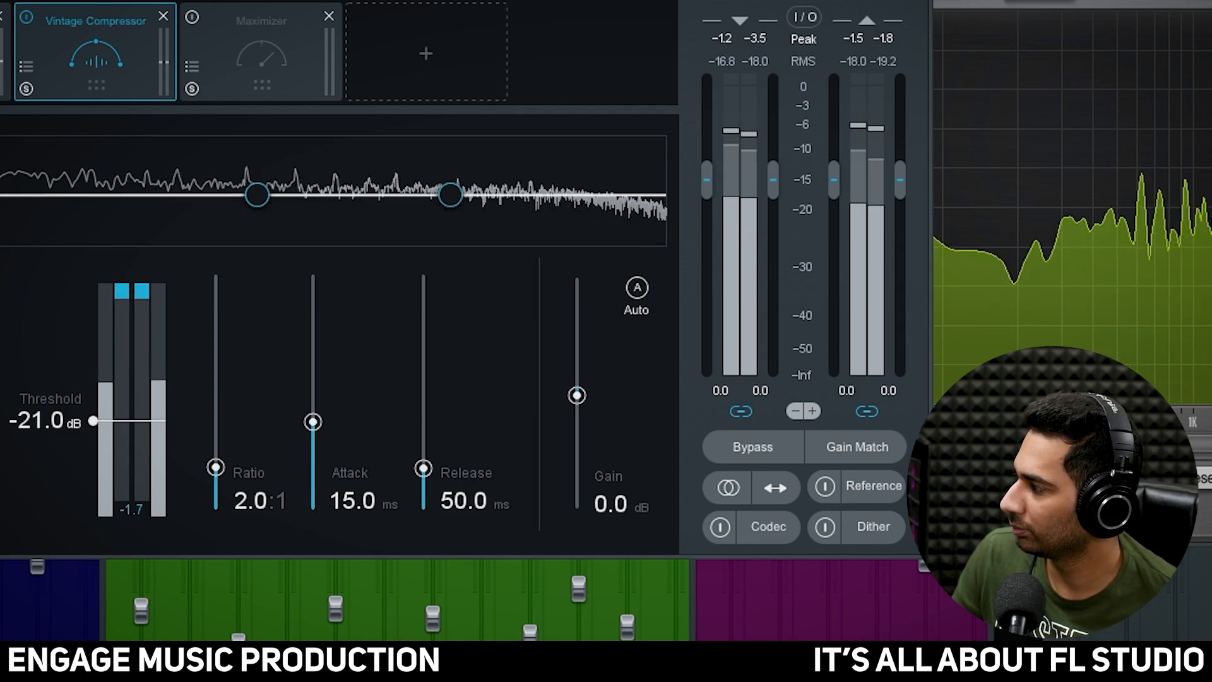
click(1203, 478)
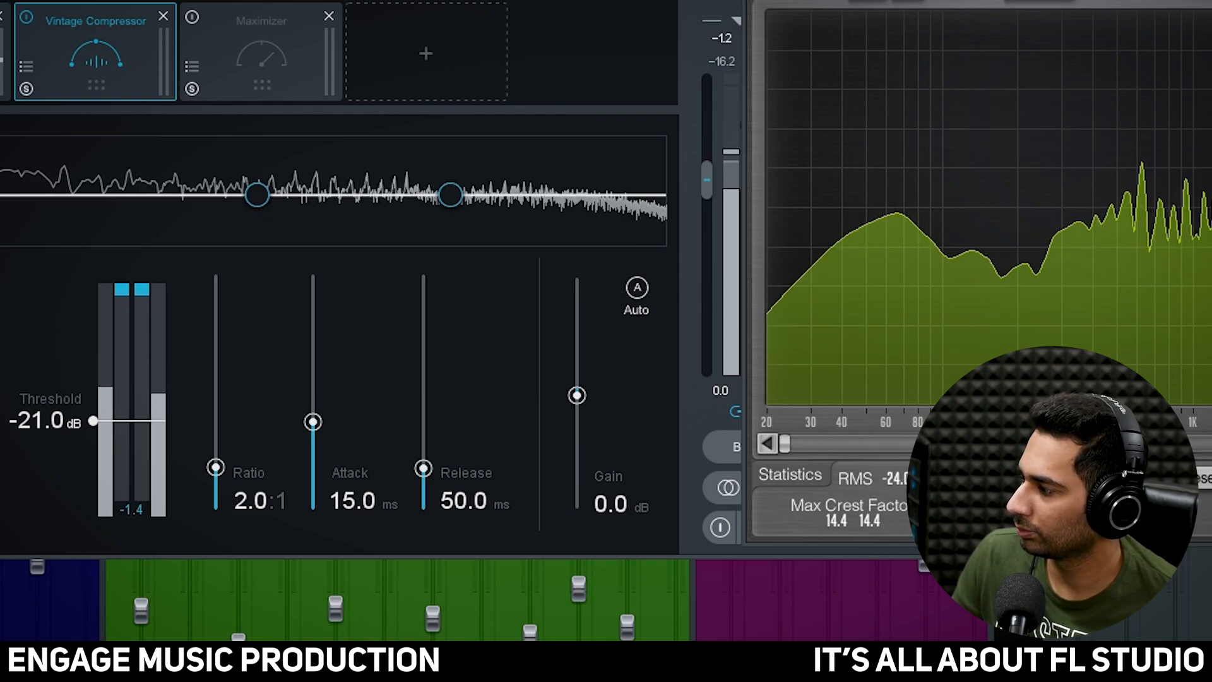
key(space)
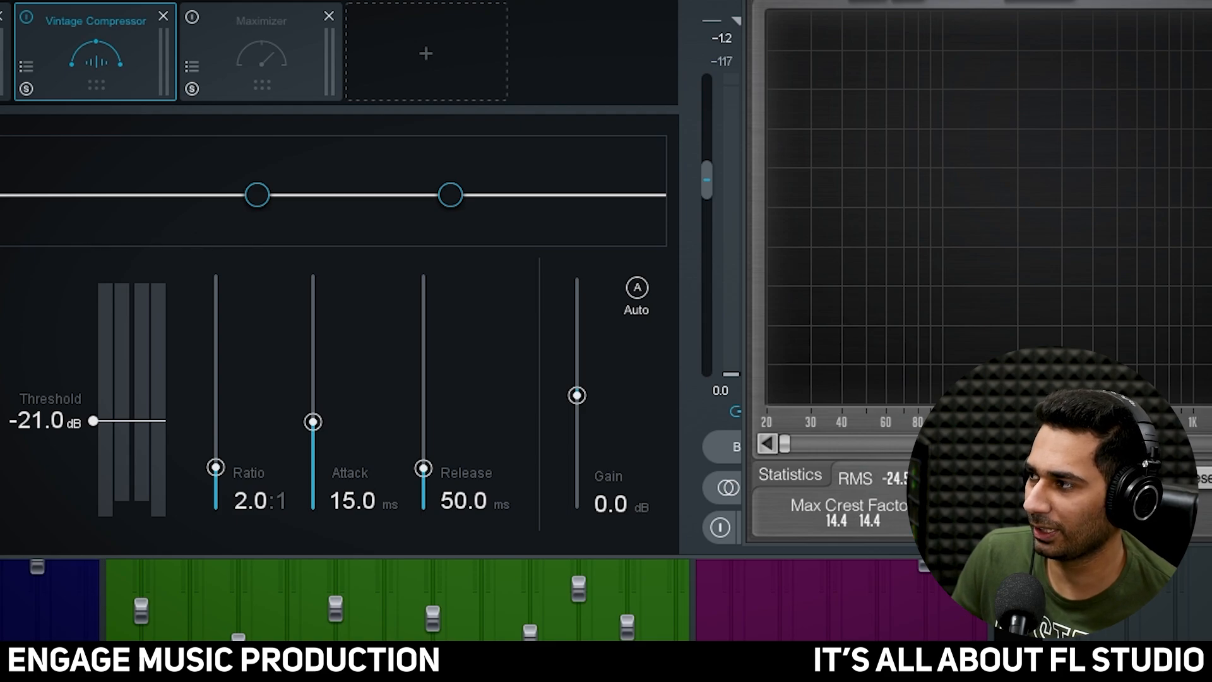
Audition Vintage Compressor attack times up to 100 ms during playback and set the attack to 26 ms
key(space)
click(317, 418)
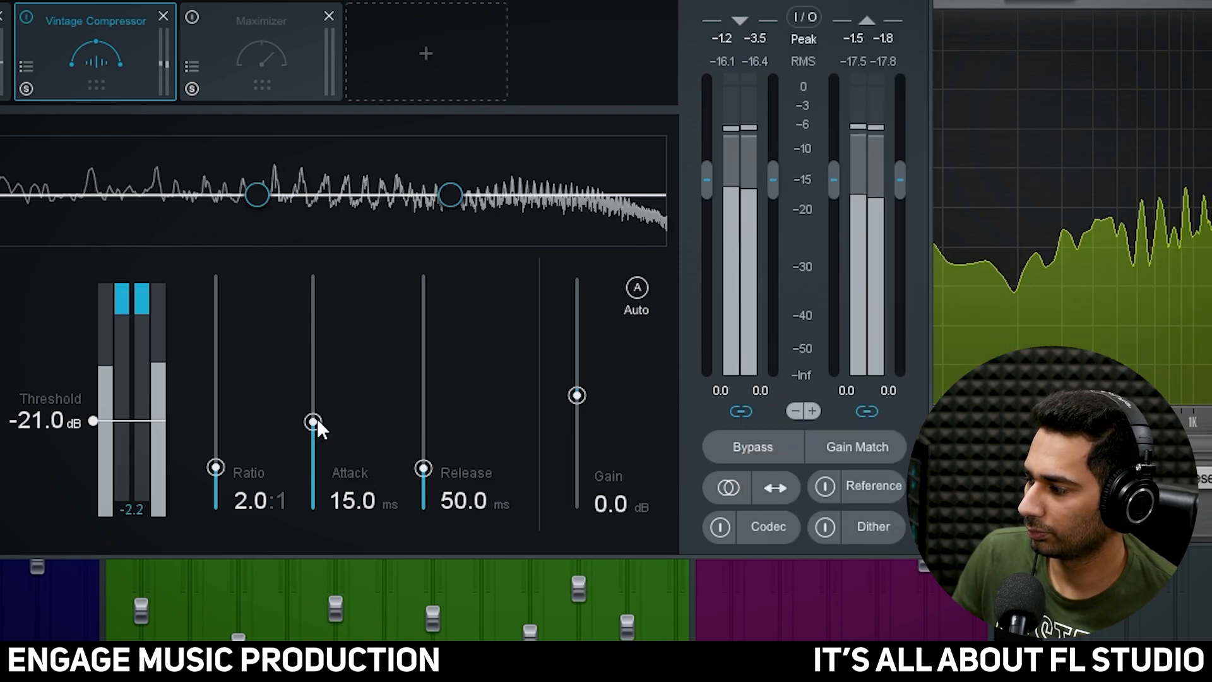
drag(317, 418, 328, 246)
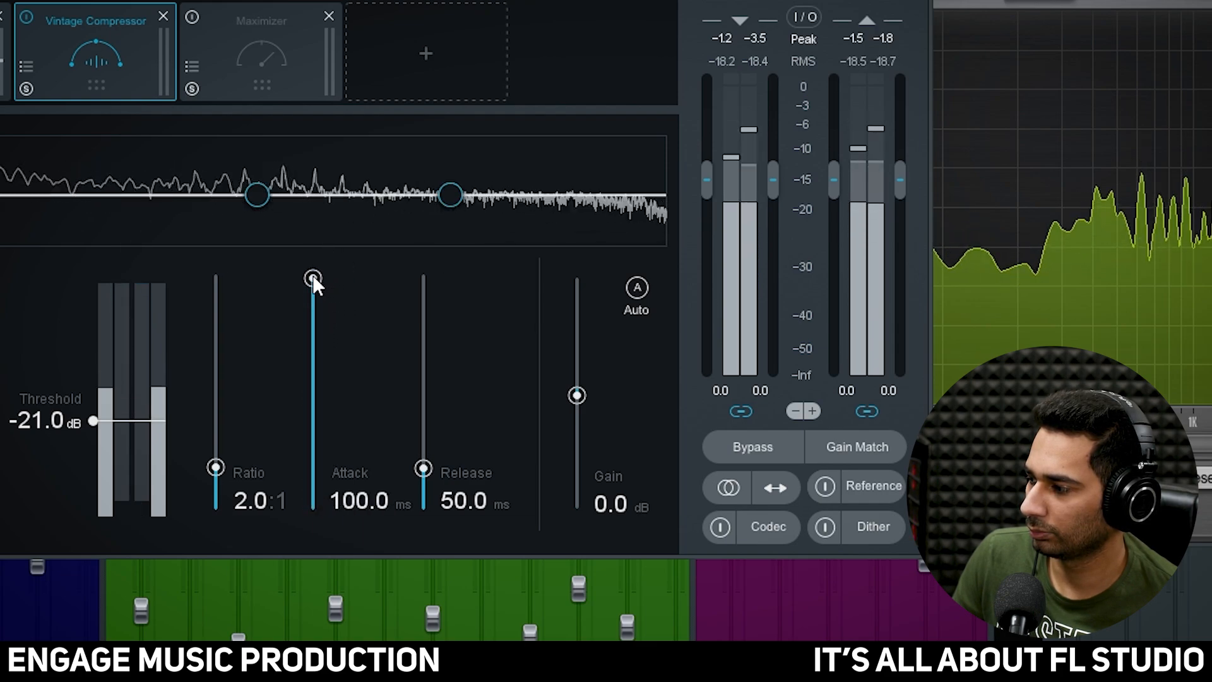
drag(313, 279, 405, 381)
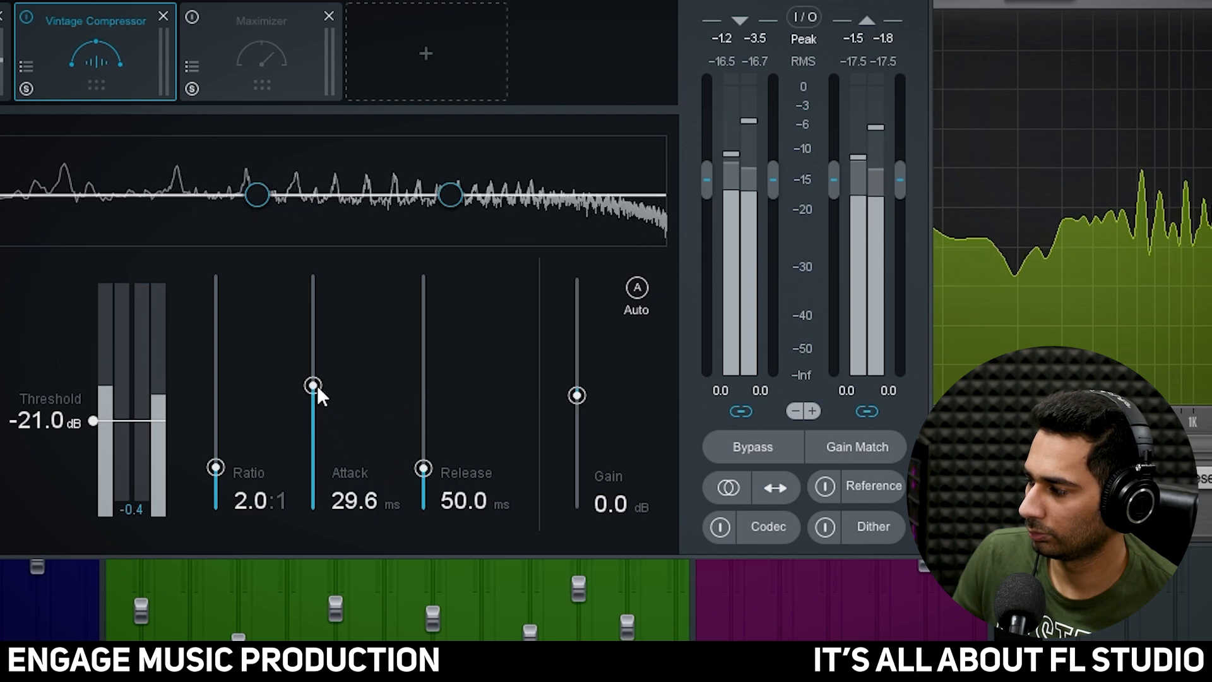
drag(317, 389, 333, 392)
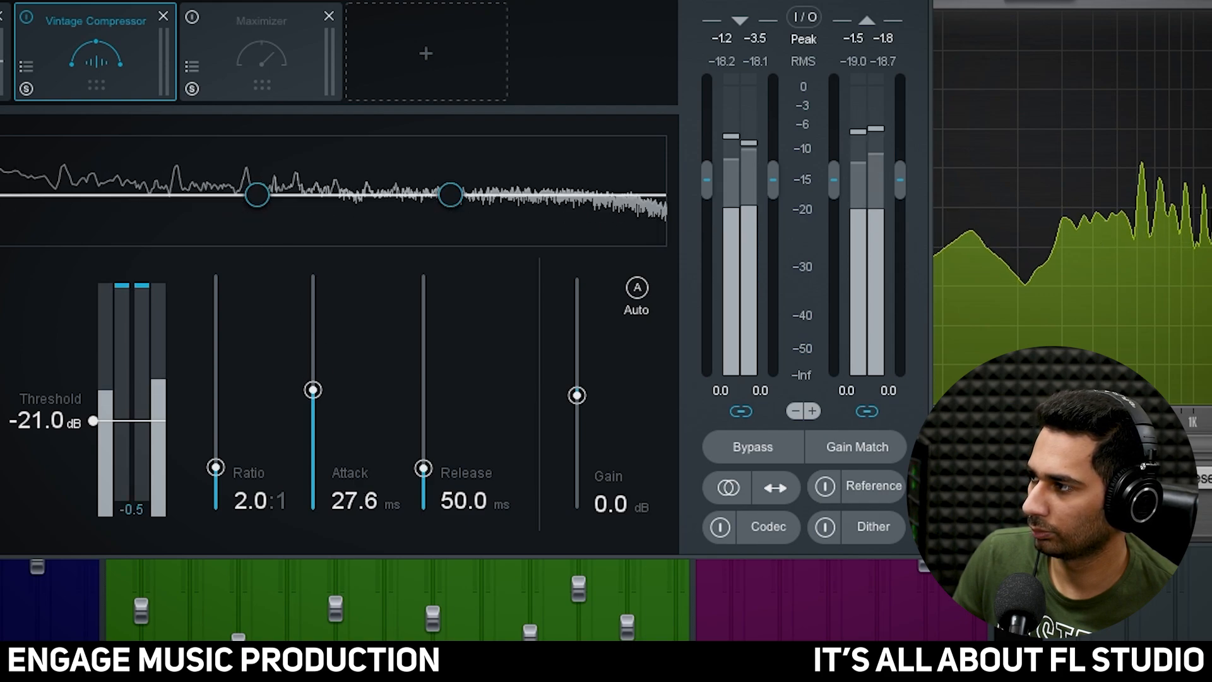
double_click(359, 499)
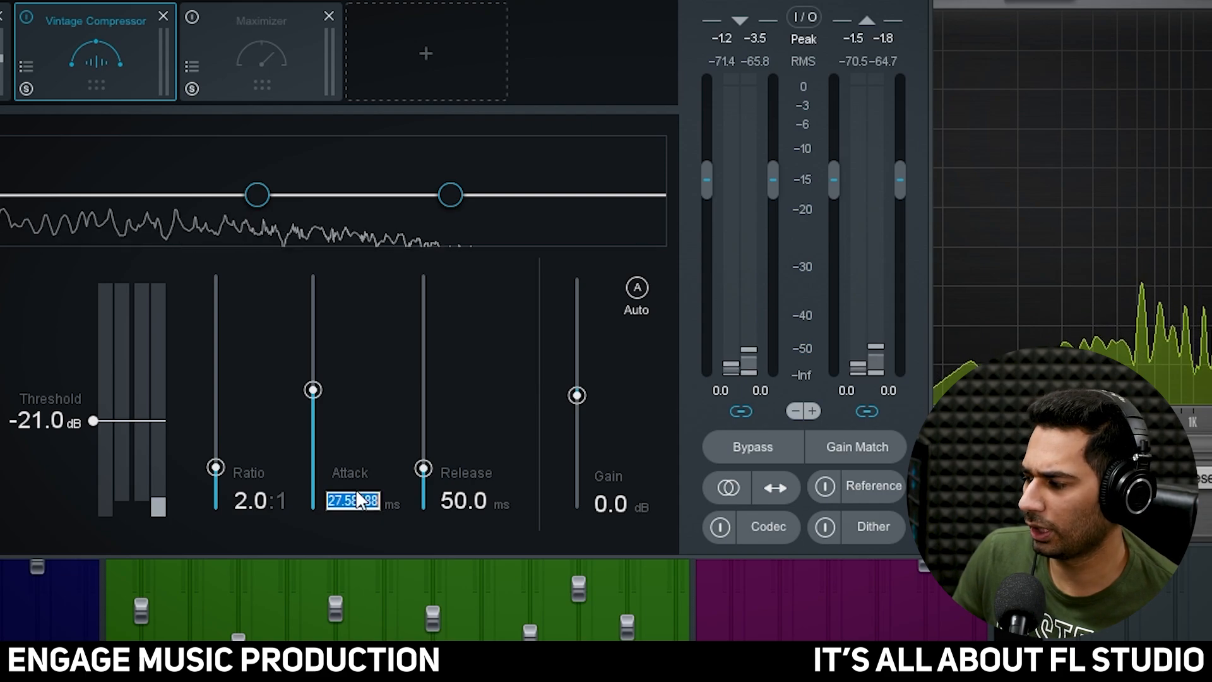
text(26)
key(Return)
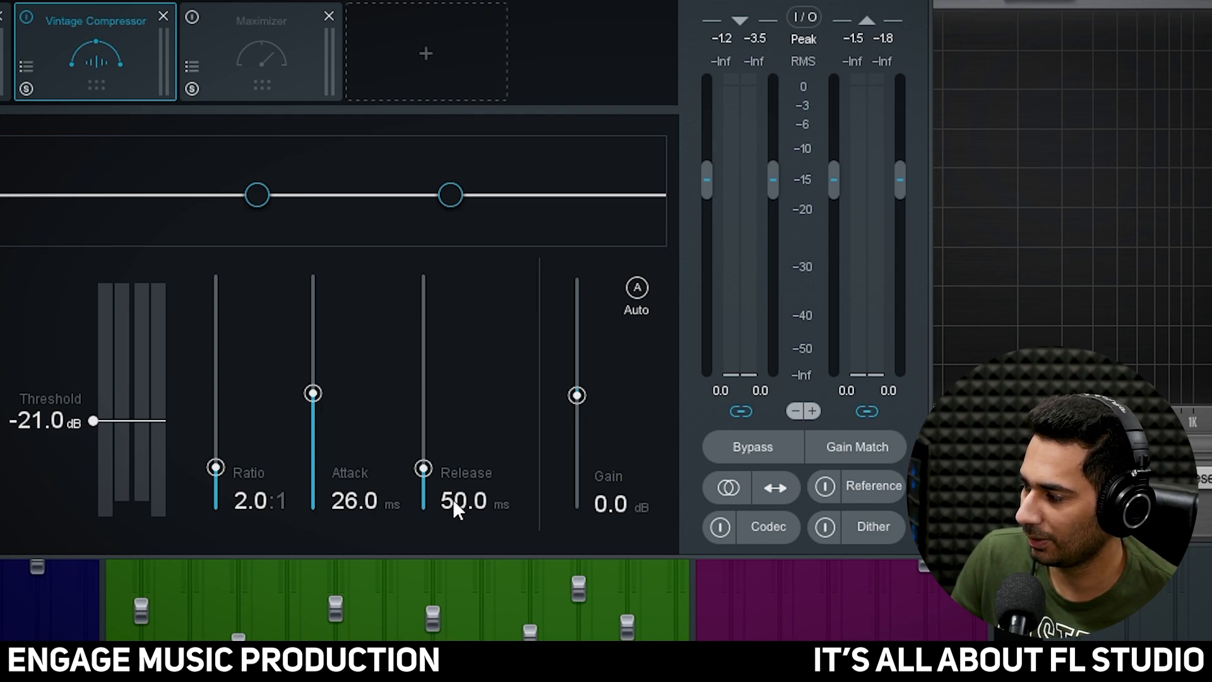
Set the Vintage Compressor release to 60 ms and lower its threshold to -22.0 dB during playback
key(Return)
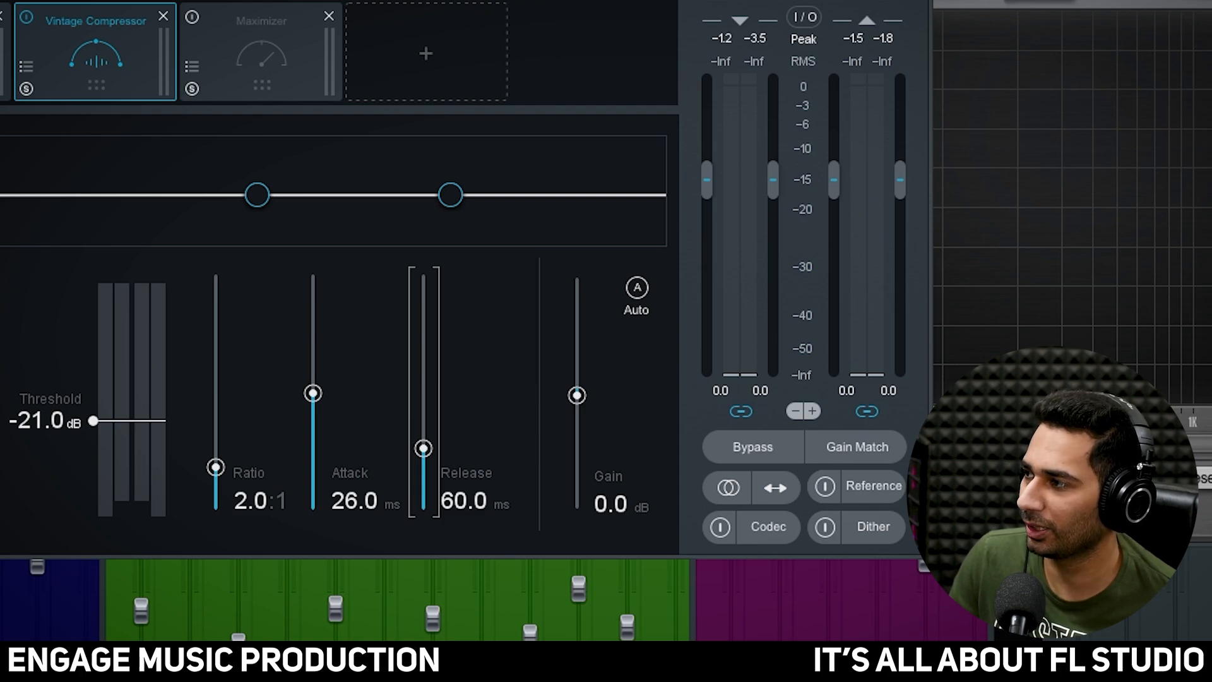
key(space)
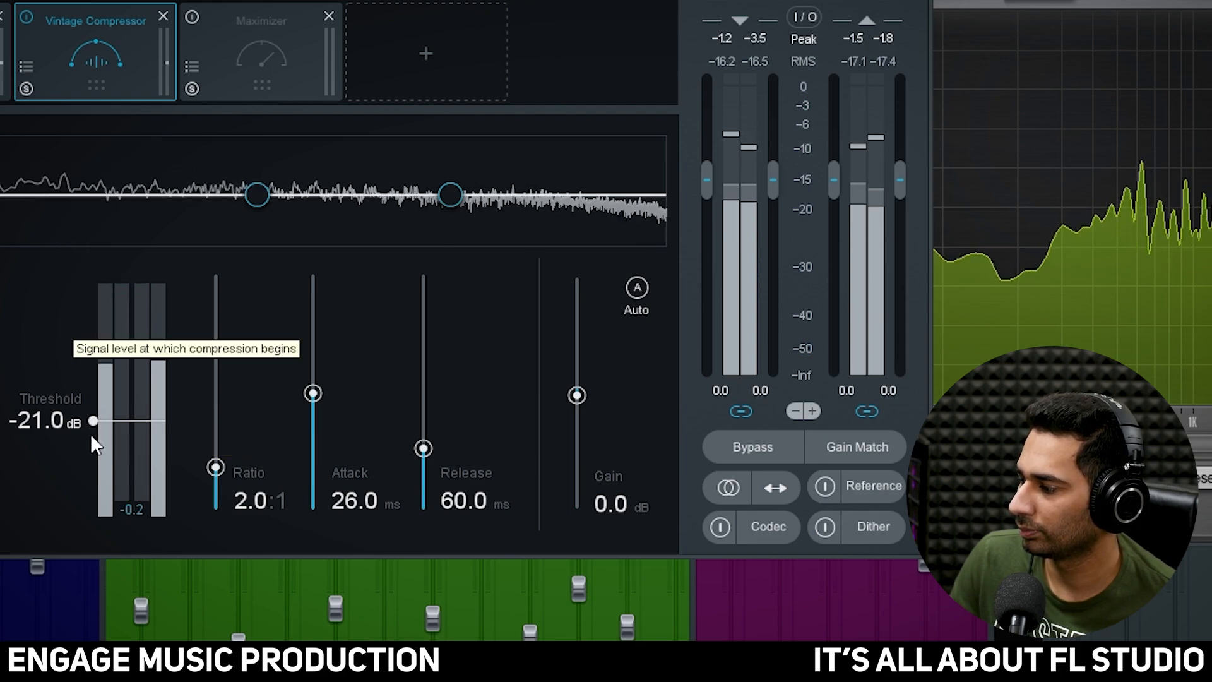
scroll(82, 423, down, 1)
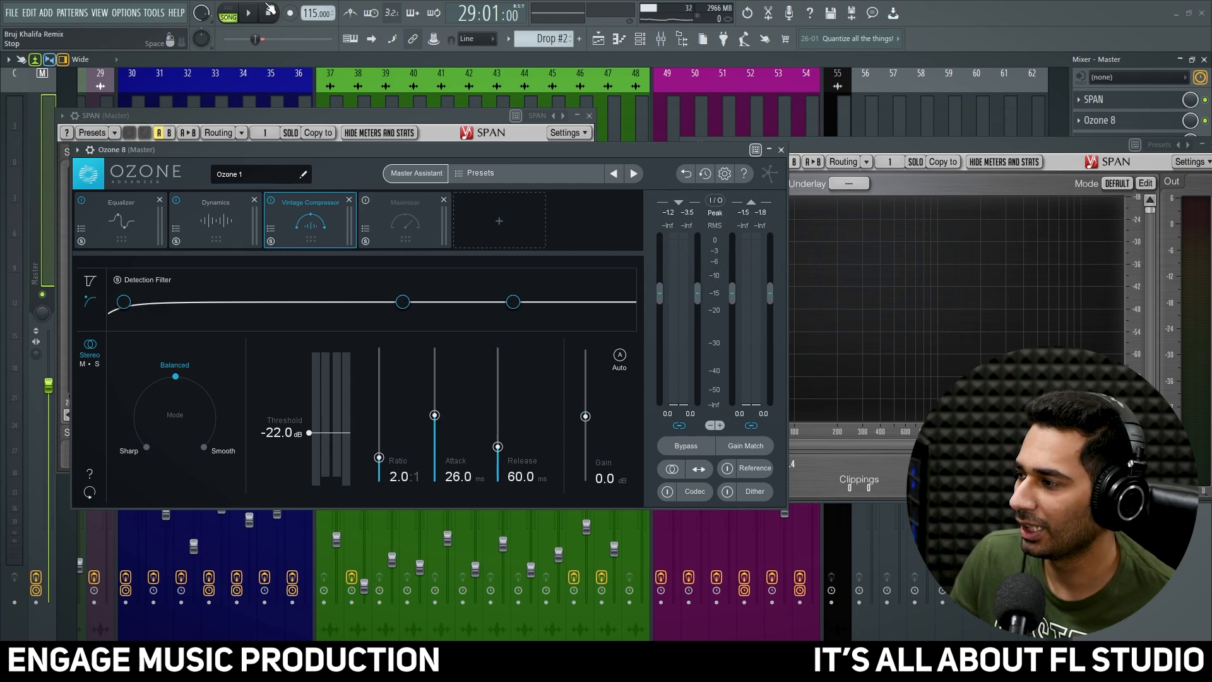
Add an Exciter module before the Maximizer and set its band crossovers to about 121 Hz, 1.52 kHz and 12.0 kHz
click(498, 223)
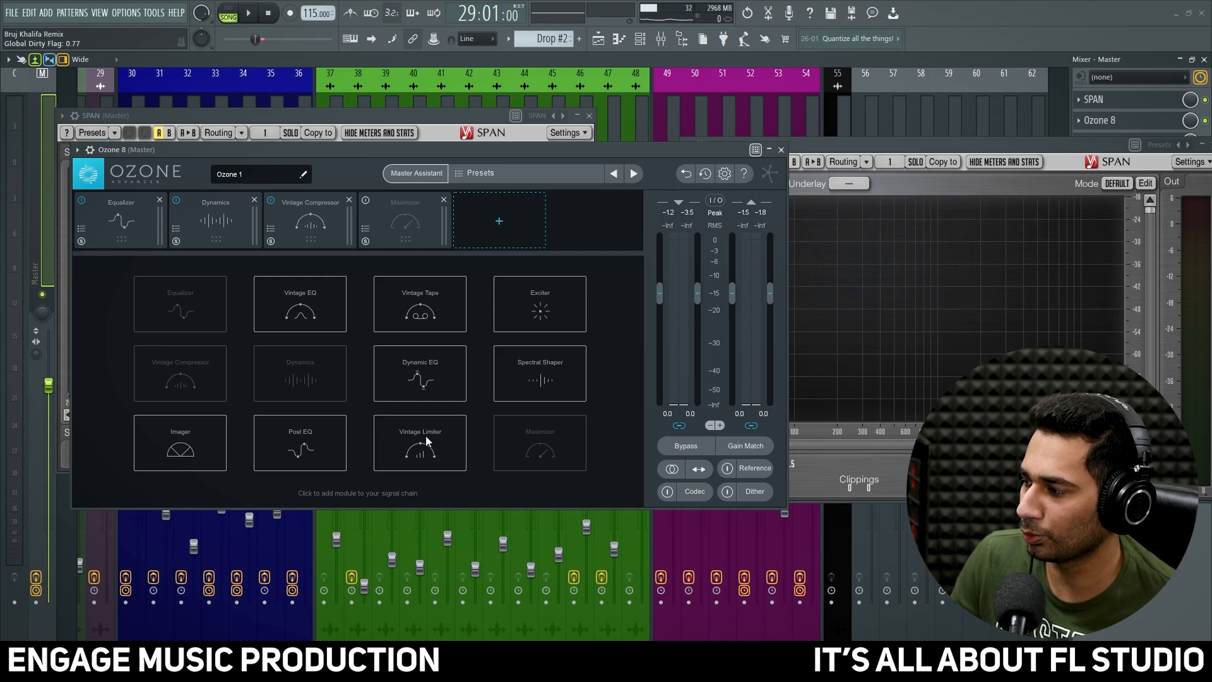
click(559, 310)
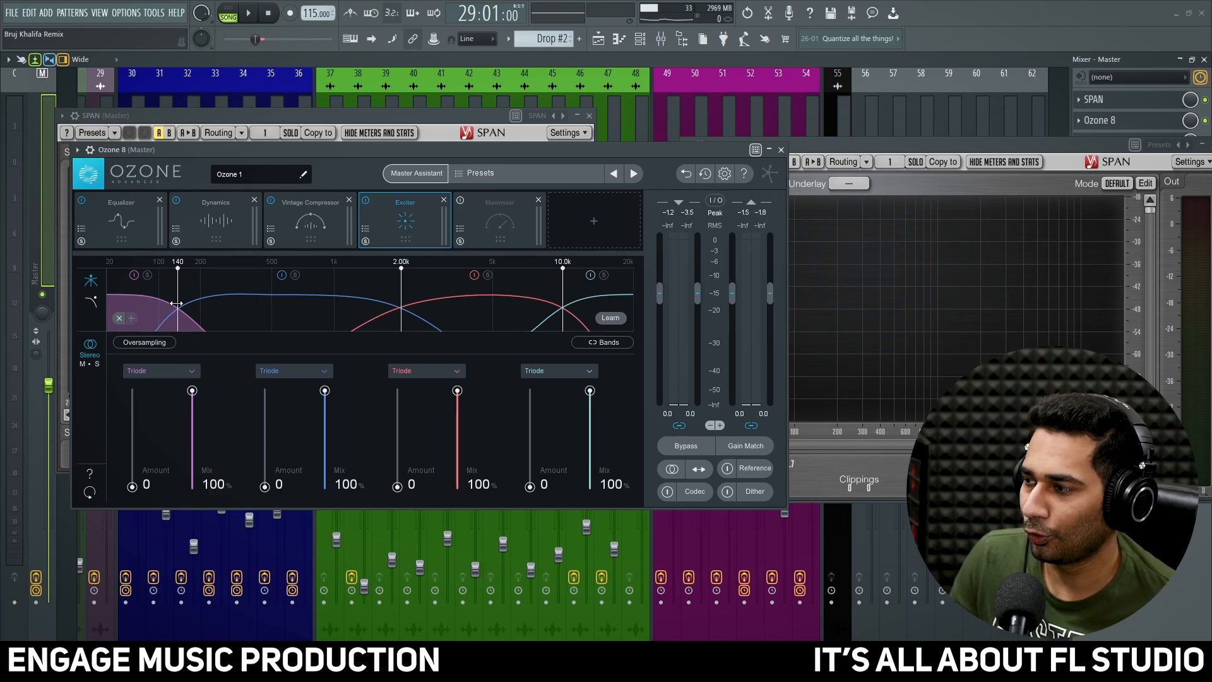
drag(178, 303, 169, 303)
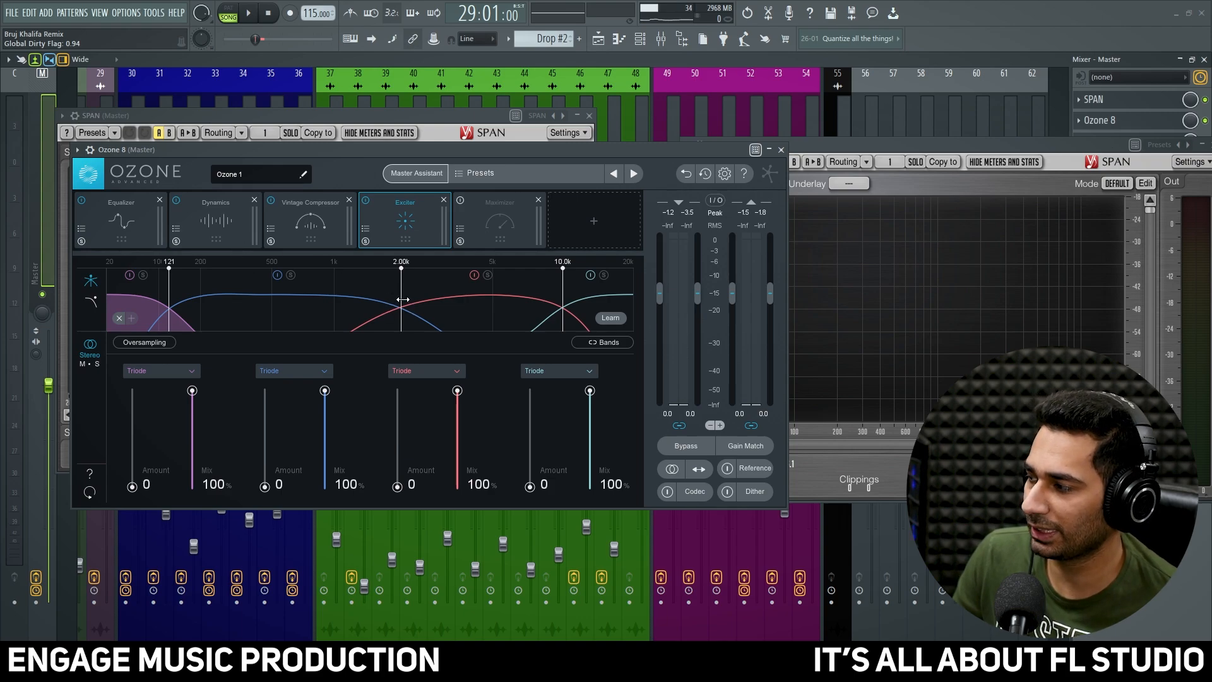
drag(402, 299, 375, 299)
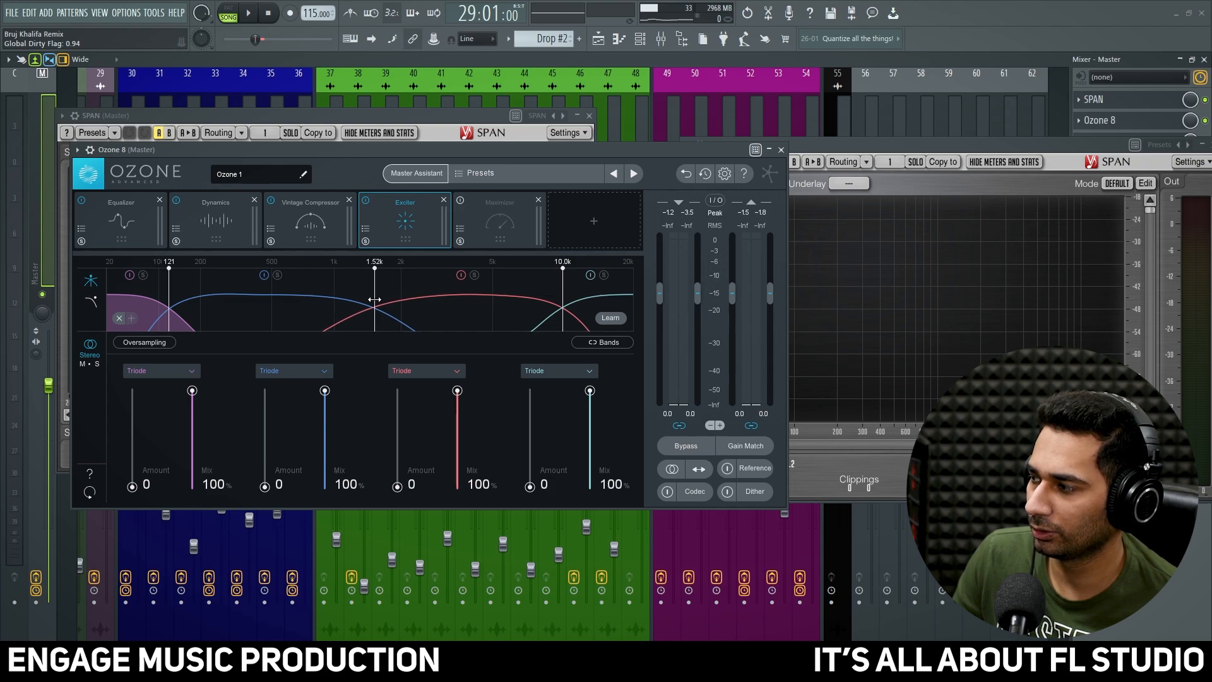
drag(561, 303, 581, 301)
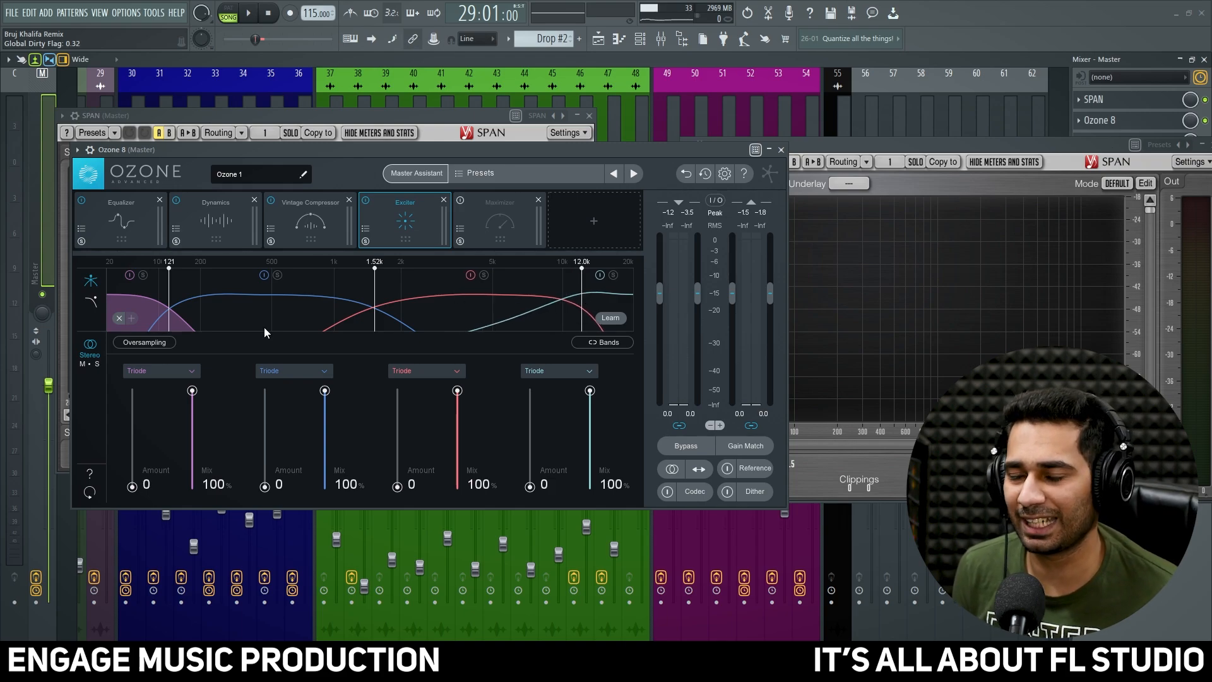
During playback, set the Exciter amount to 2.3 on the highest band and 1.9 on the upper-mid band
click(256, 13)
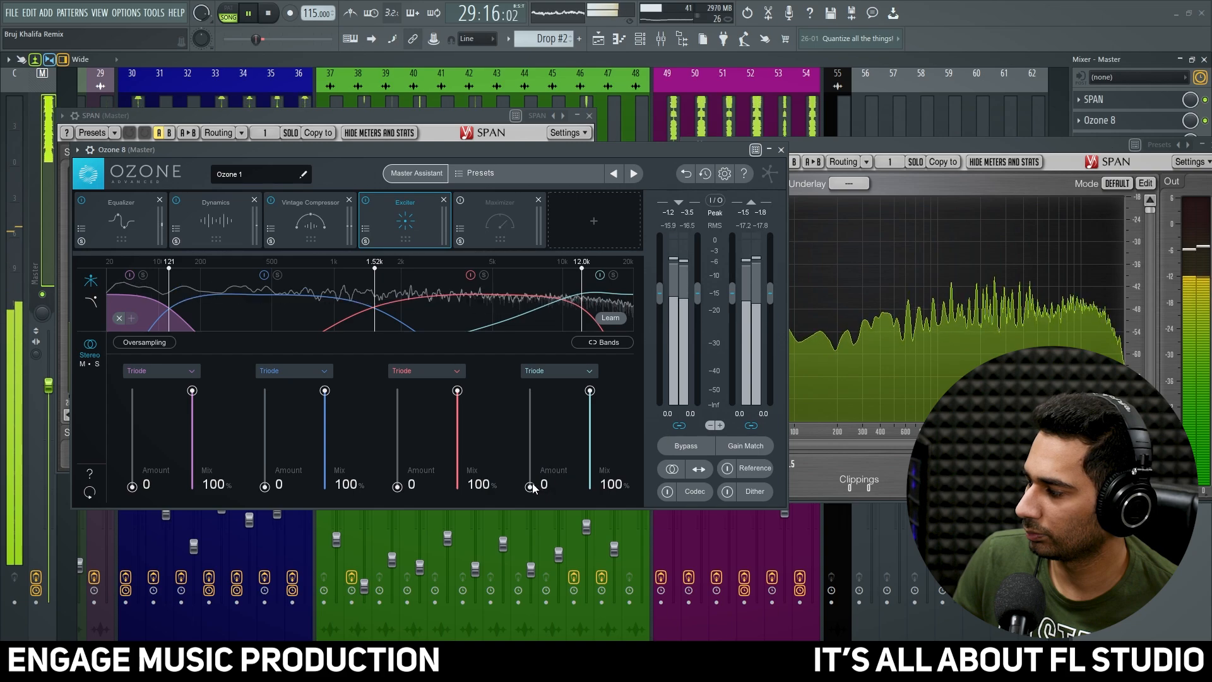
mouse_move(532, 488)
mouse_down()
mouse_move(534, 436)
mouse_move(541, 473)
mouse_up()
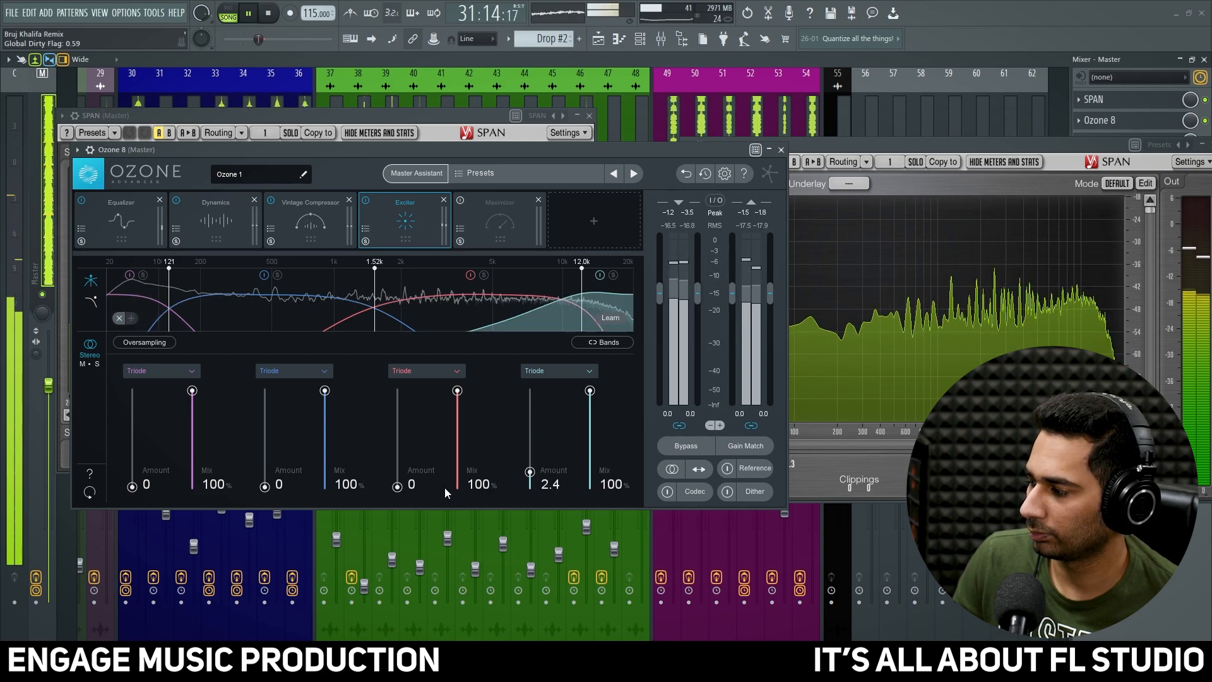
mouse_move(397, 487)
mouse_down()
mouse_move(402, 468)
mouse_move(409, 477)
mouse_up()
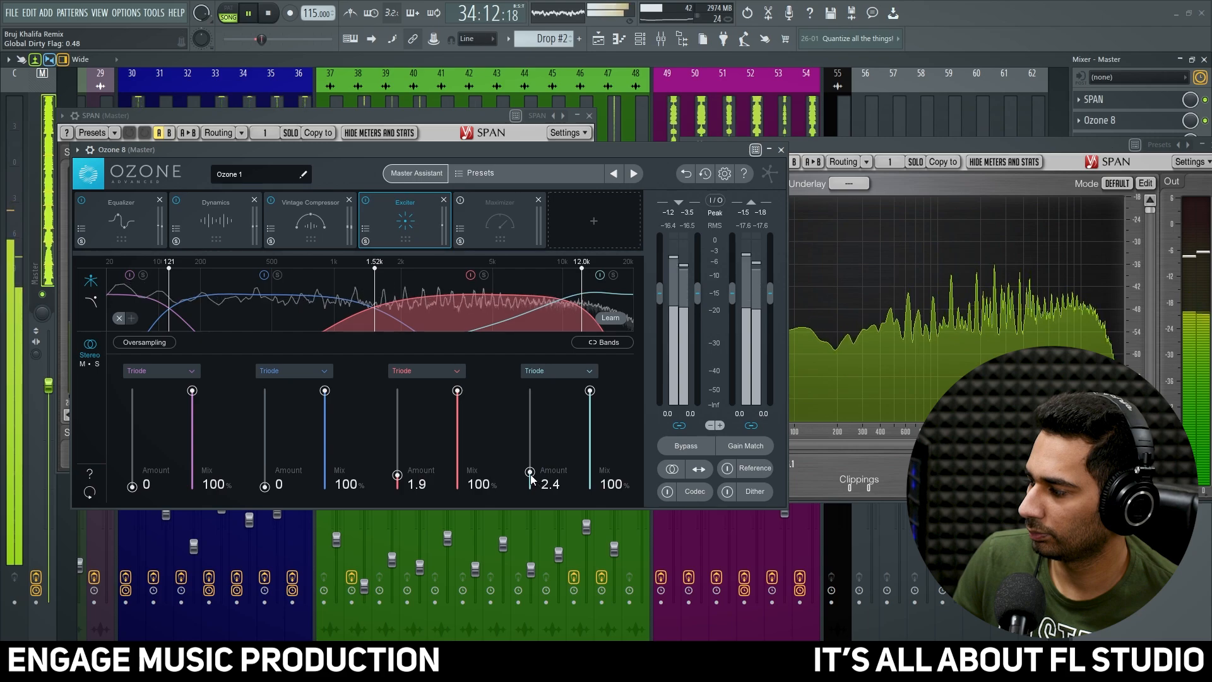
drag(531, 479, 531, 481)
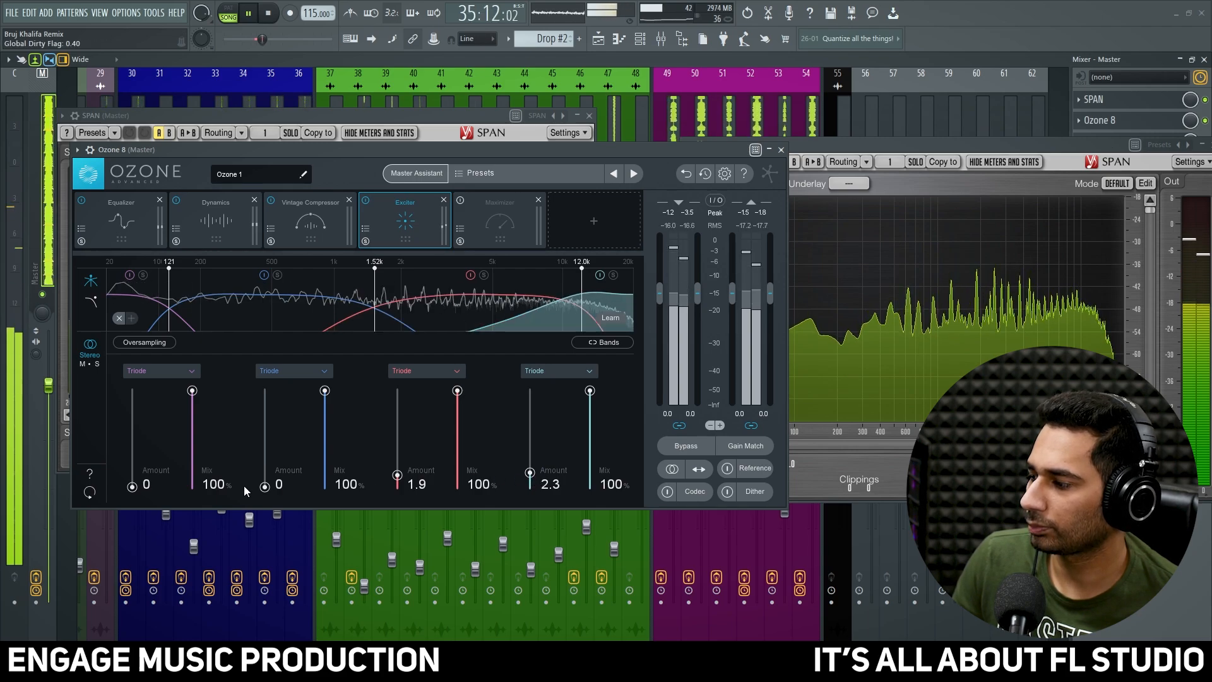
Audition Exciter amounts up to 15 on the lowest band while watching SPAN during playback, and bring the amount down to 2.0
drag(132, 487, 149, 460)
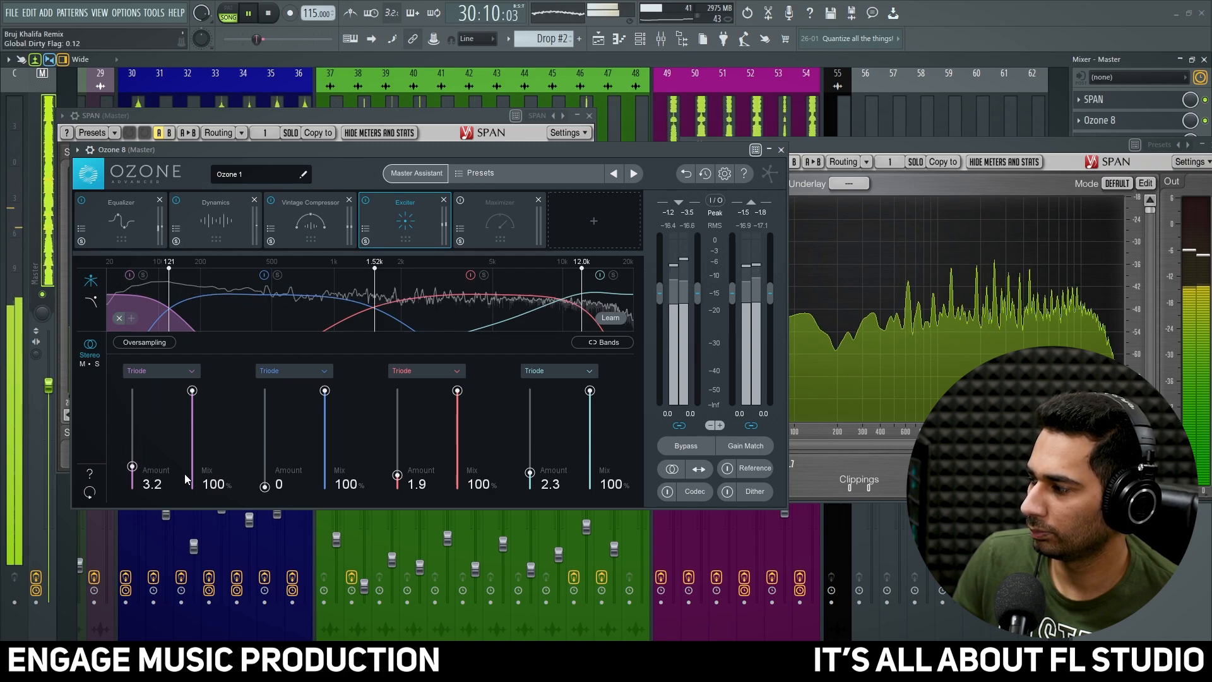
click(844, 146)
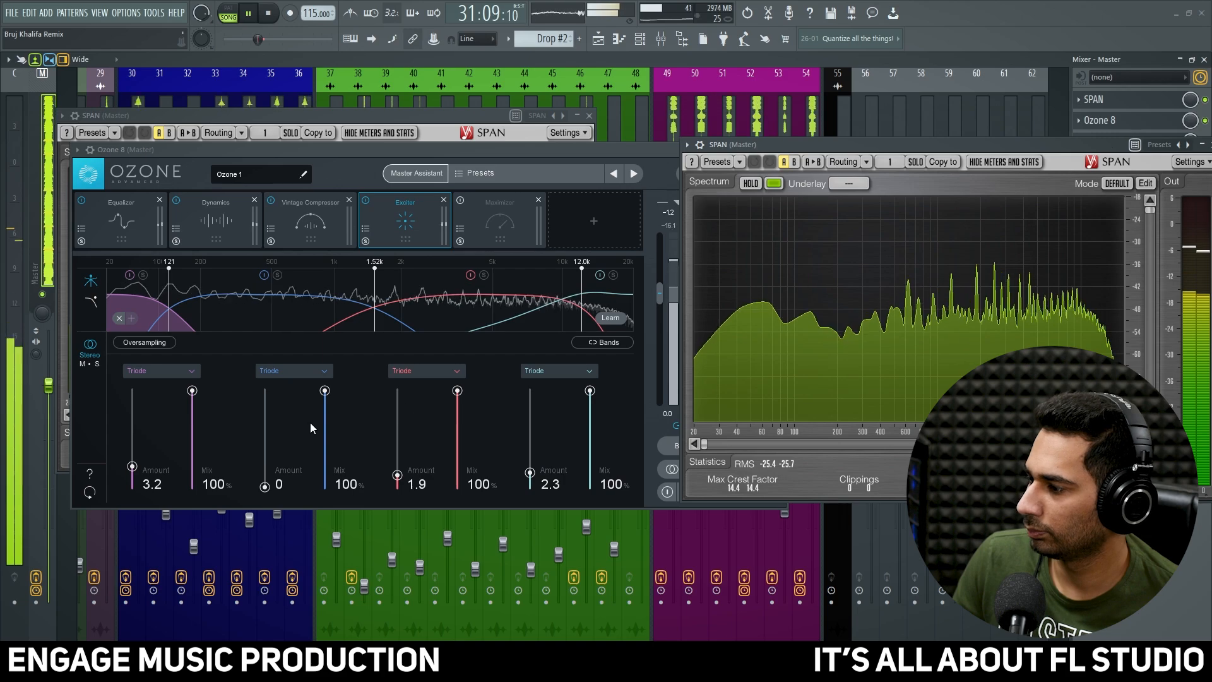
drag(132, 467, 133, 388)
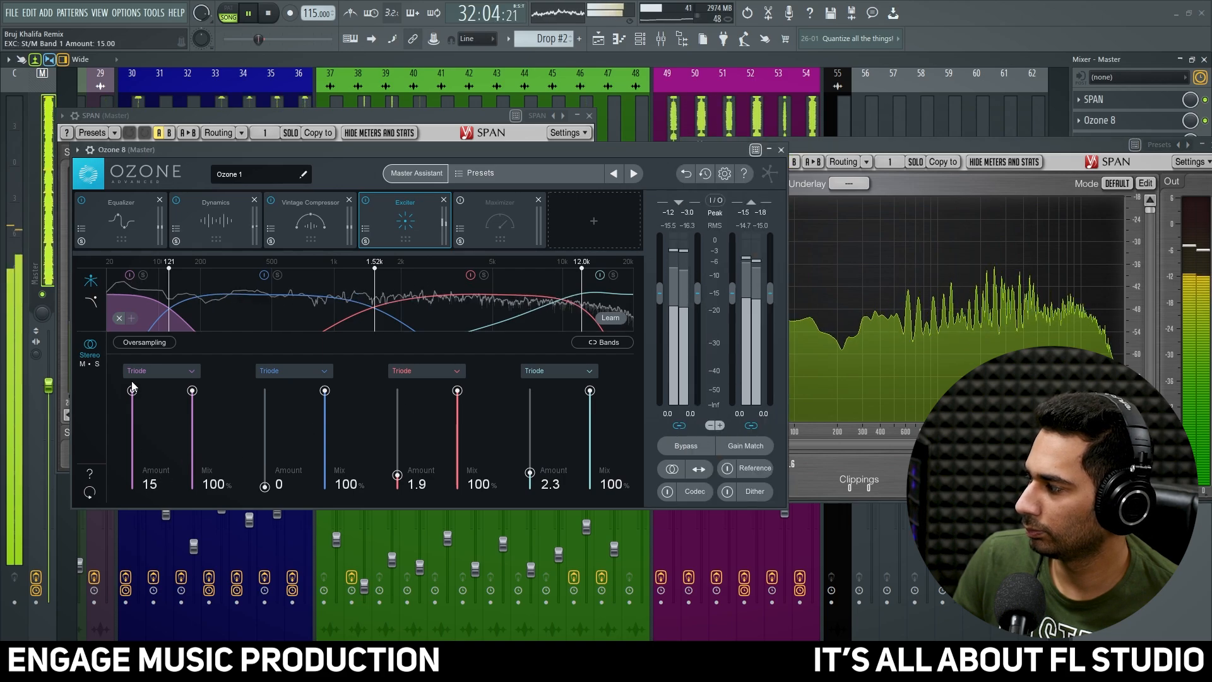
click(790, 182)
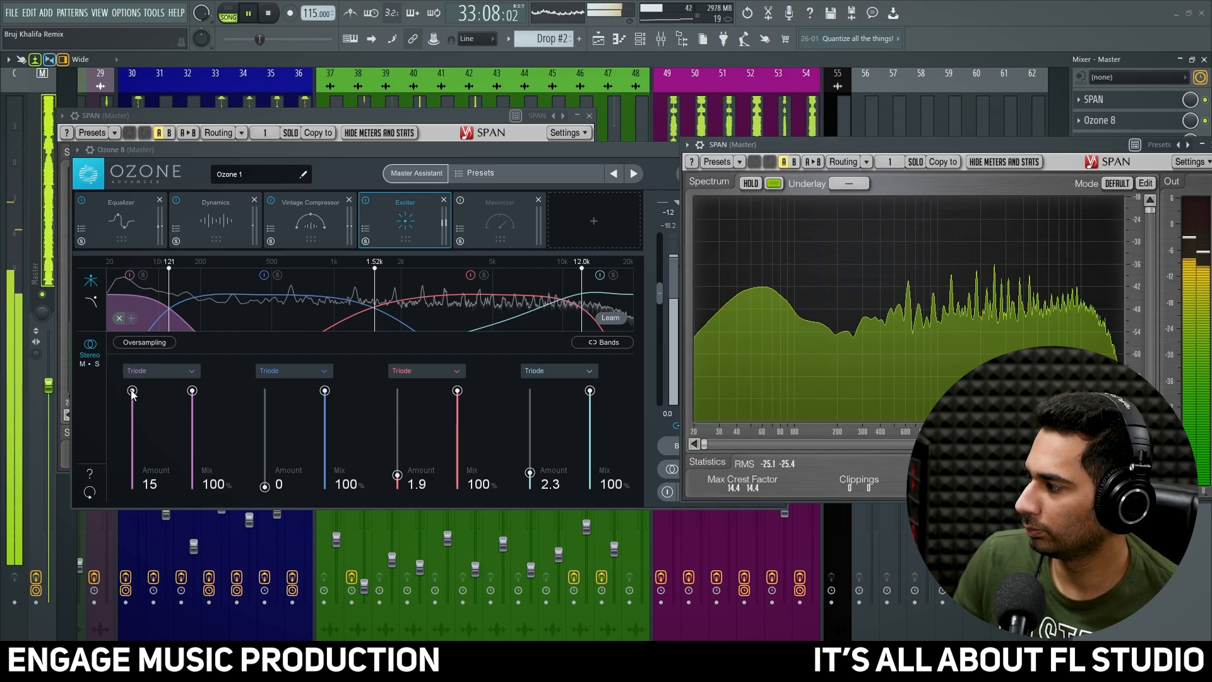
drag(132, 392, 144, 456)
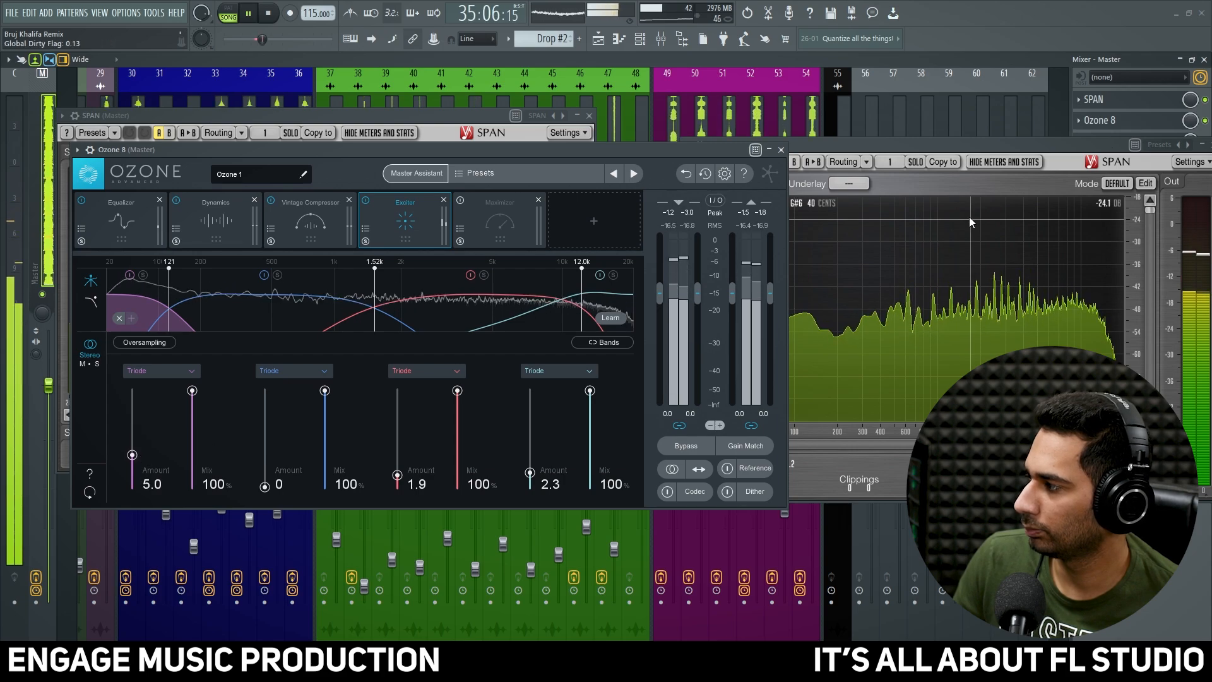
click(885, 144)
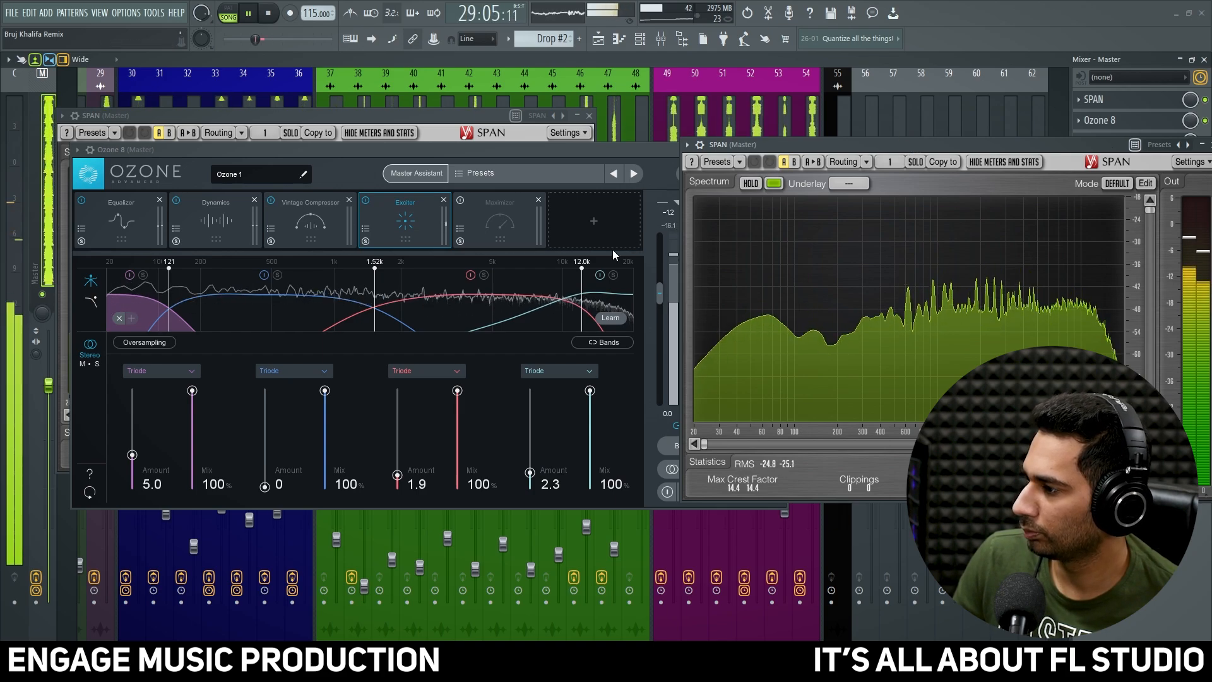
click(272, 14)
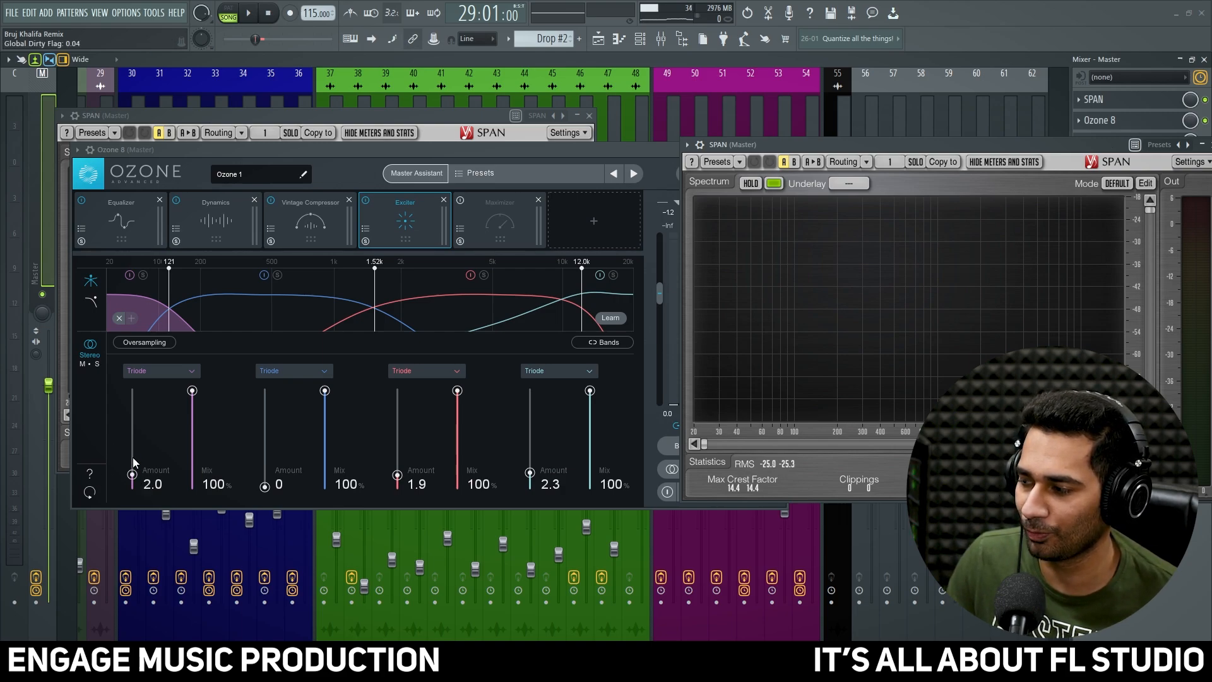
Compare the lowest Exciter band enabled and bypassed during playback, and reduce its amount to 1.0
click(251, 13)
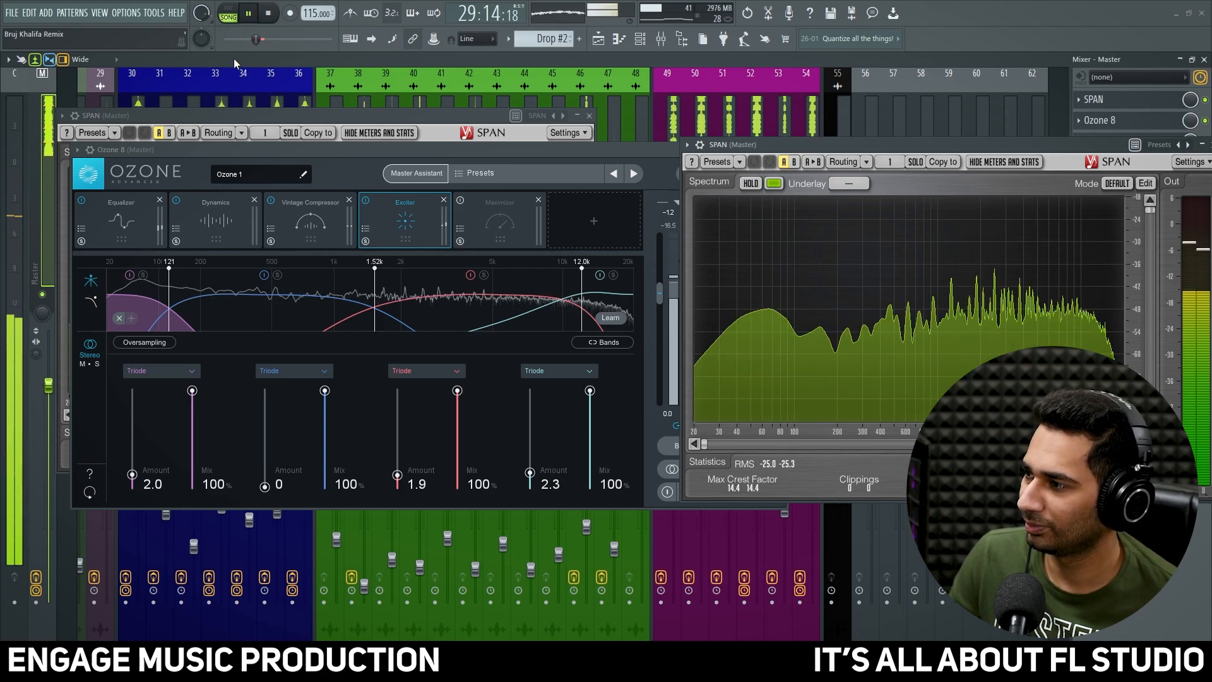
click(131, 276)
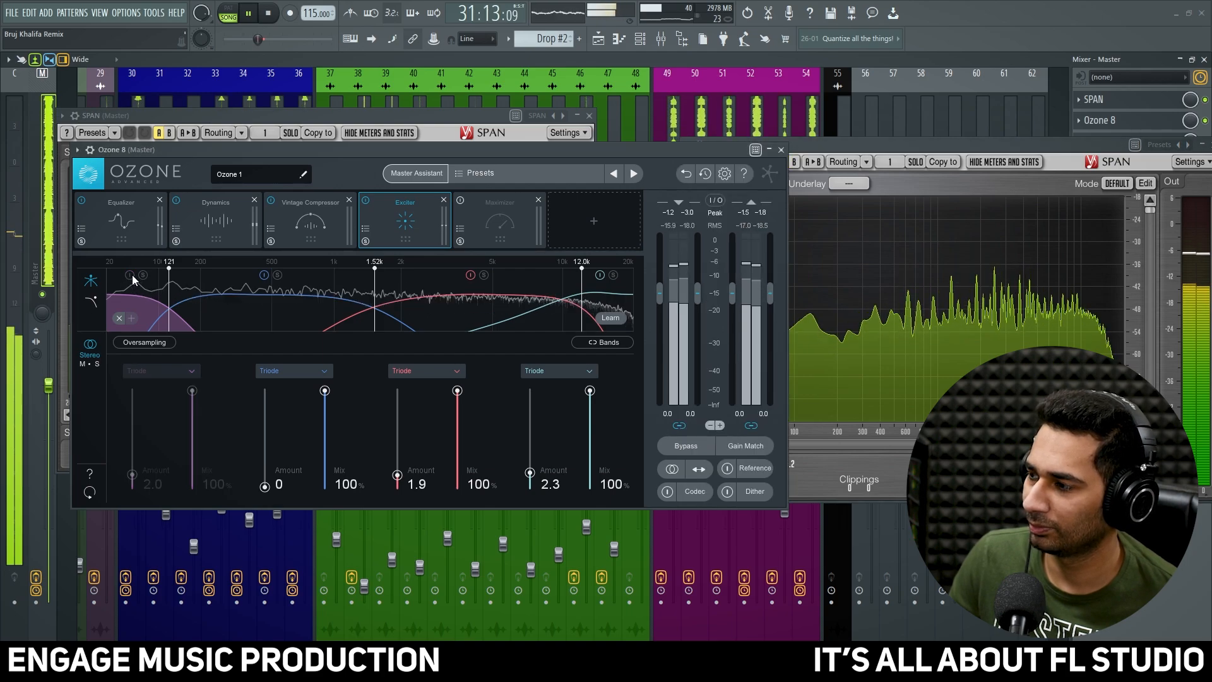
click(132, 275)
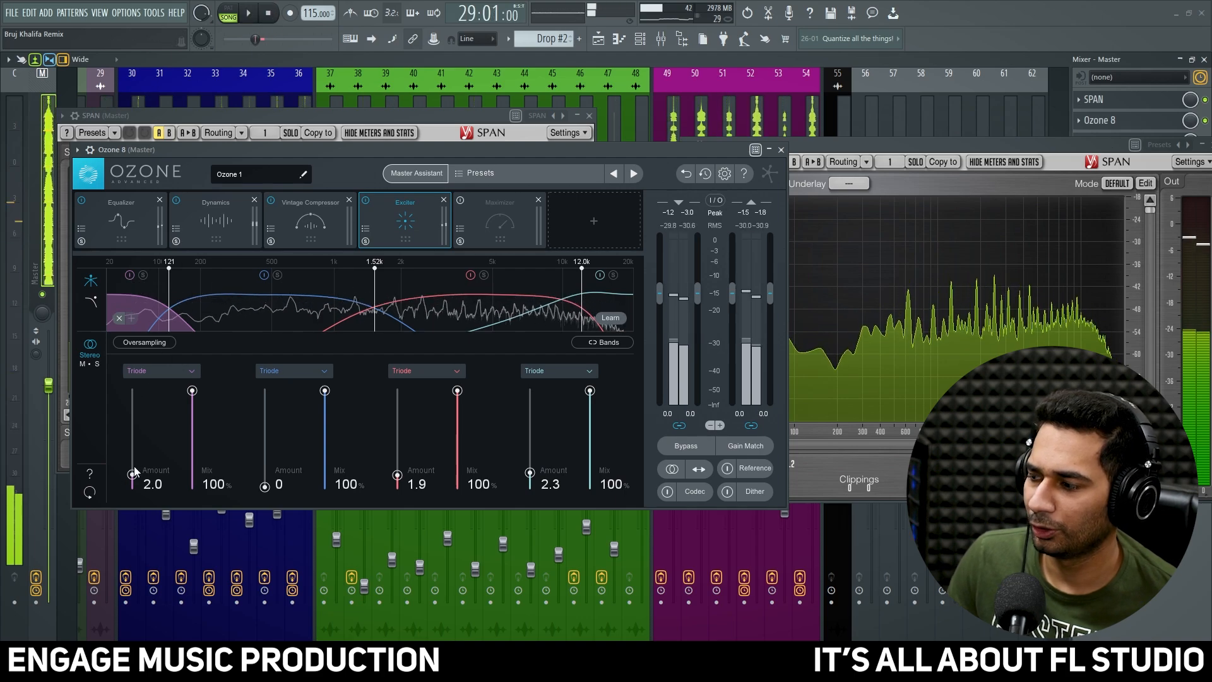
click(152, 483)
text(1)
key(Return)
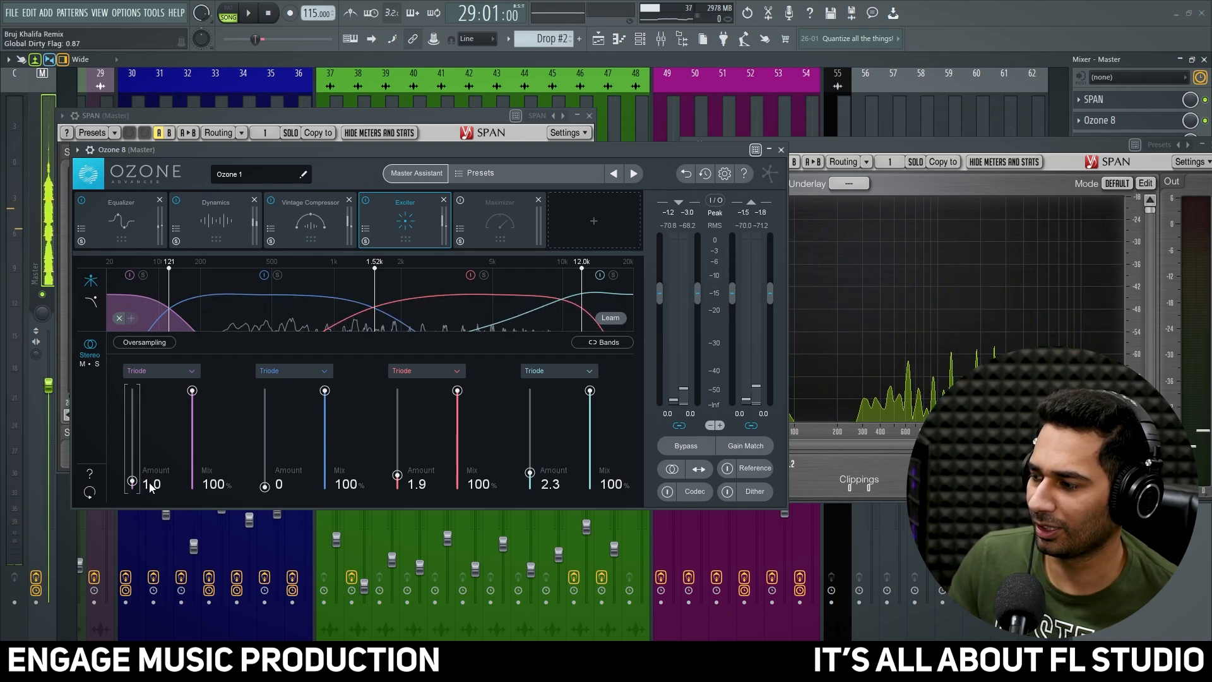
Replay the drop and compare the lowest Exciter band bypassed and re-enabled at its reduced amount
click(256, 12)
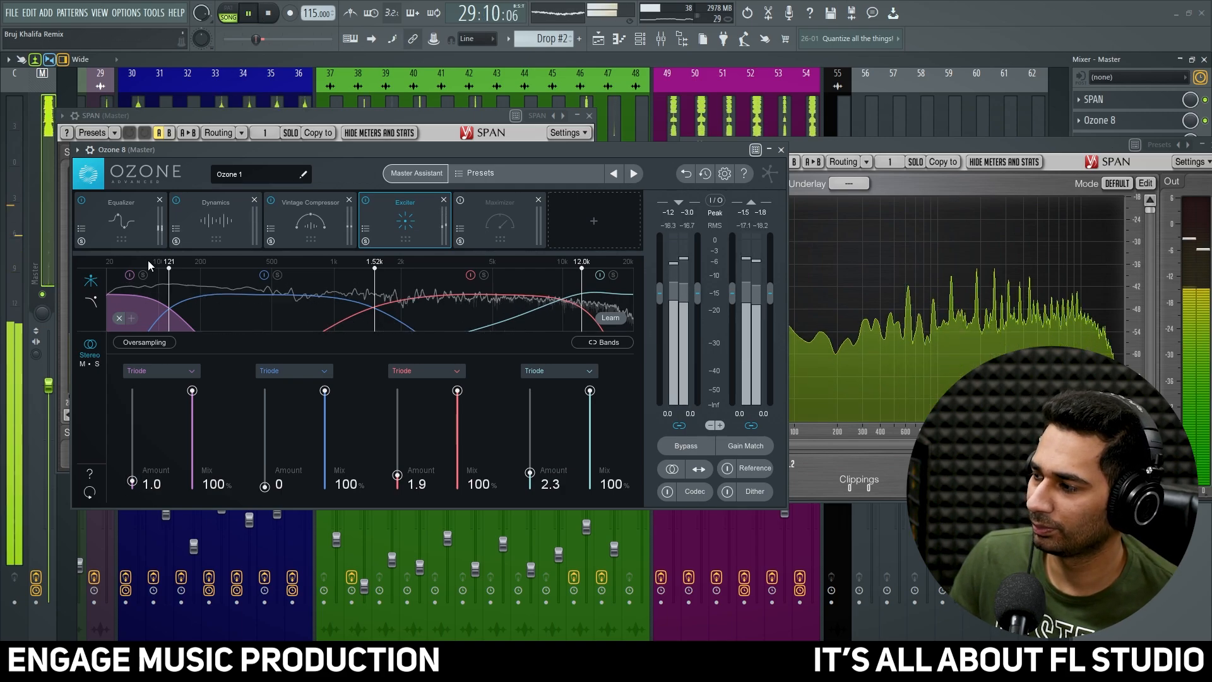
click(129, 276)
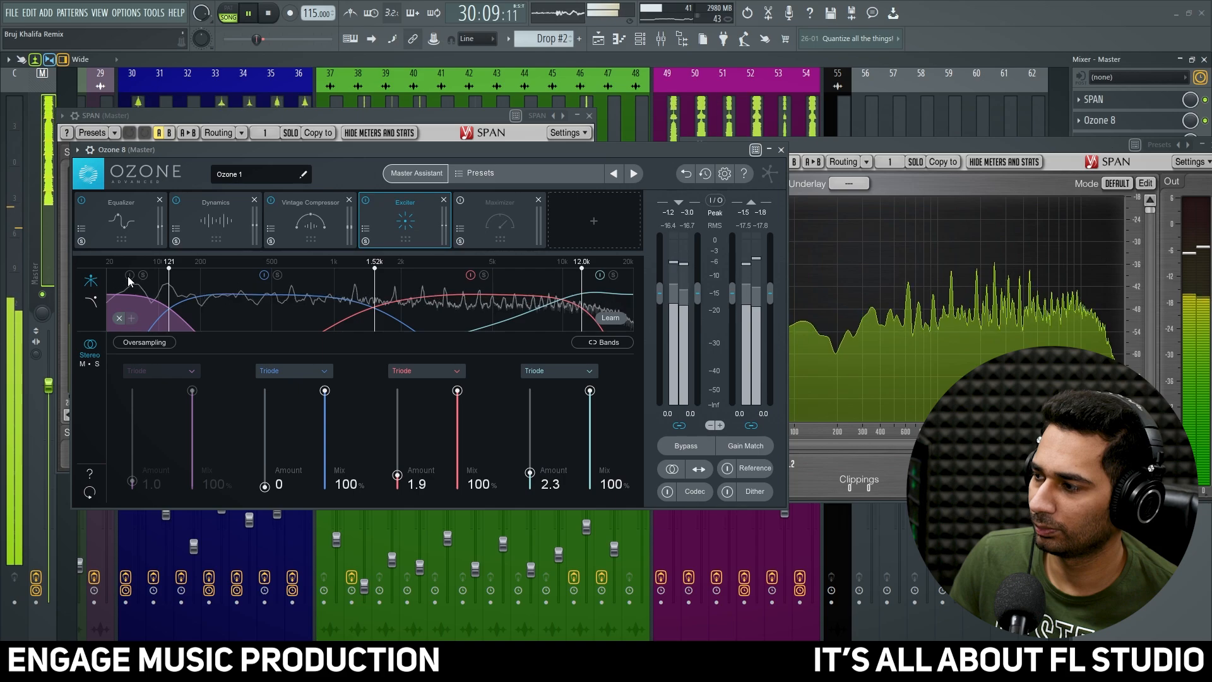
click(128, 277)
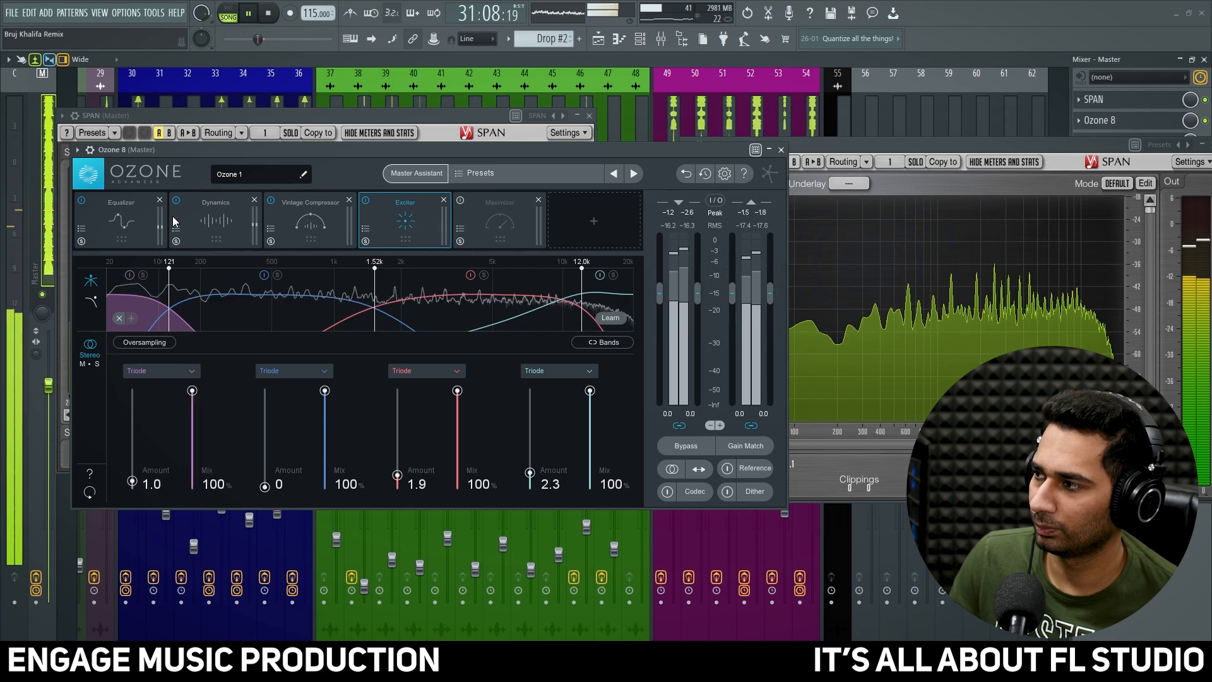
click(275, 11)
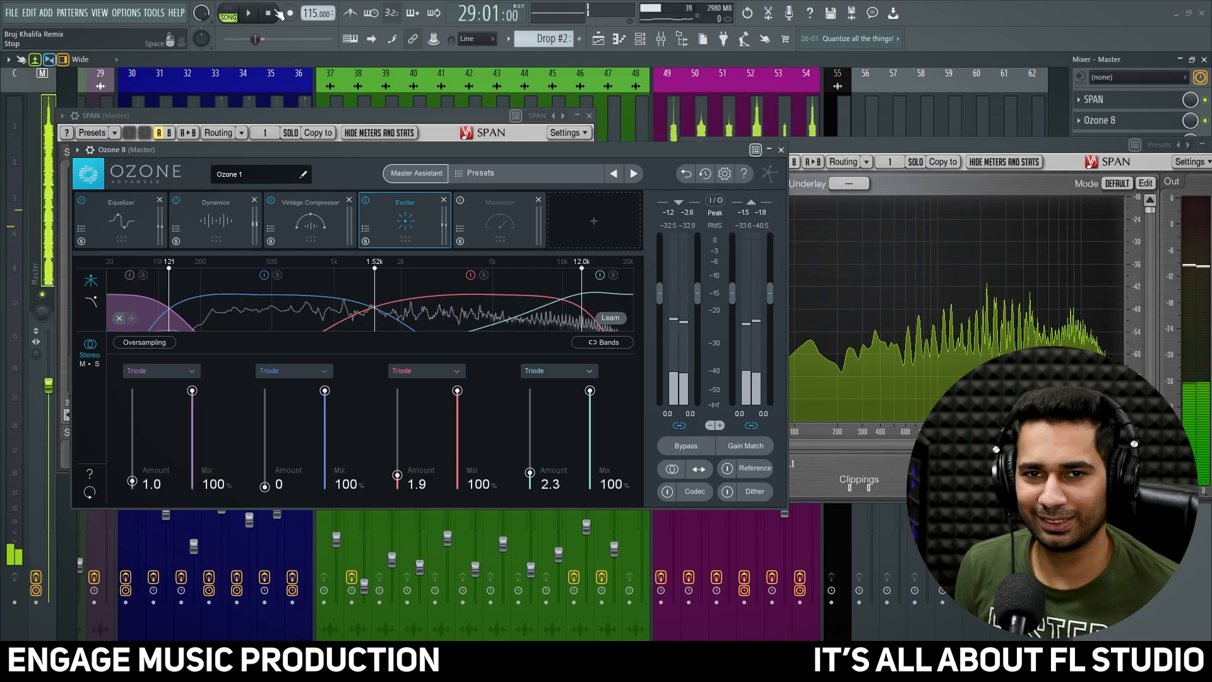
Add an Imager module and set its band crossovers to 121 Hz, 1.52 kHz and 12.0 kHz
click(593, 221)
click(592, 296)
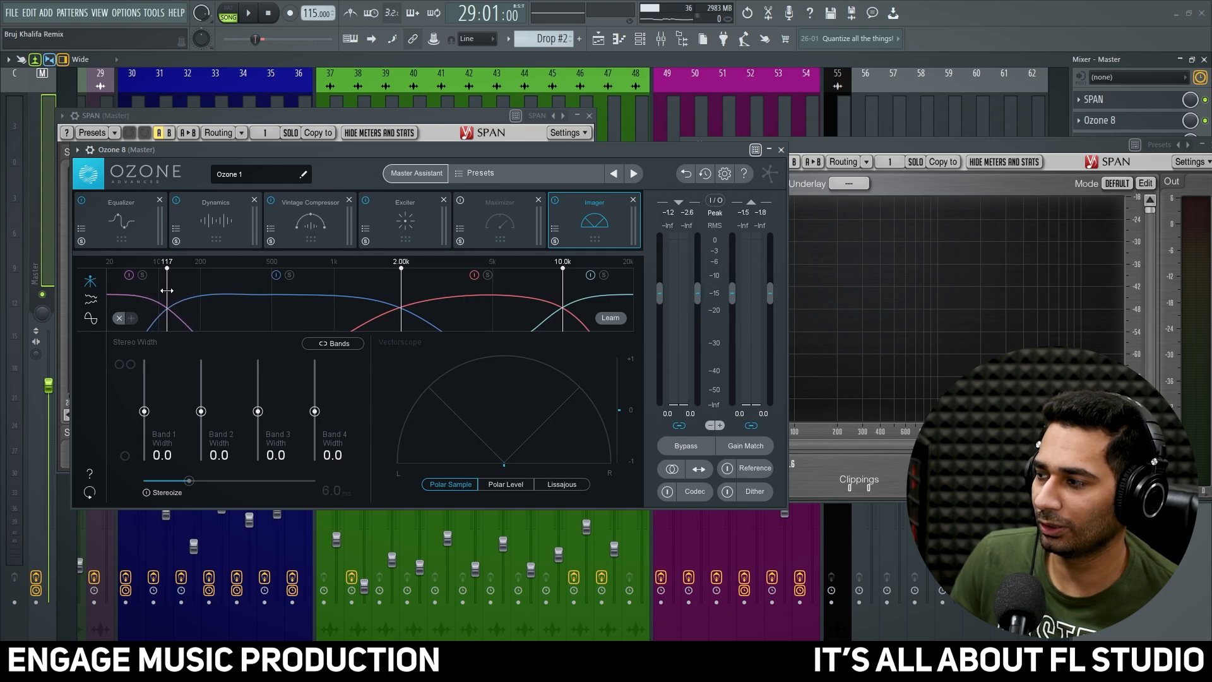
drag(405, 301, 377, 301)
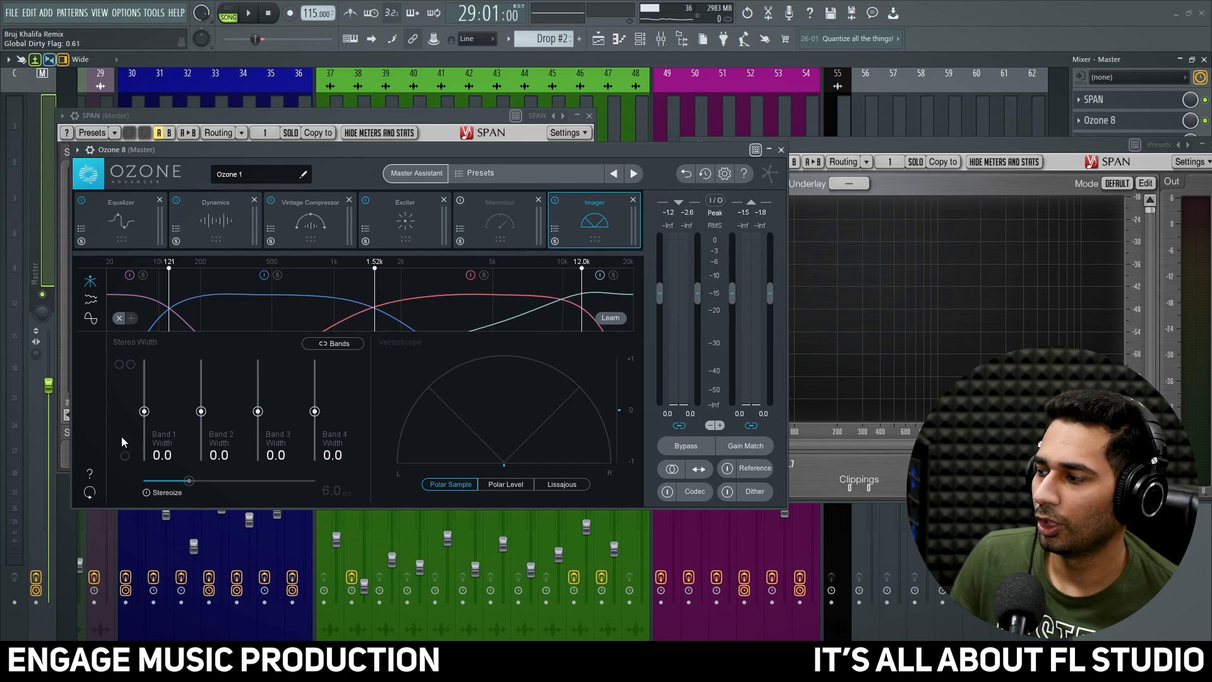
In the Imager, enable Stereoize and set the width to -100 on Band 1, 20.3 on Band 4 and 5.1 on Band 3
drag(144, 411, 145, 445)
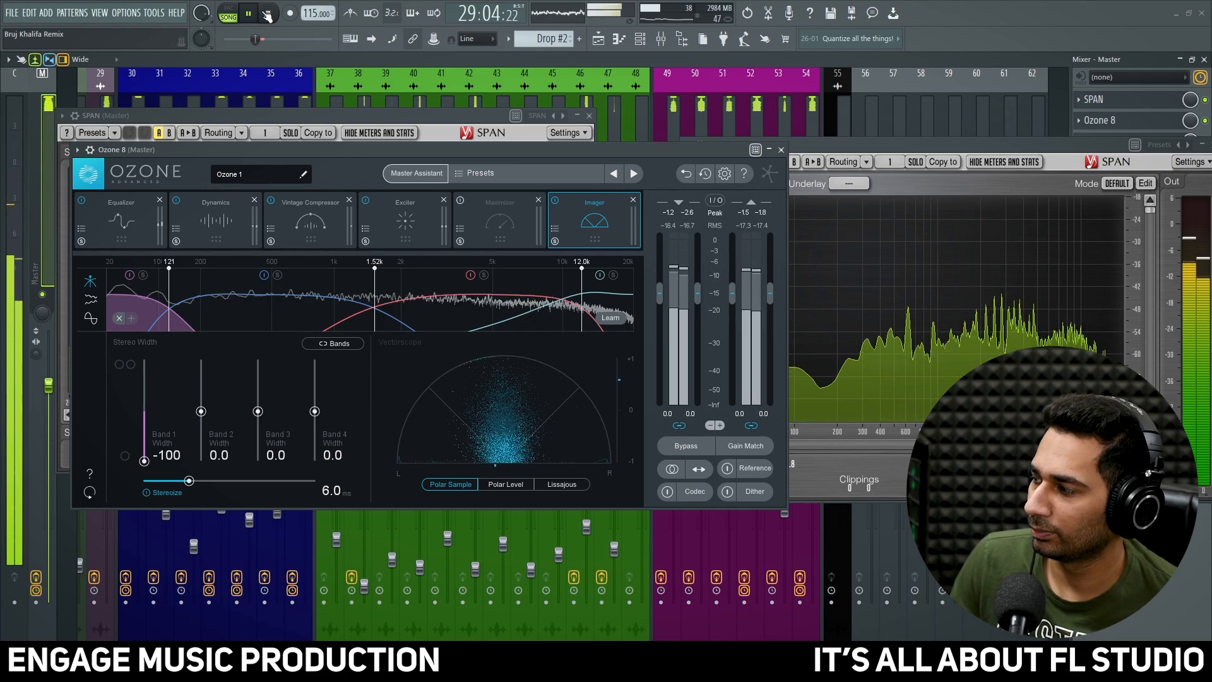
mouse_move(317, 413)
mouse_down()
mouse_move(331, 389)
mouse_move(329, 399)
mouse_up()
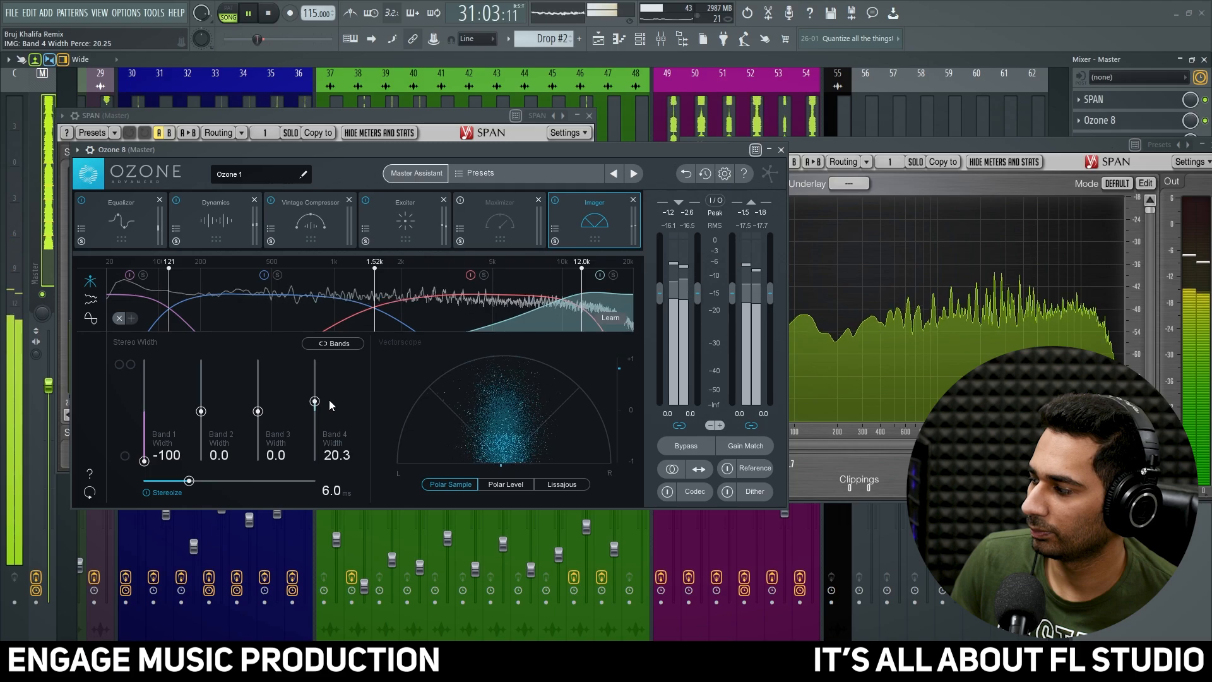
drag(258, 412, 259, 409)
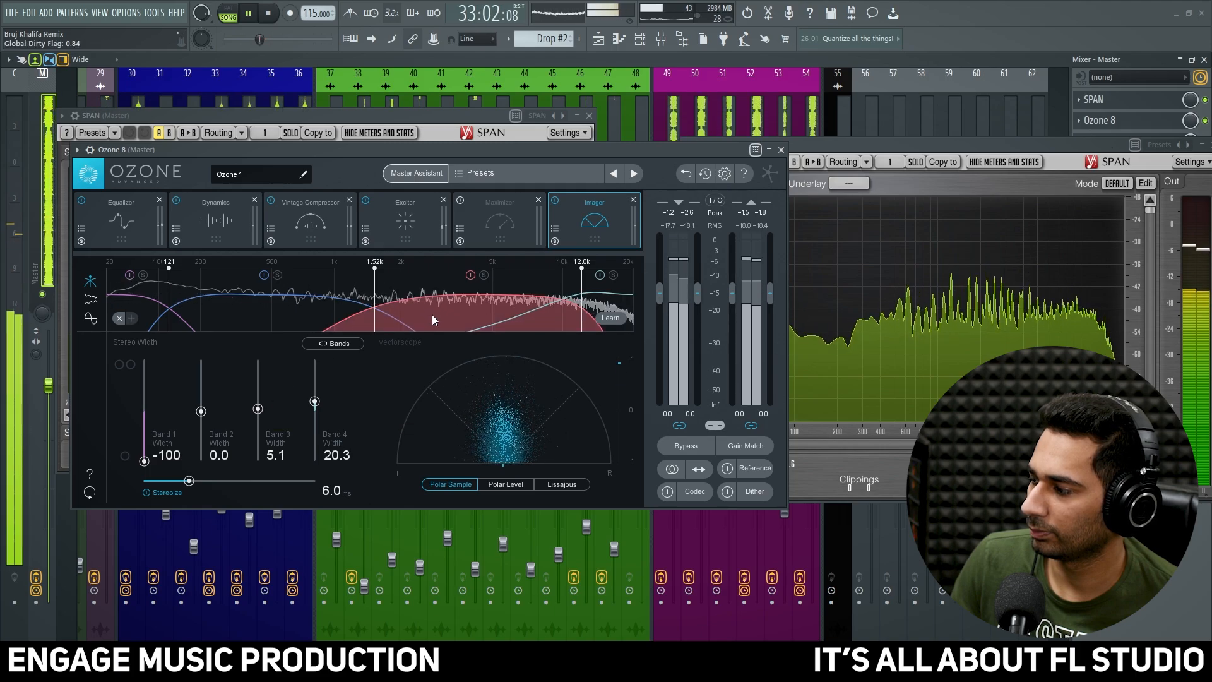
click(269, 12)
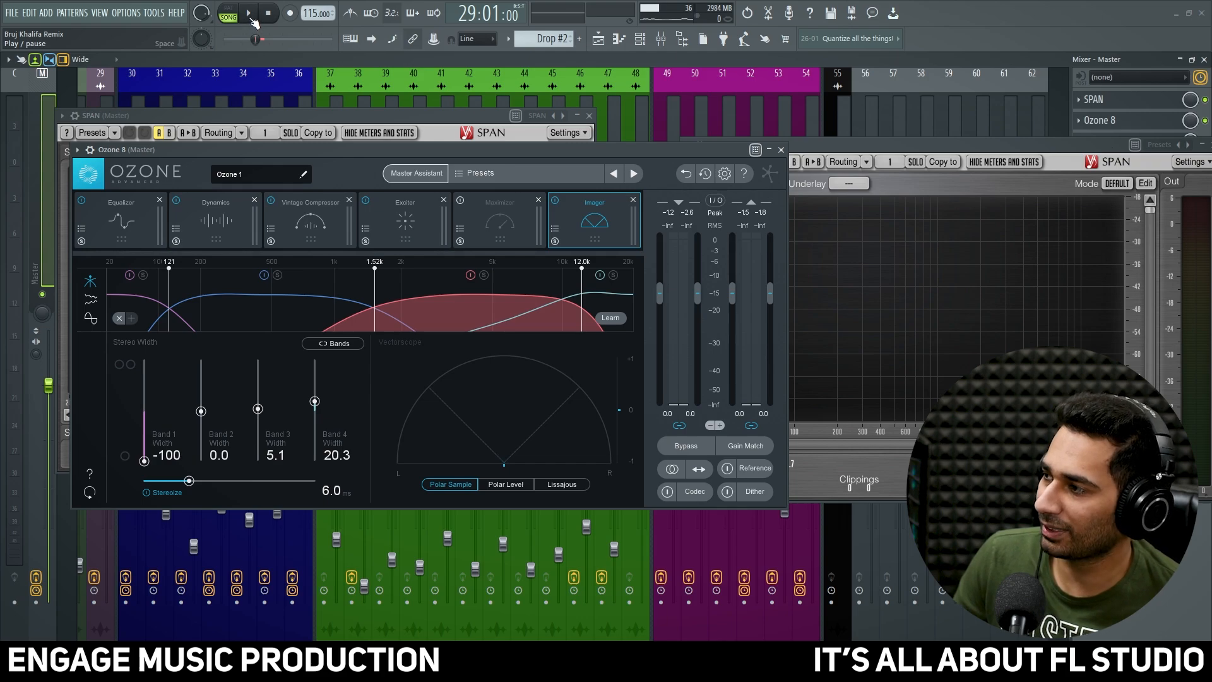
Play the drop with the Imager active and examine the vectorscope and the SPAN spectrum
click(251, 19)
click(881, 143)
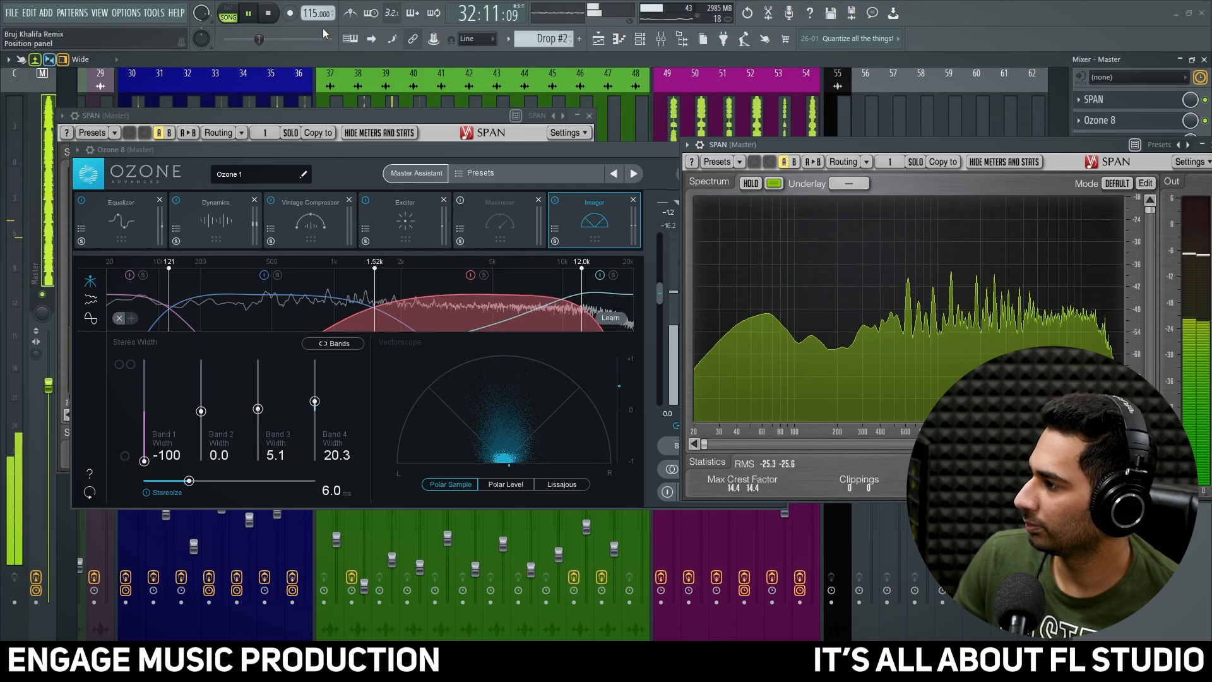
click(270, 14)
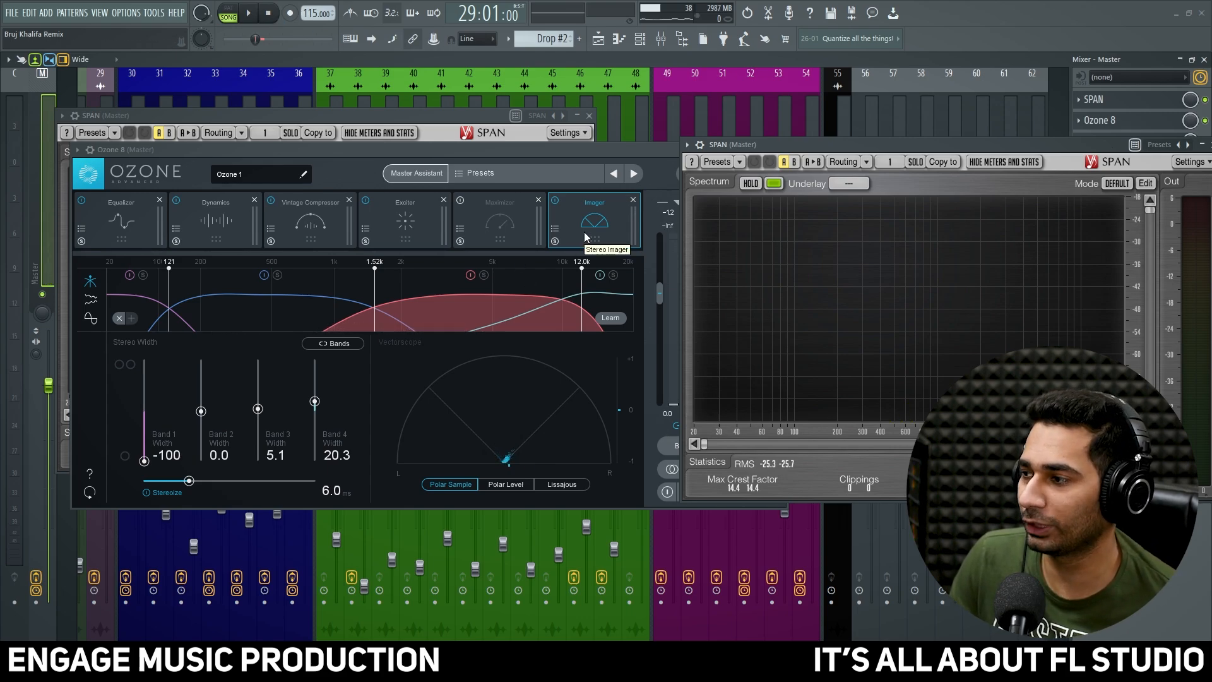
click(252, 14)
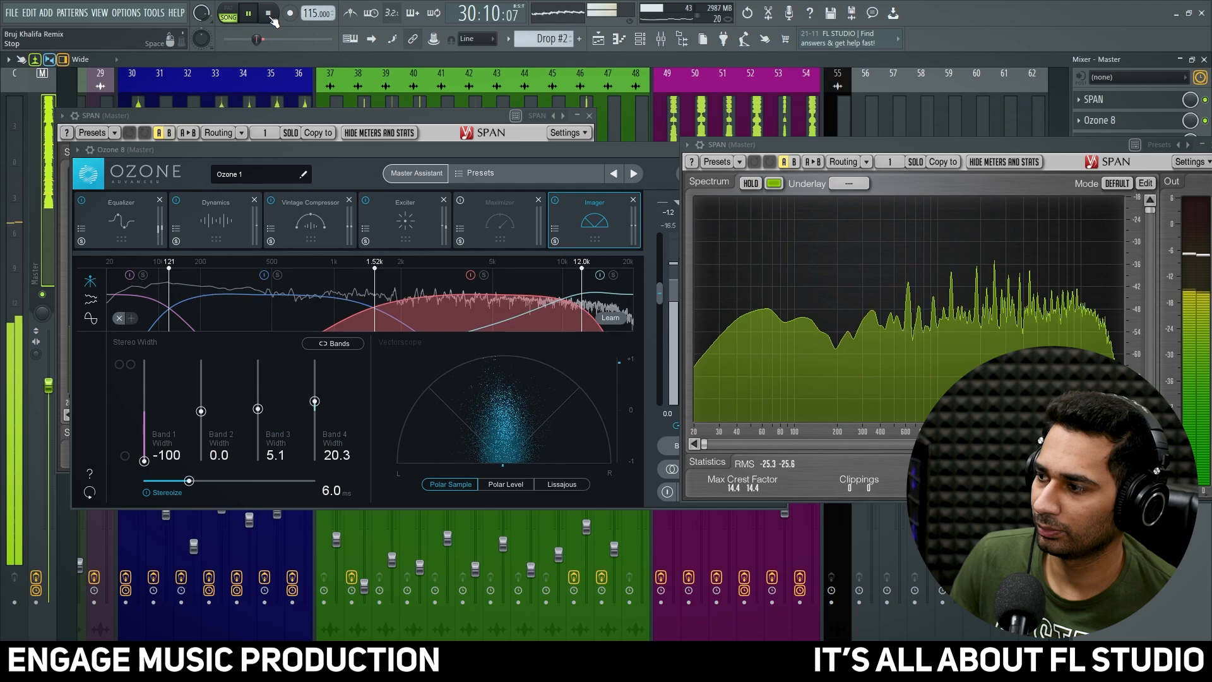
click(270, 15)
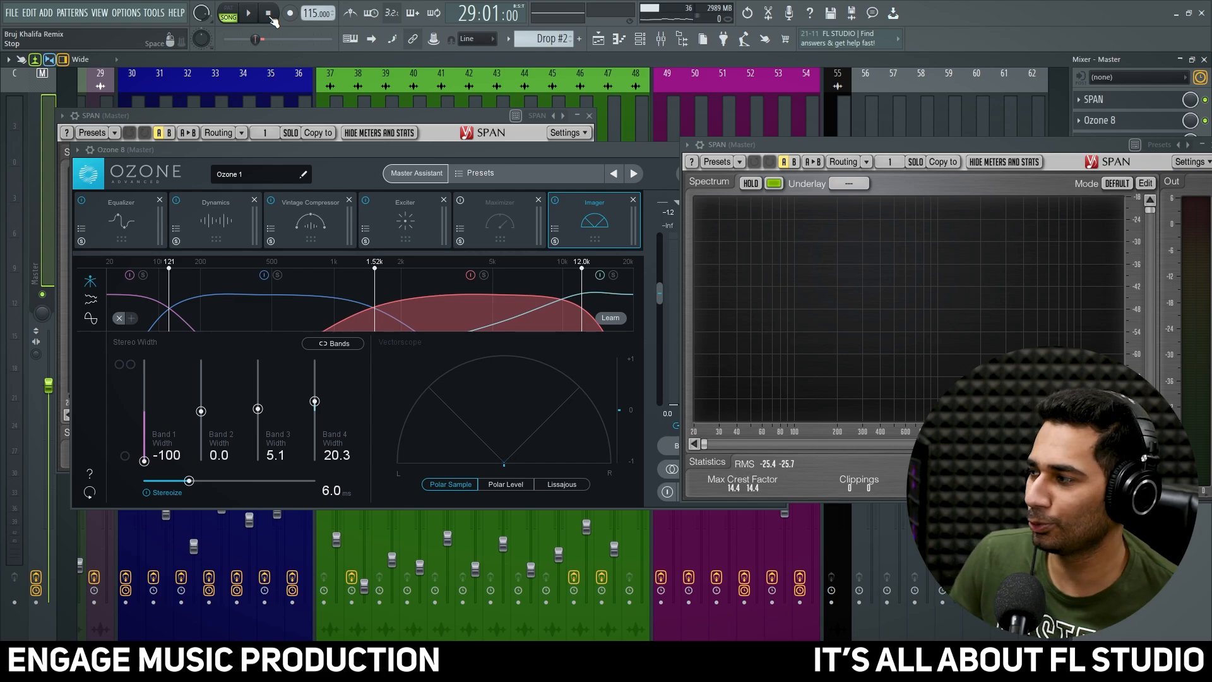
Move the Maximizer after the Imager and enable it, and lower its threshold to -3.9 dB during playback
drag(505, 220, 568, 215)
click(554, 201)
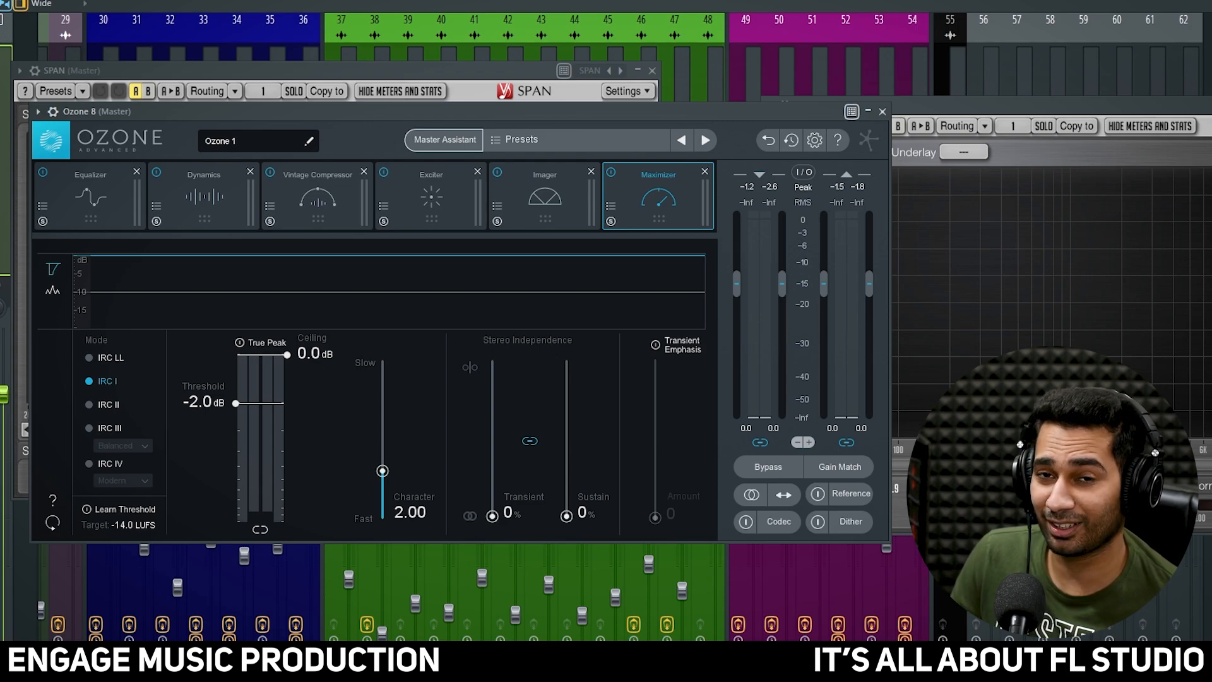
key(space)
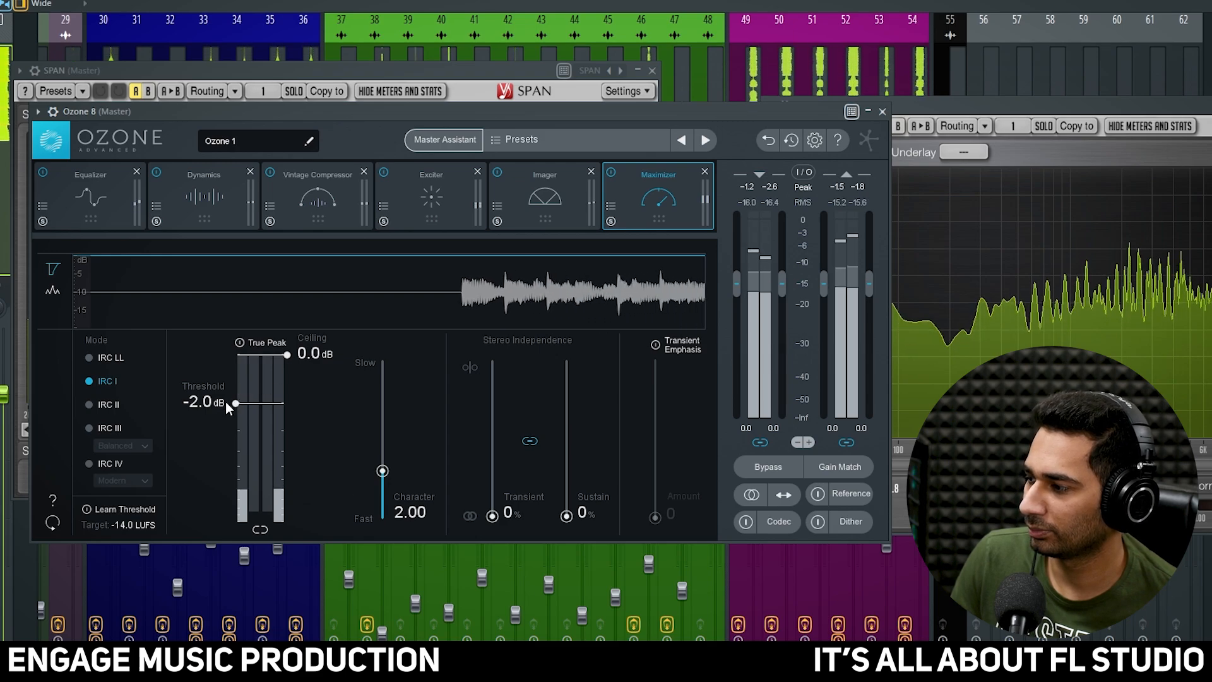
drag(230, 402, 259, 430)
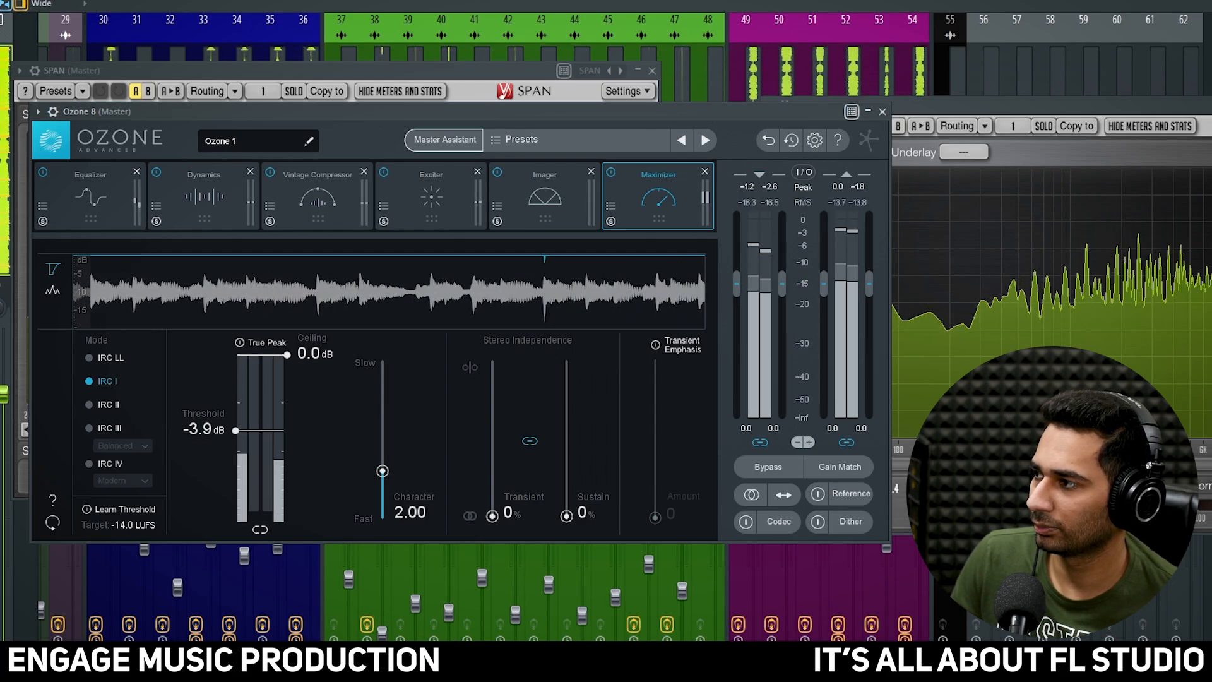
key(space)
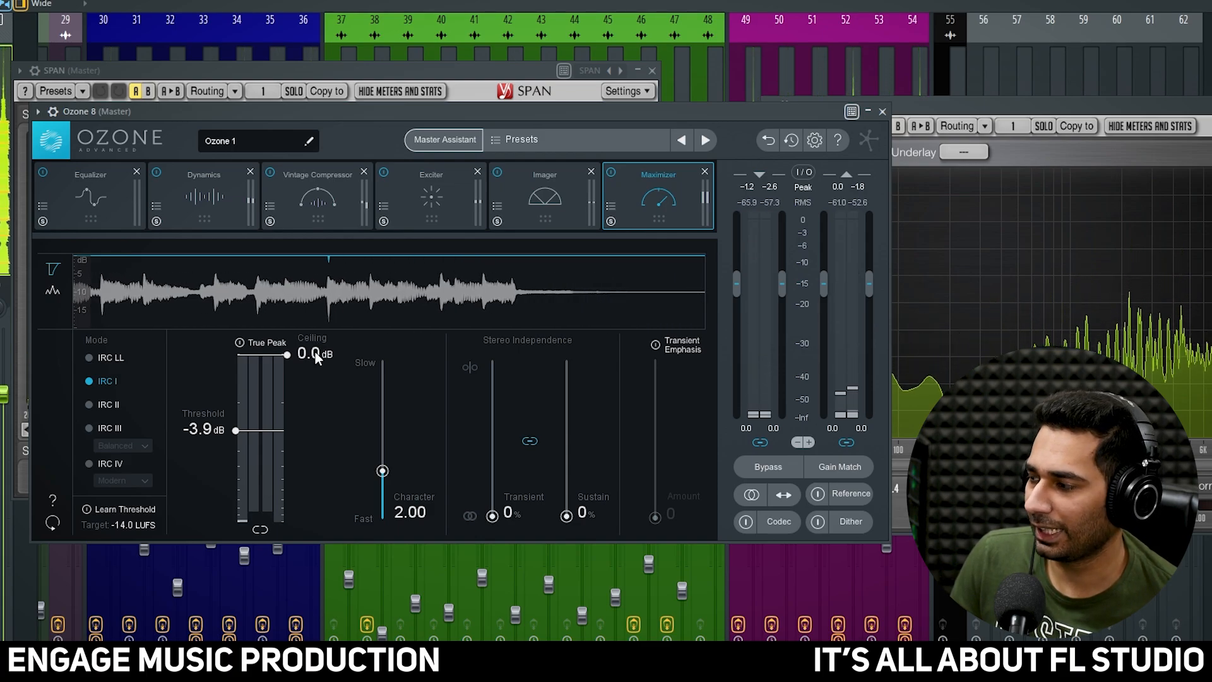
Set the Maximizer ceiling to -0.1 dB and lower its threshold to -6.3 dB during playback
click(316, 352)
text(0.1)
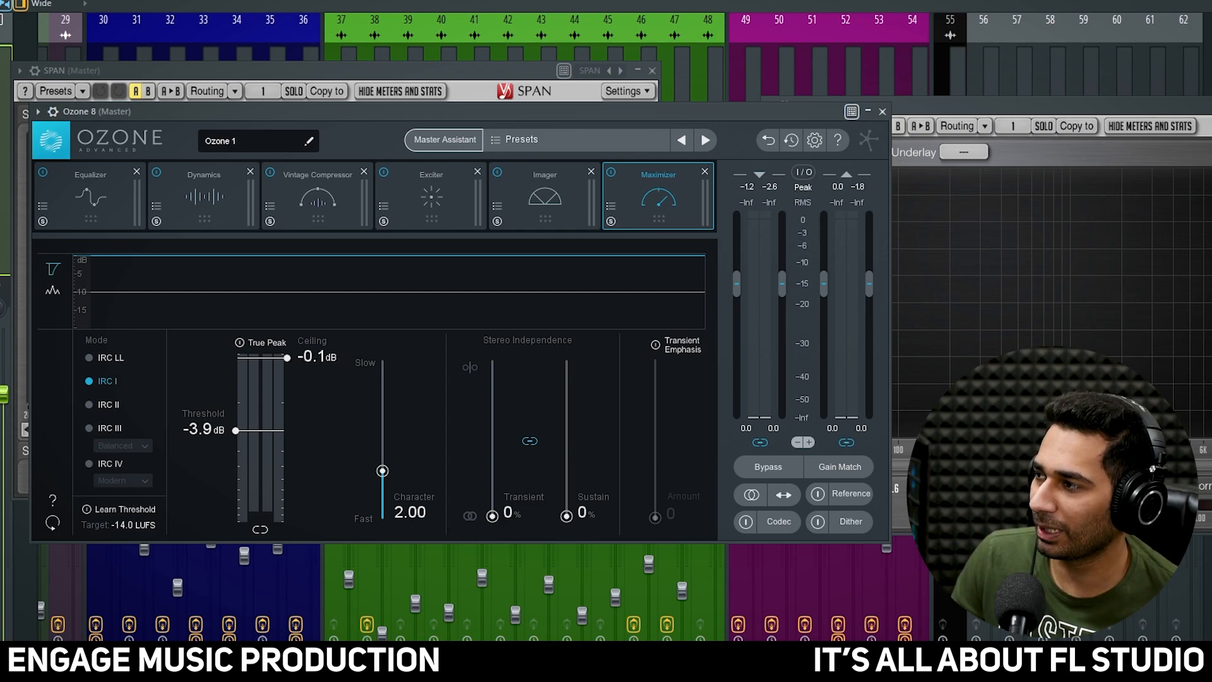
key(space)
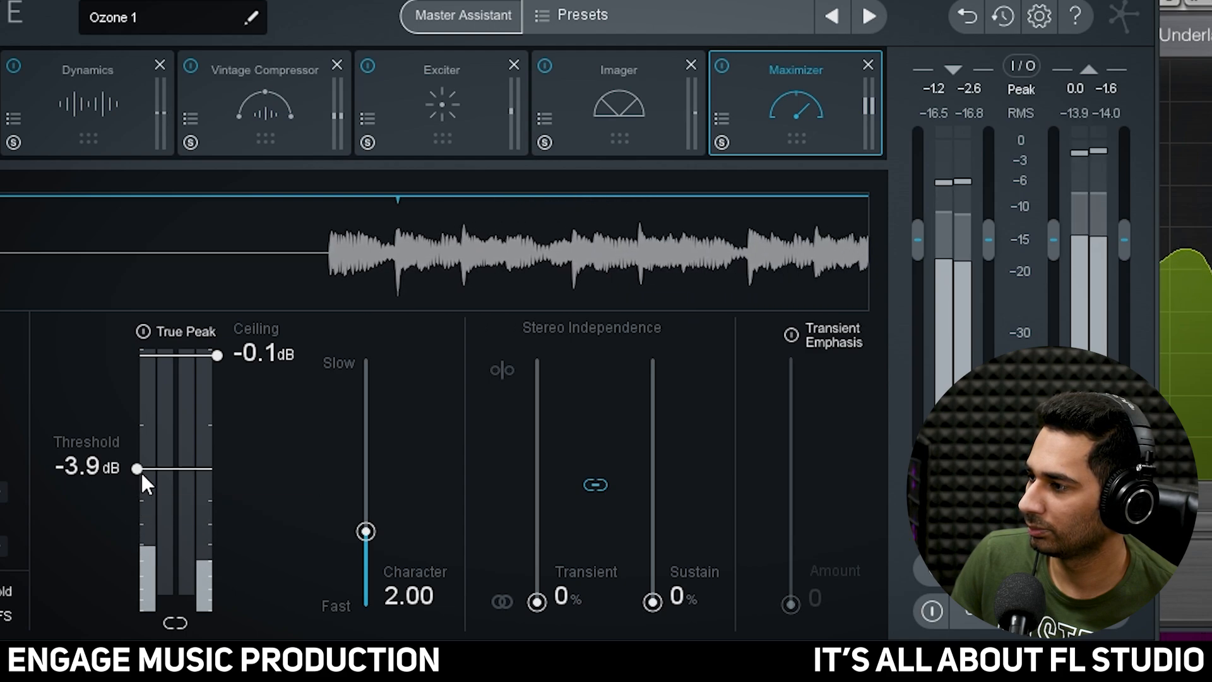
drag(141, 472, 206, 507)
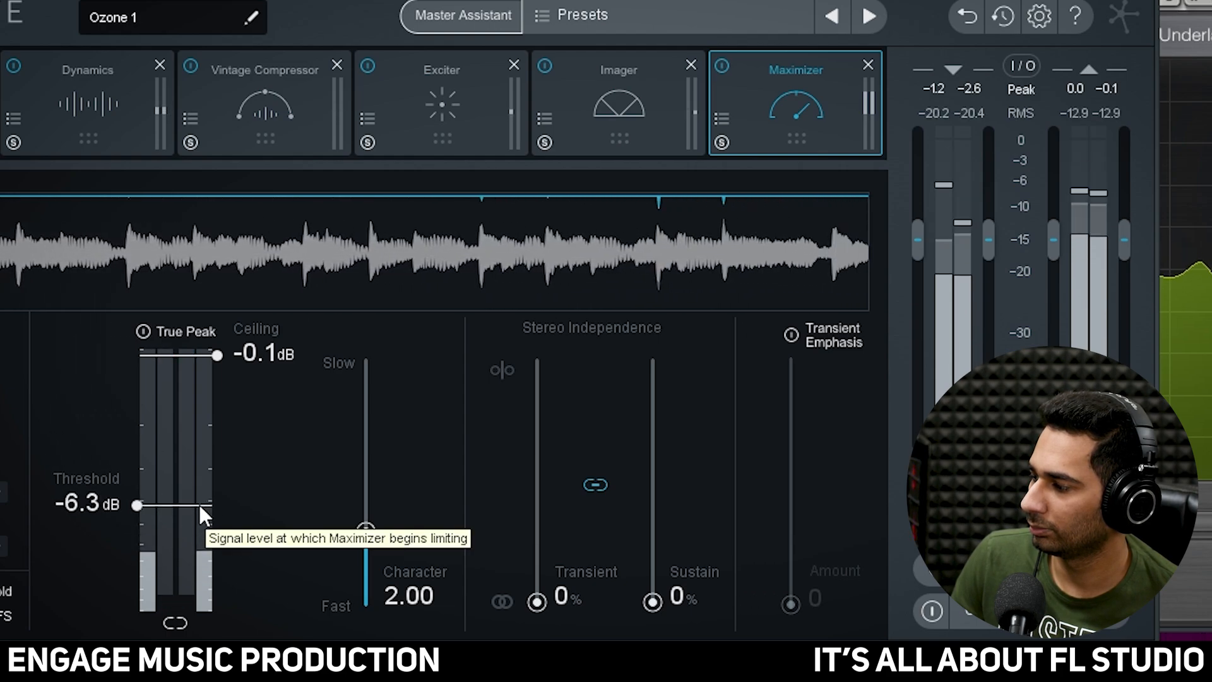
key(space)
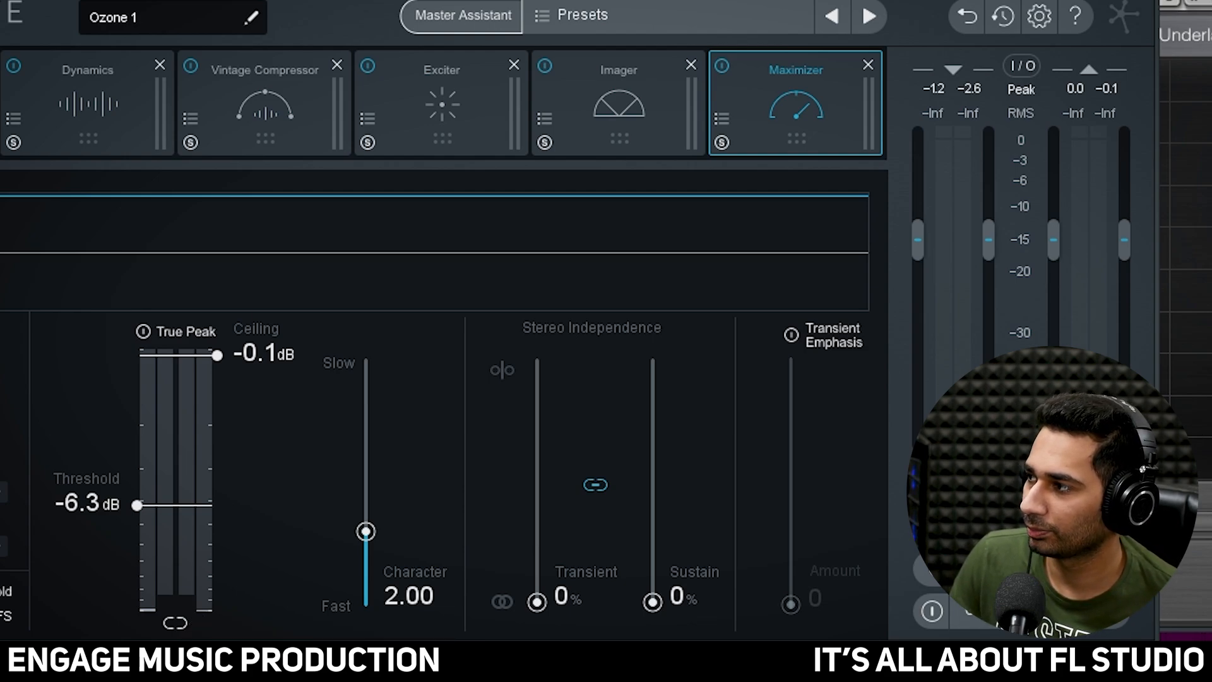
Set the Maximizer threshold to -7 dB while the drop plays
key(space)
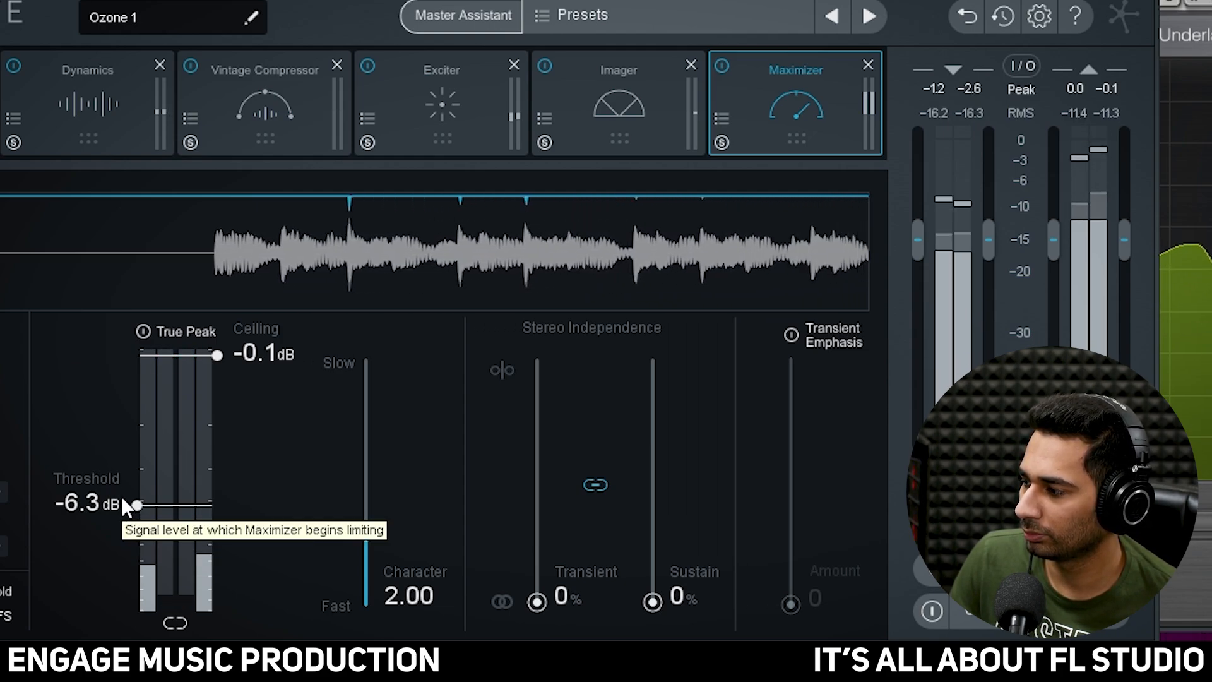
double_click(86, 504)
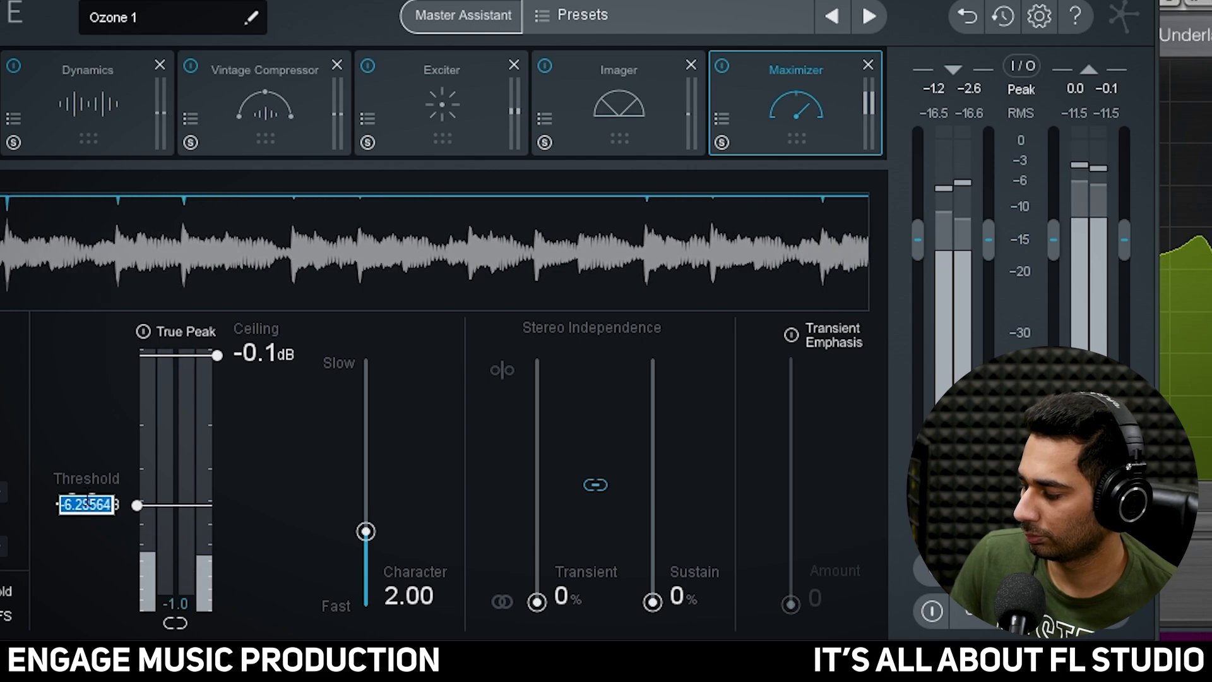
text(-7)
key(Return)
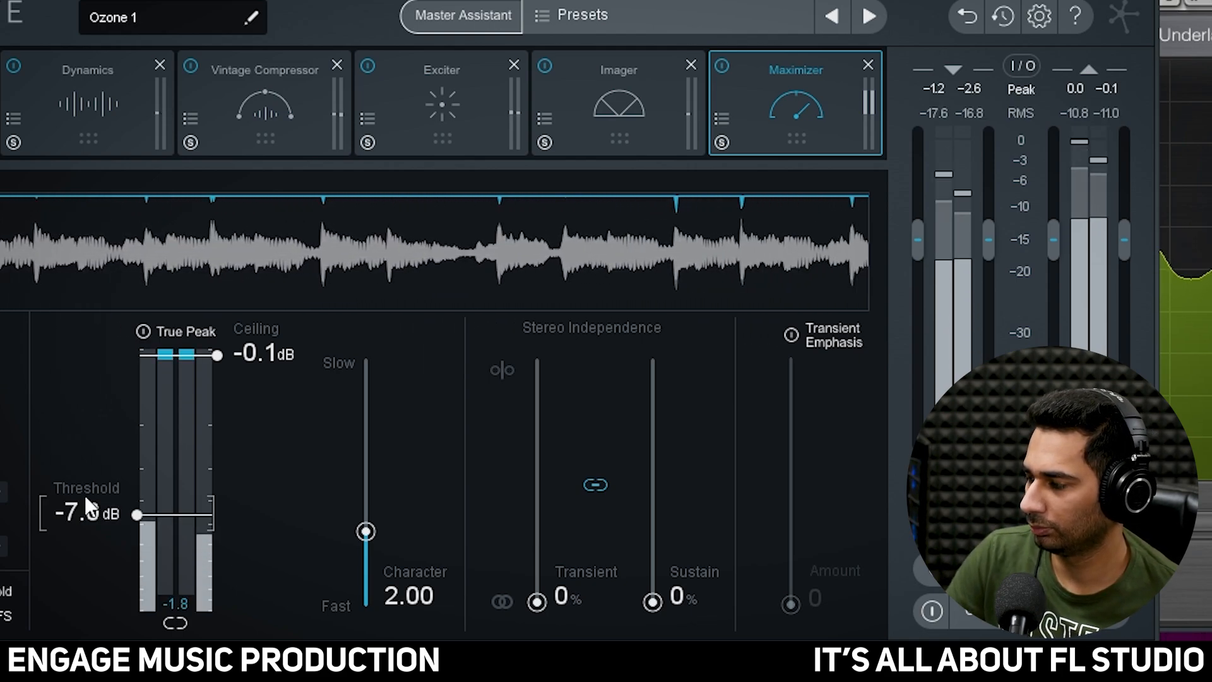
key(space)
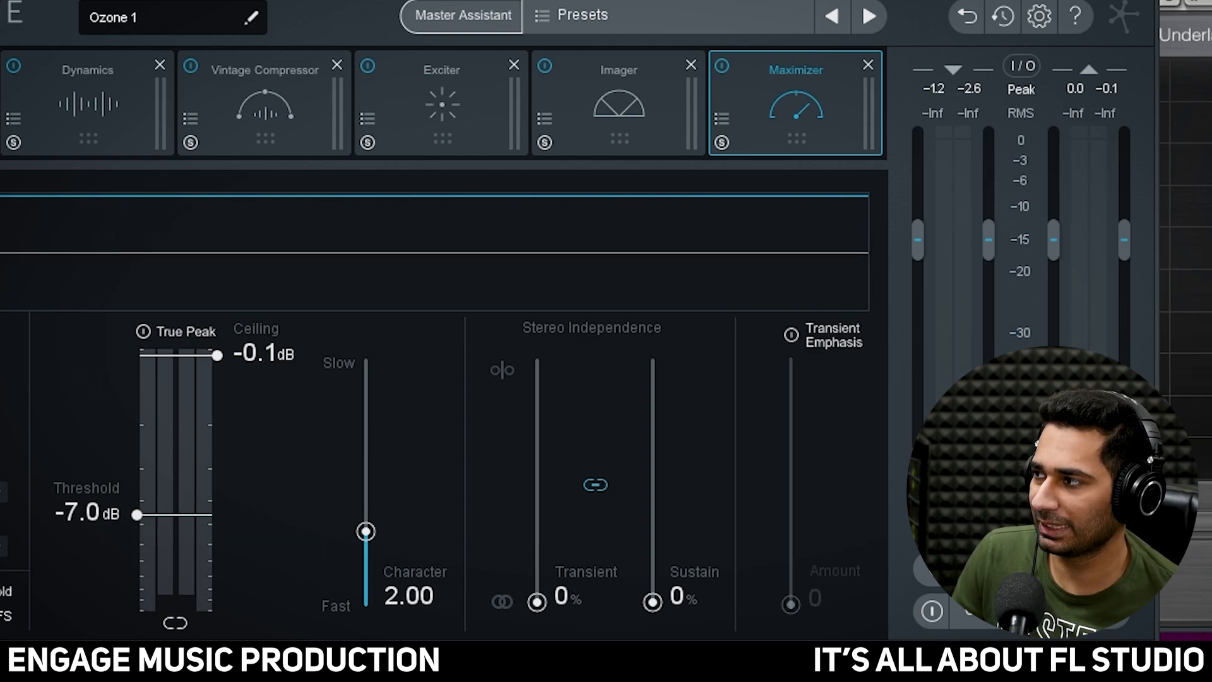
Lower the Maximizer threshold to -8 dB and audition the drop
key(space)
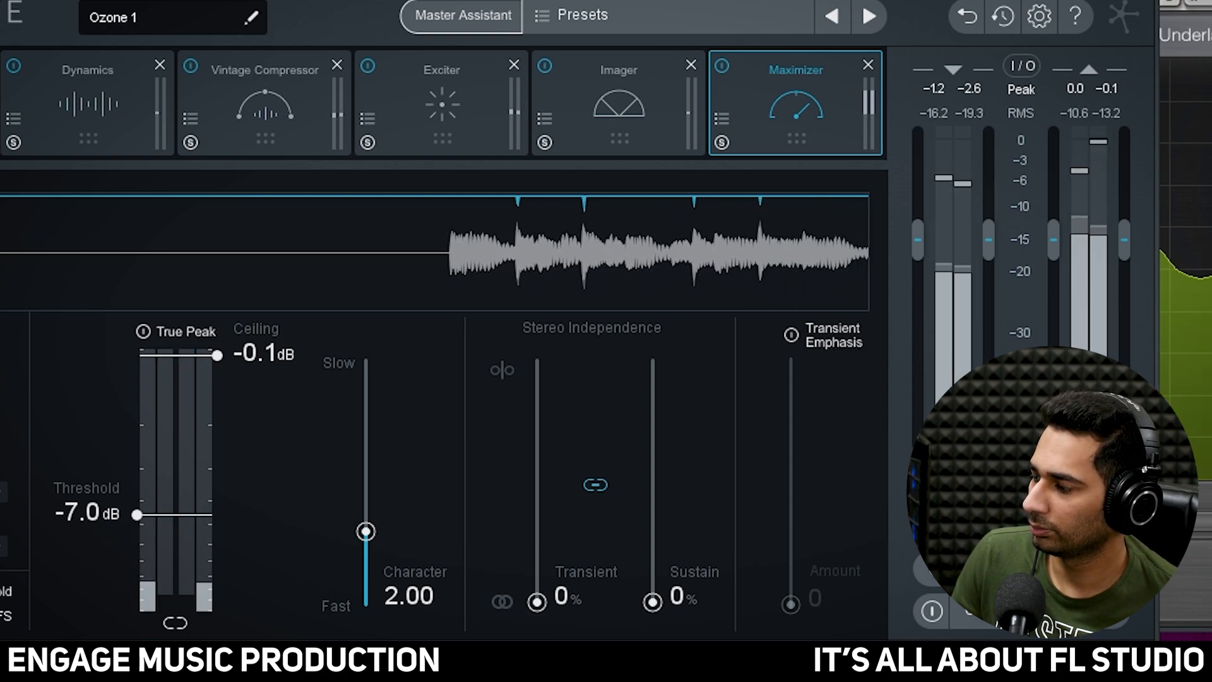
key(space)
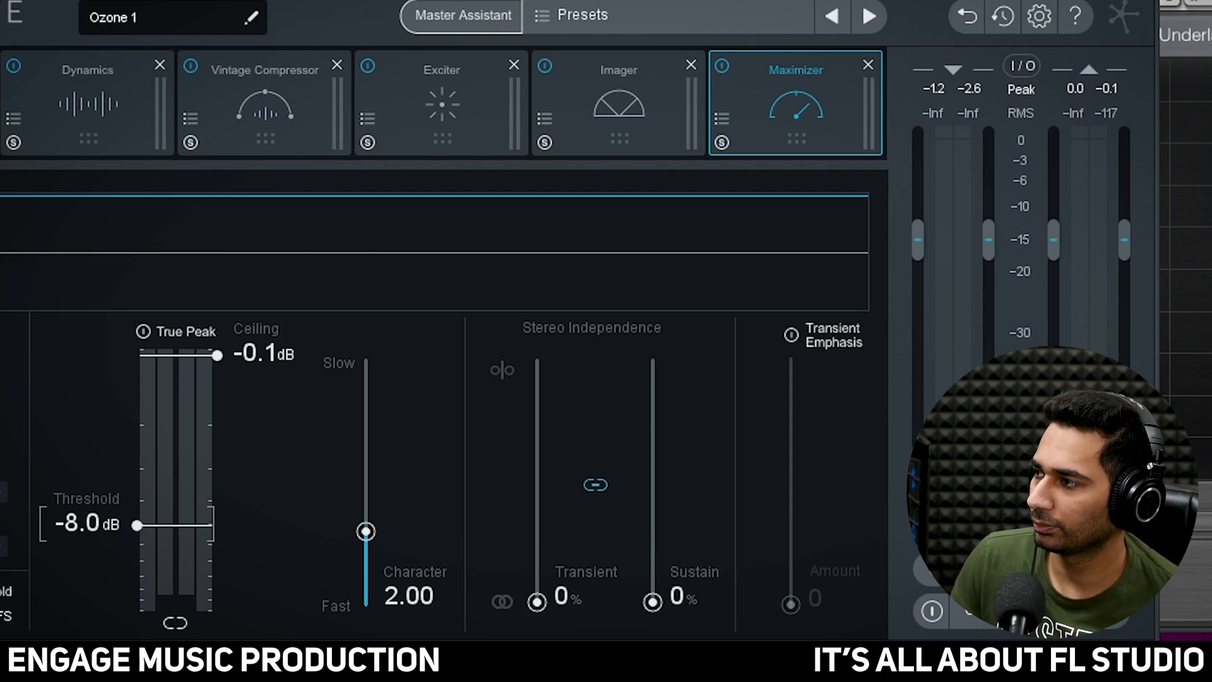
key(space)
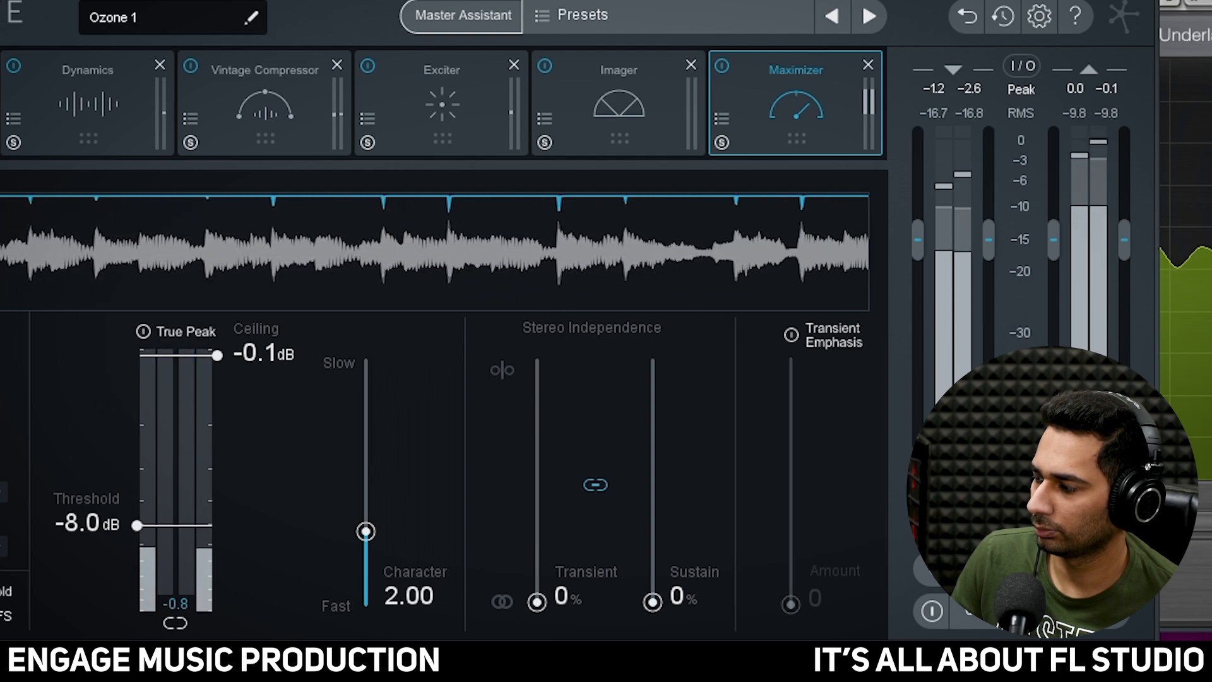
key(space)
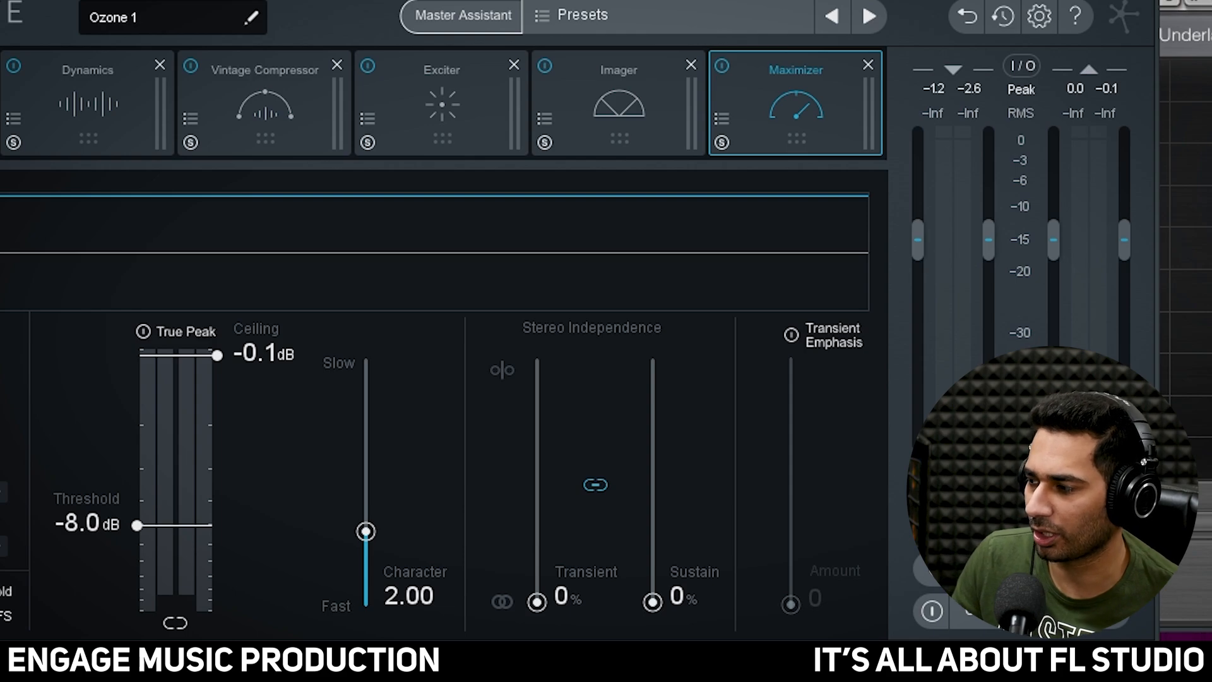
double_click(94, 530)
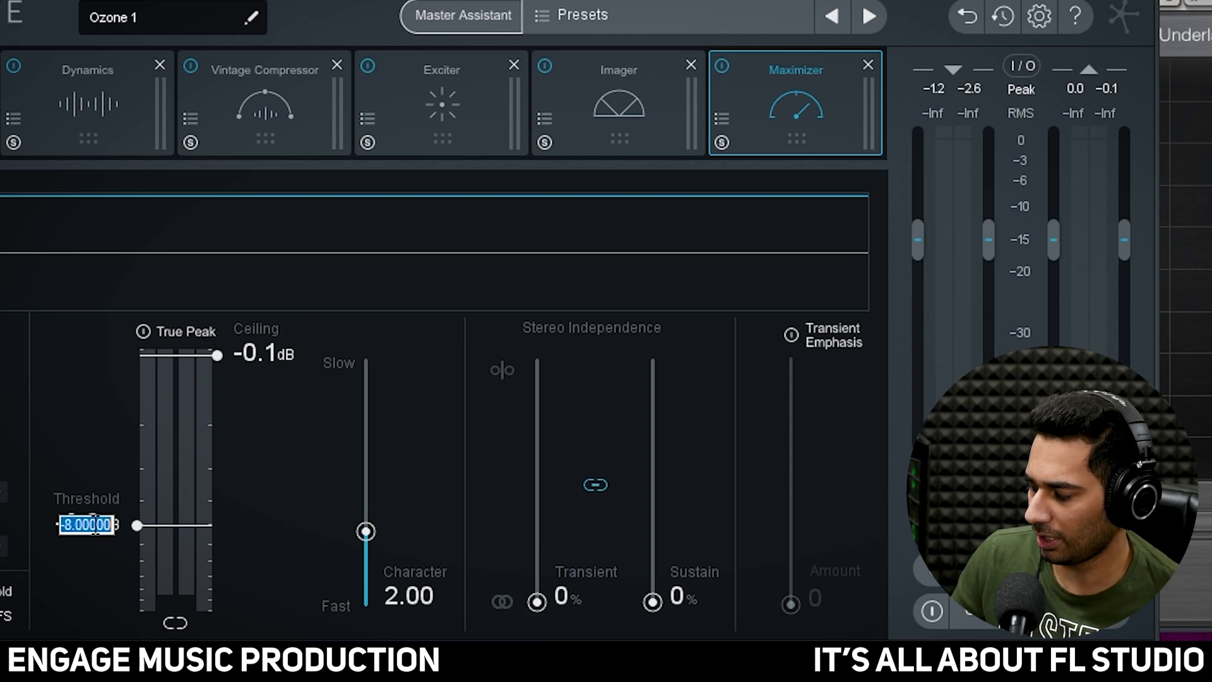
key(BackSpace)
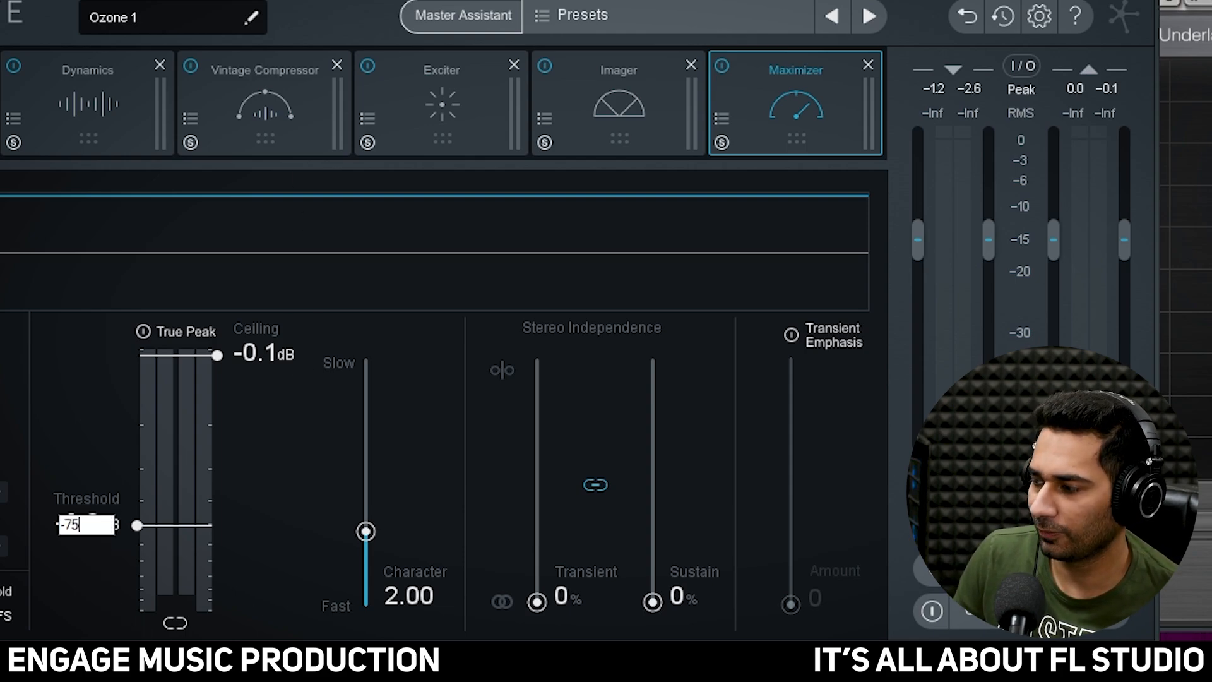
text(-75)
key(Return)
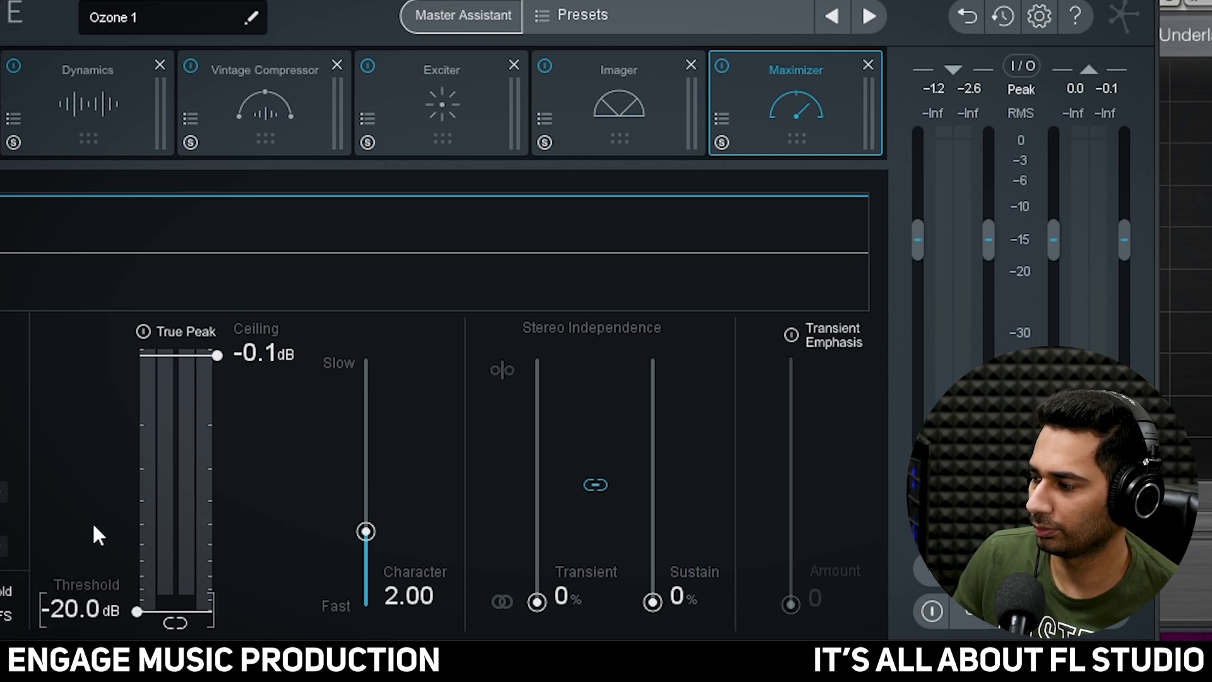
Set the Maximizer threshold to -7.5 dB
double_click(79, 603)
key(BackSpace)
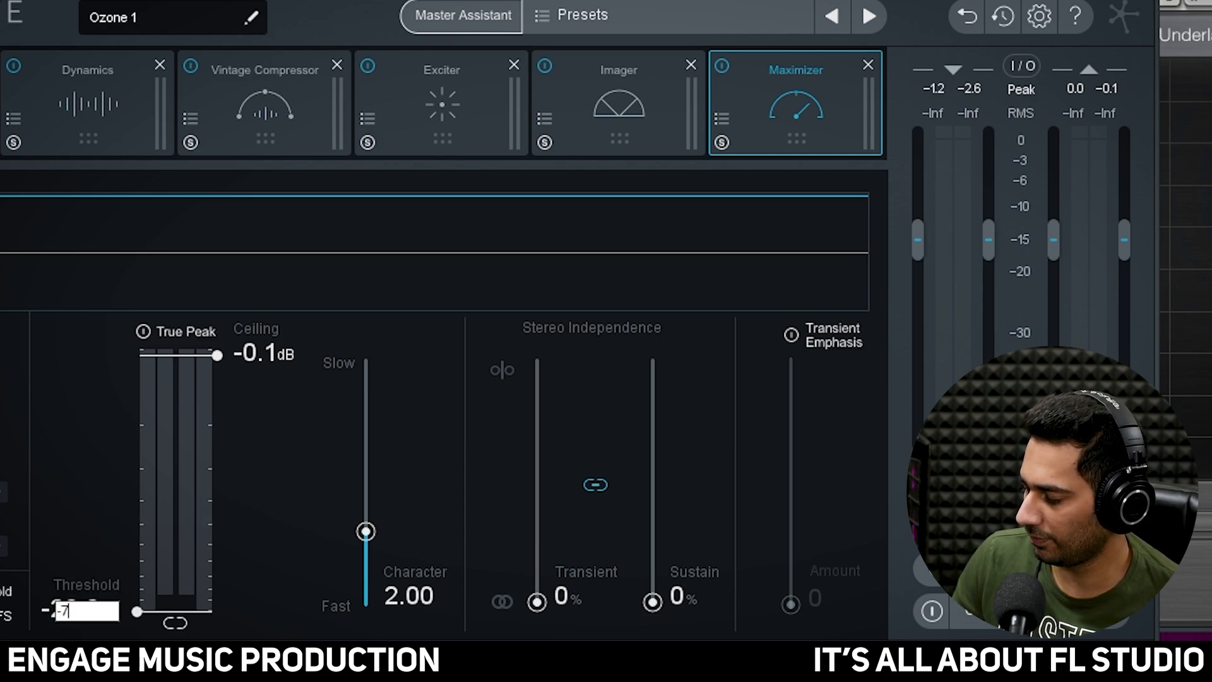
text(-7.5)
key(Return)
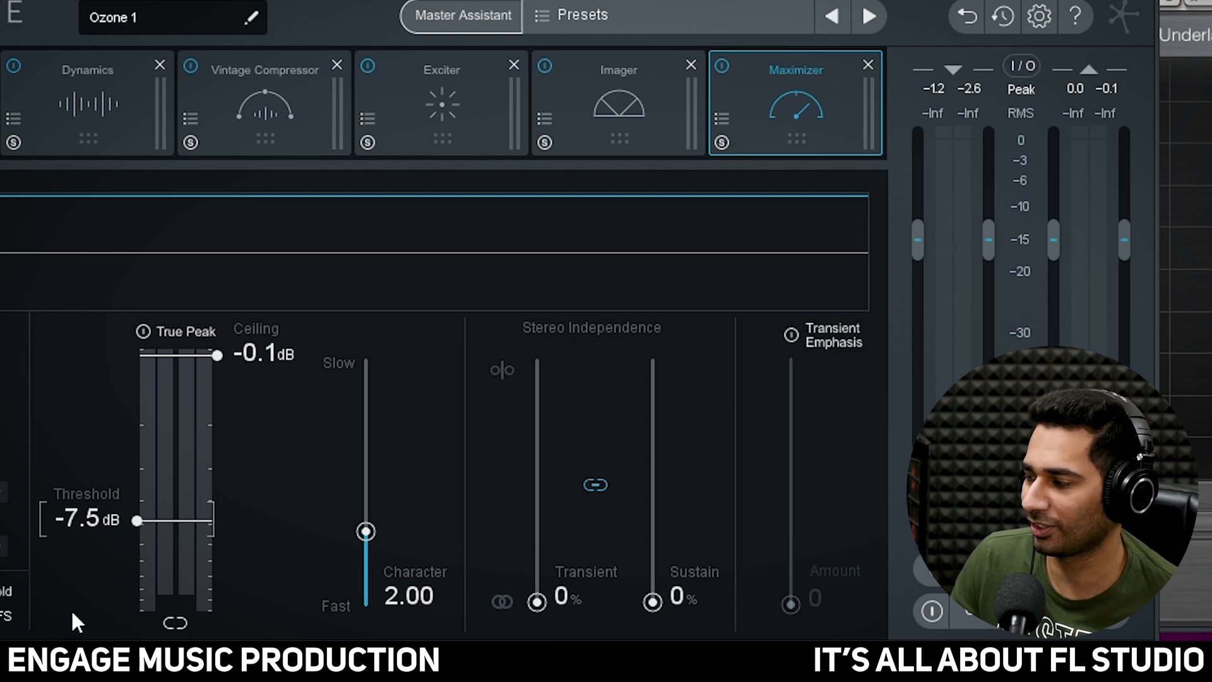
Play the drop with the new Maximizer threshold and examine the held spectrum in the SPAN placed after Ozone 8
key(space)
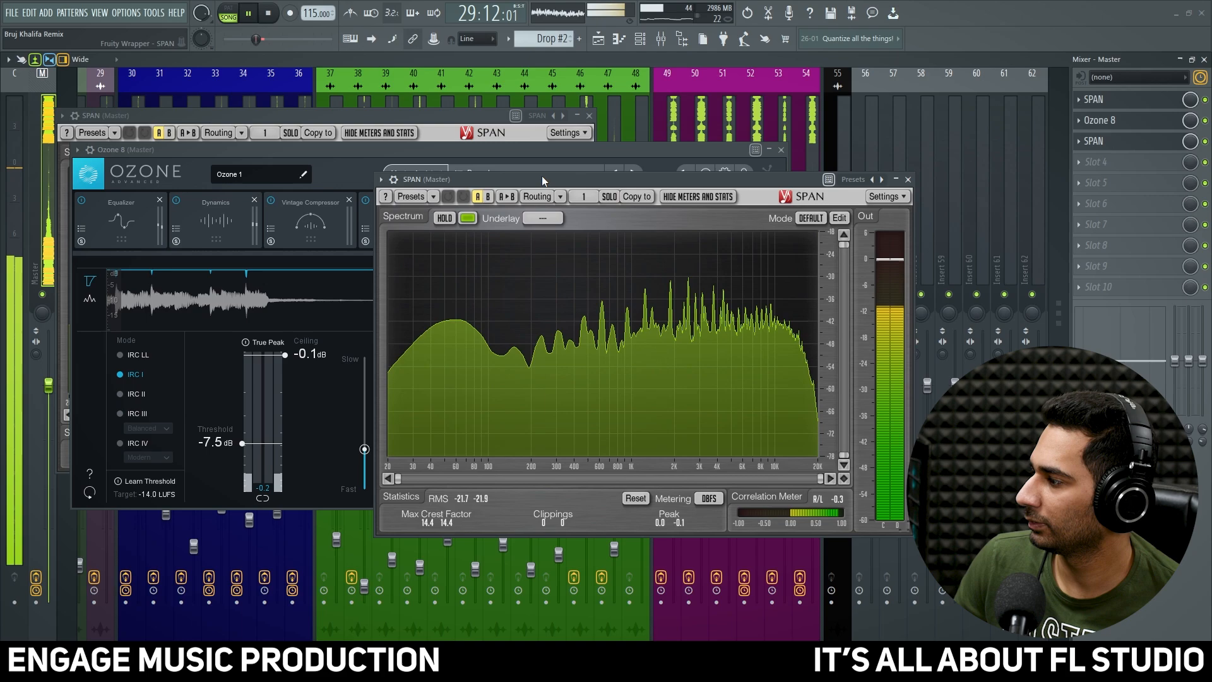
drag(542, 175, 465, 154)
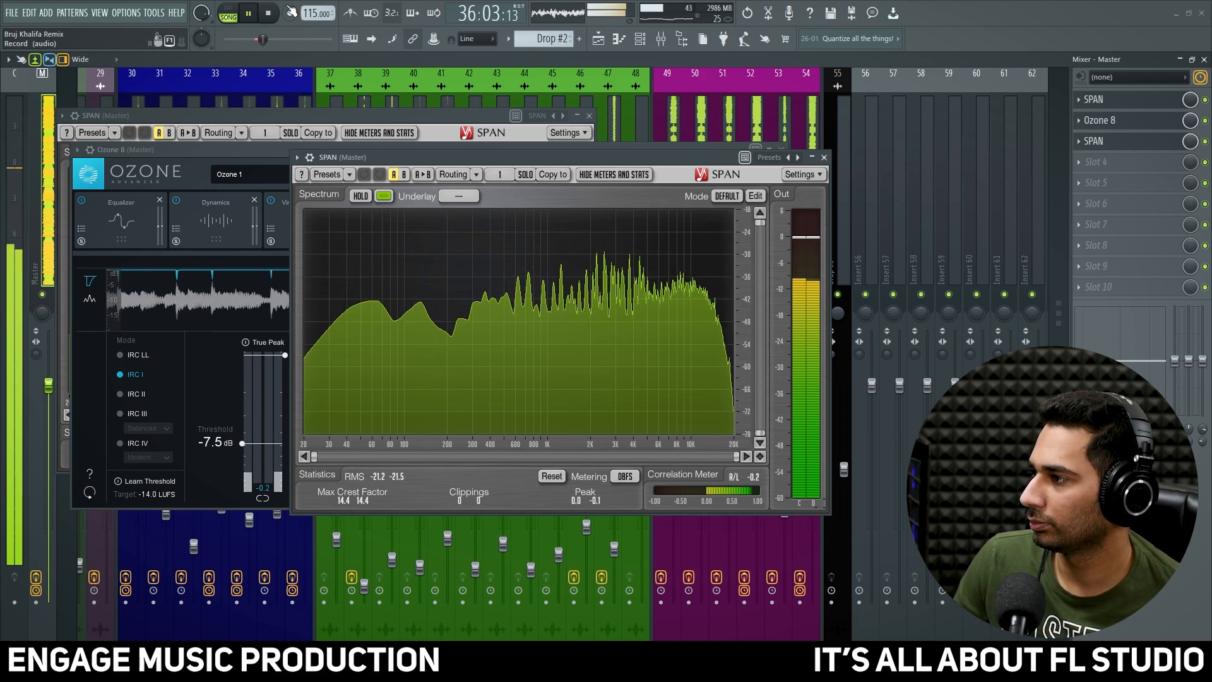
click(275, 14)
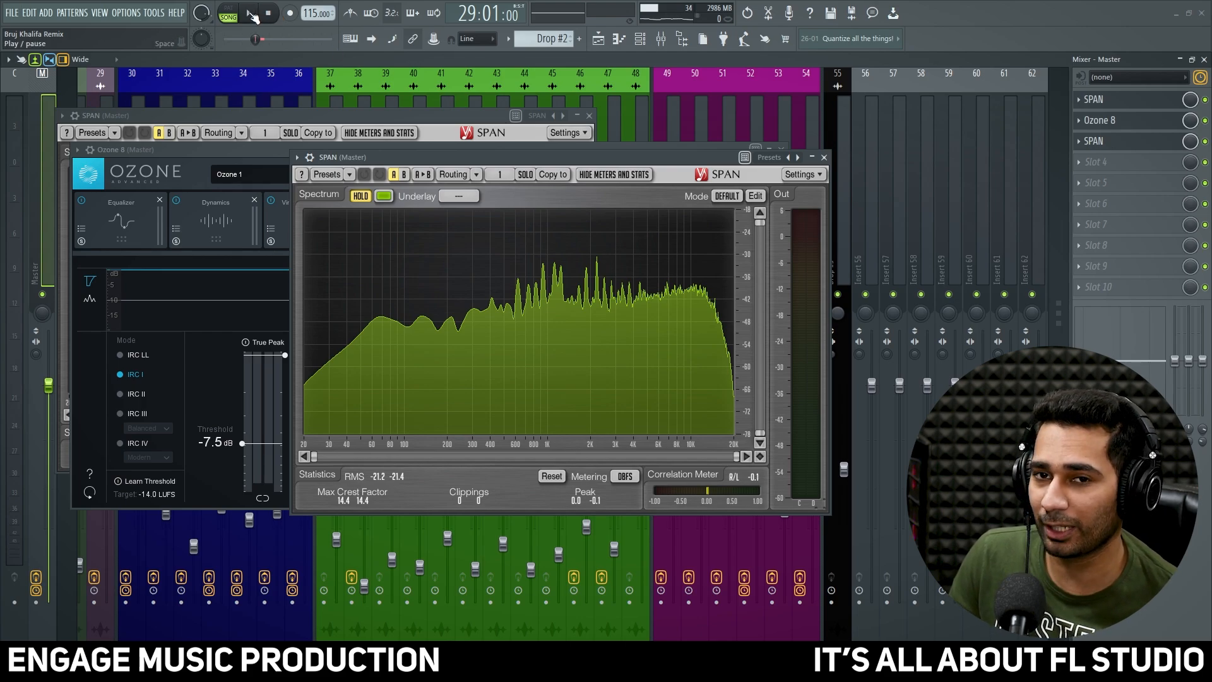
Play the drop and mute the Drop Bus to examine how the master's SPAN spectrum looks without it
click(252, 14)
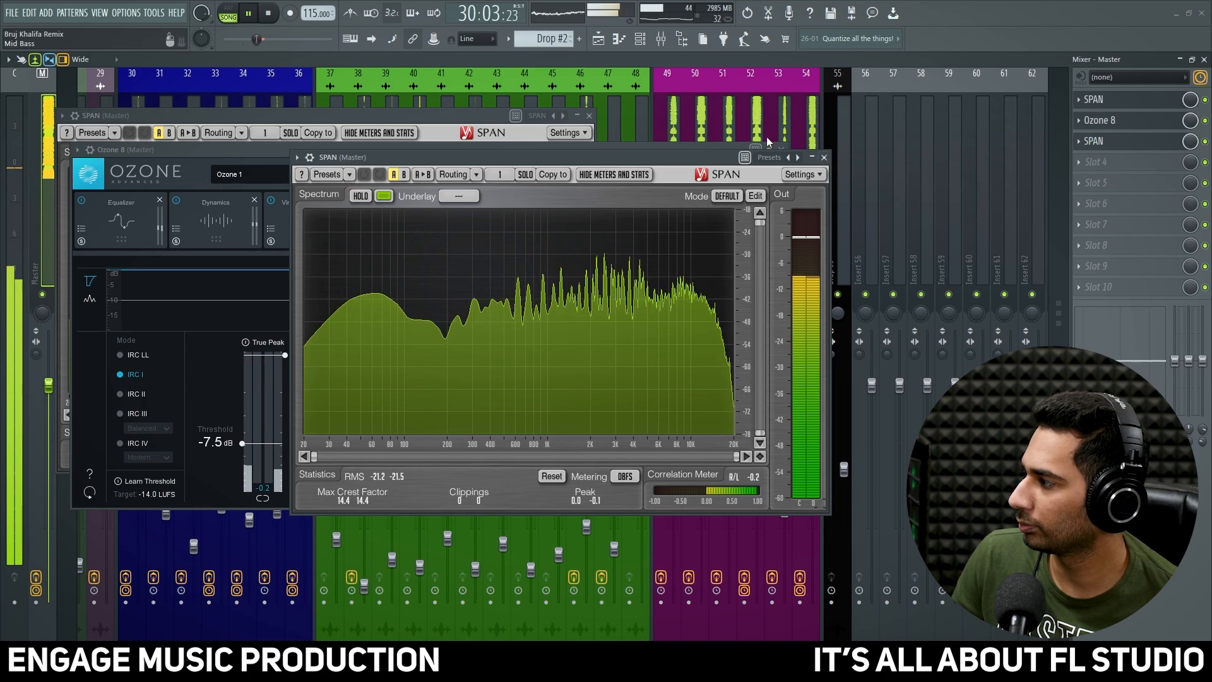
drag(649, 159, 505, 153)
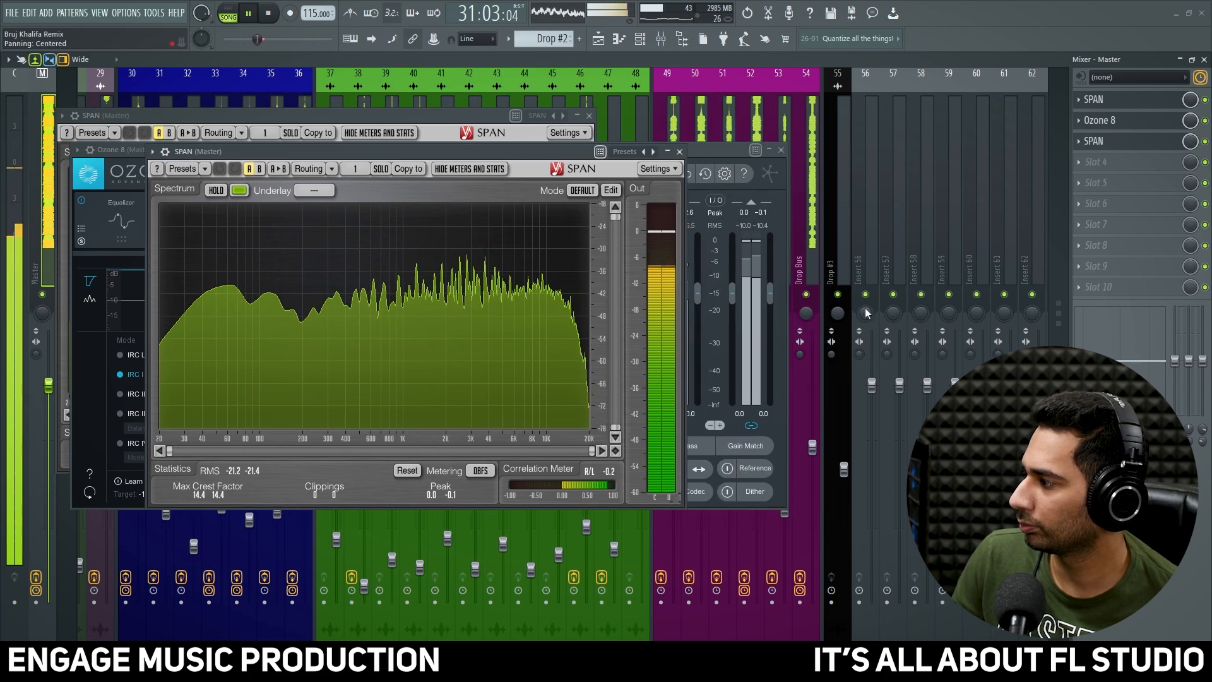
click(808, 295)
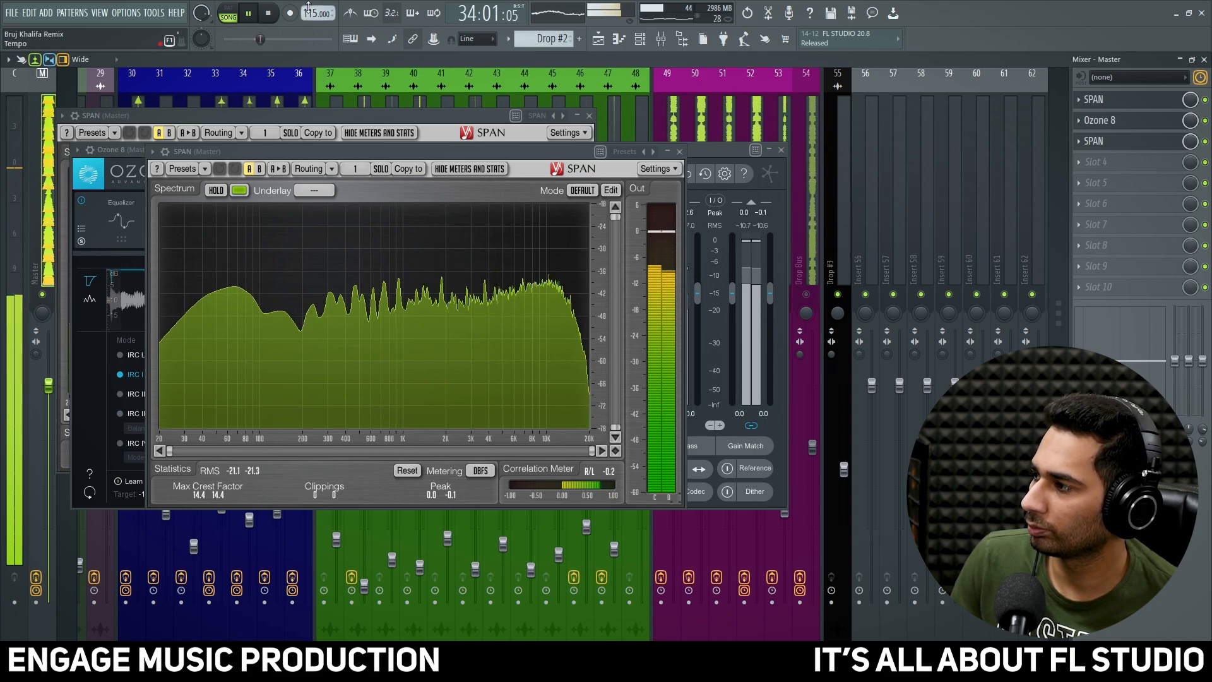
click(276, 14)
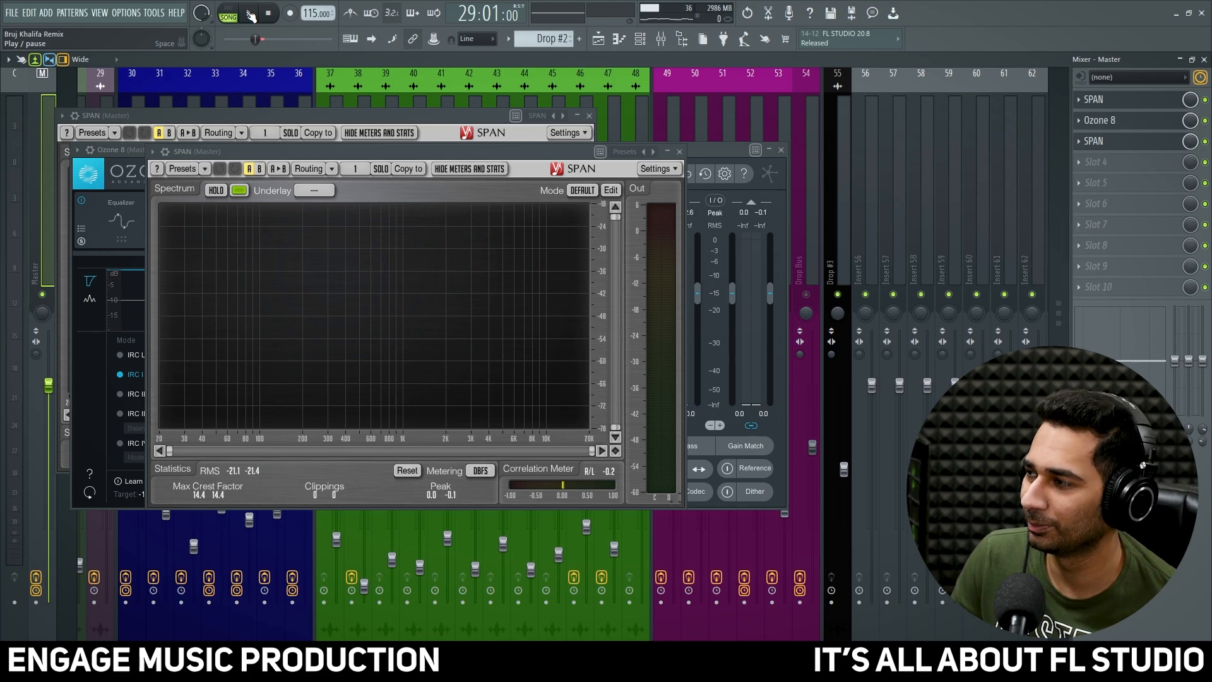
Copy the Drop Bus's volume value and lower its fader during playback, holding the SPAN spectrum for comparison
click(250, 14)
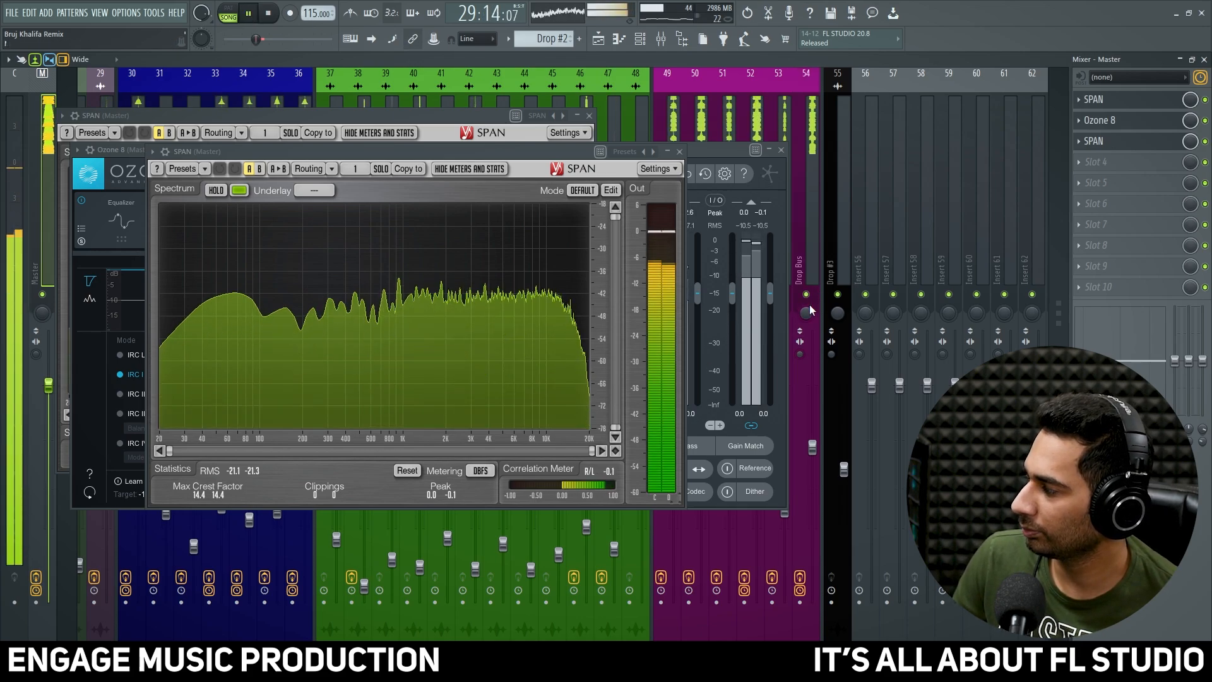
right_click(814, 445)
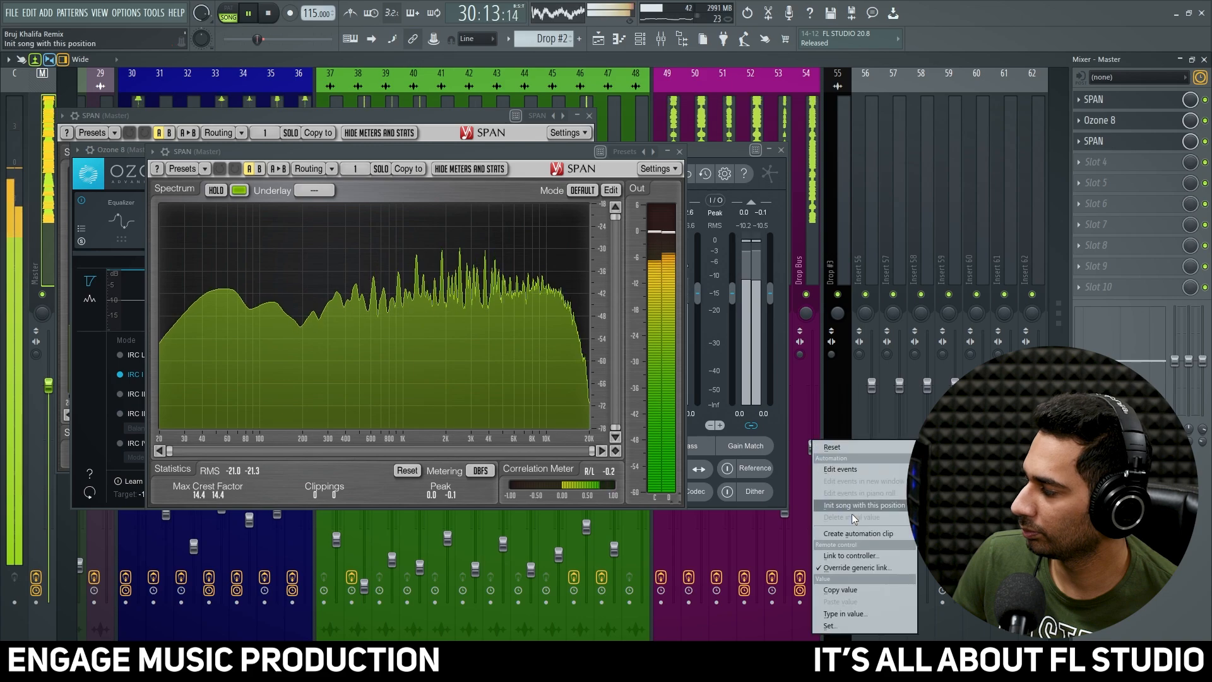
click(872, 588)
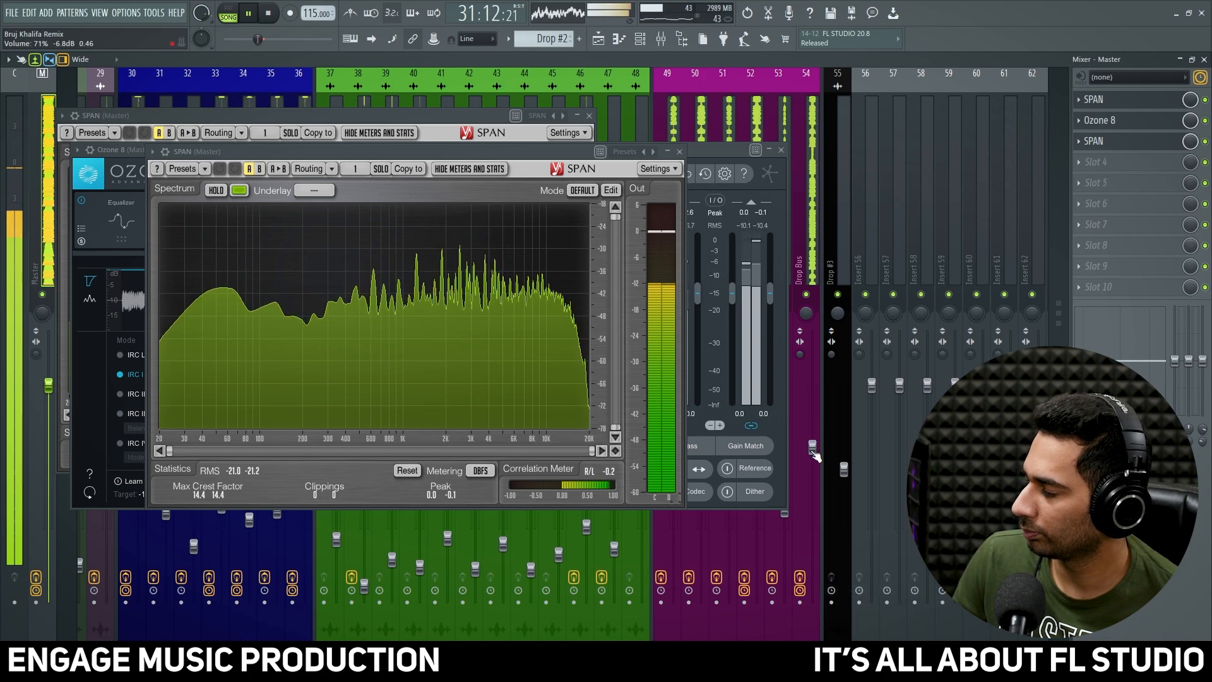
drag(813, 445, 813, 482)
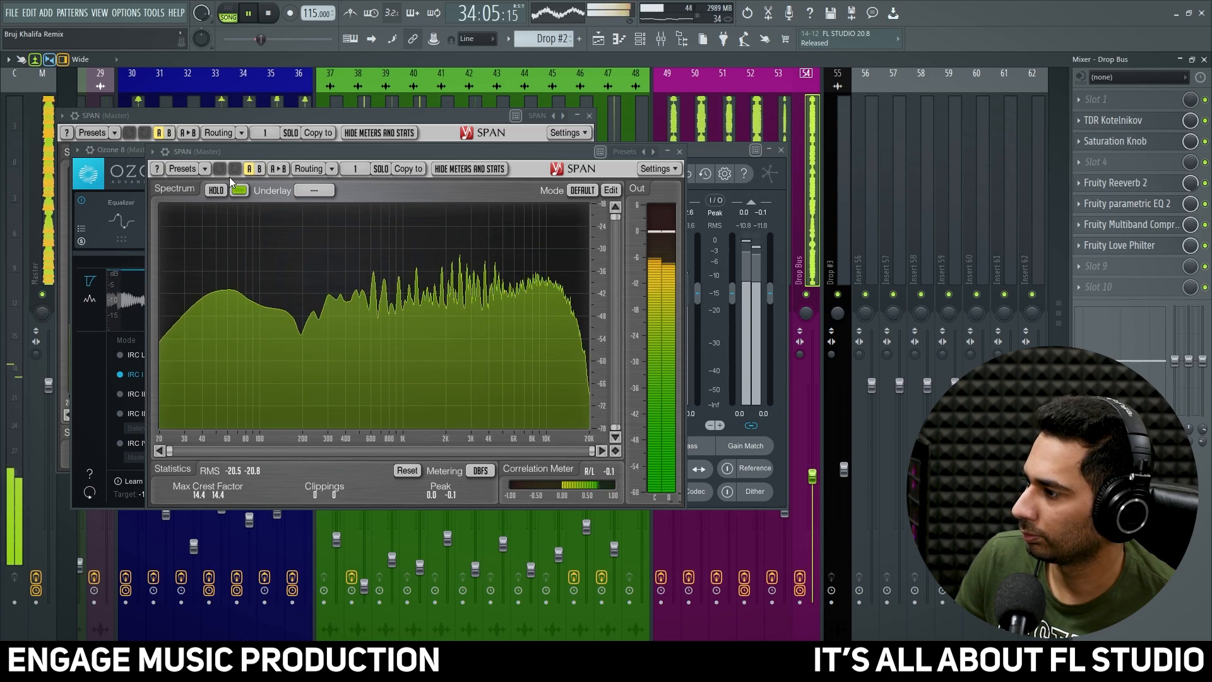
click(217, 191)
click(267, 15)
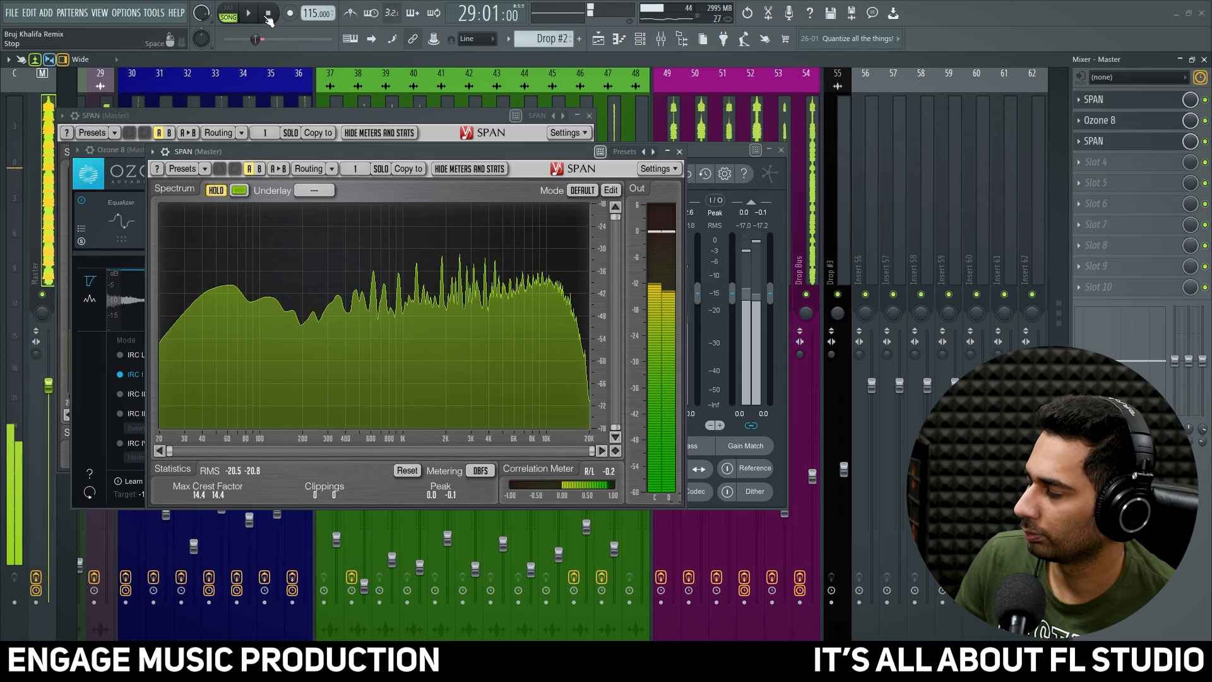